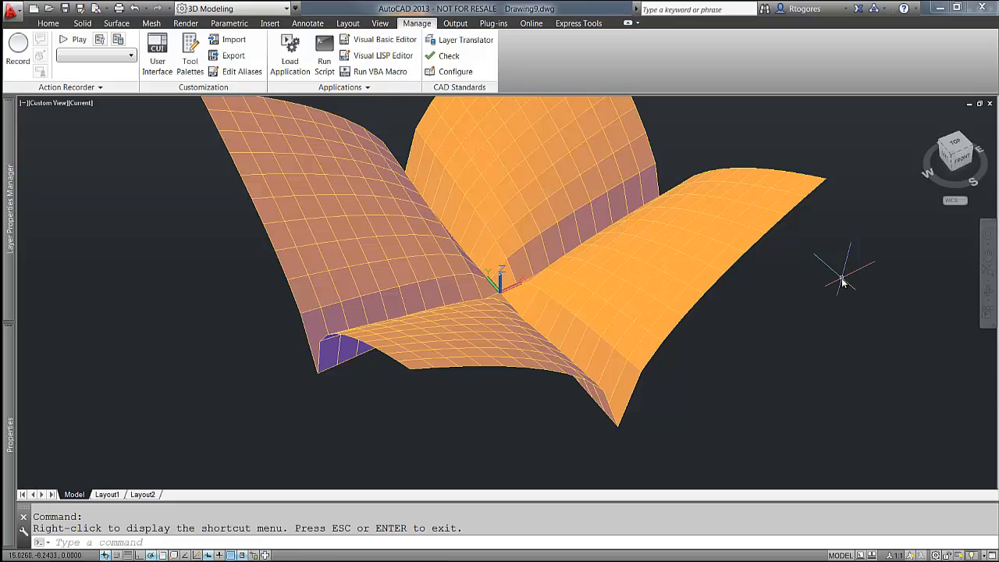
# Run SHAPE-M on the curved mesh along the X axis with equation function s04 and a shaping offset of 10
pyautogui.write('SHAPE-M')
pyautogui.press('Return')
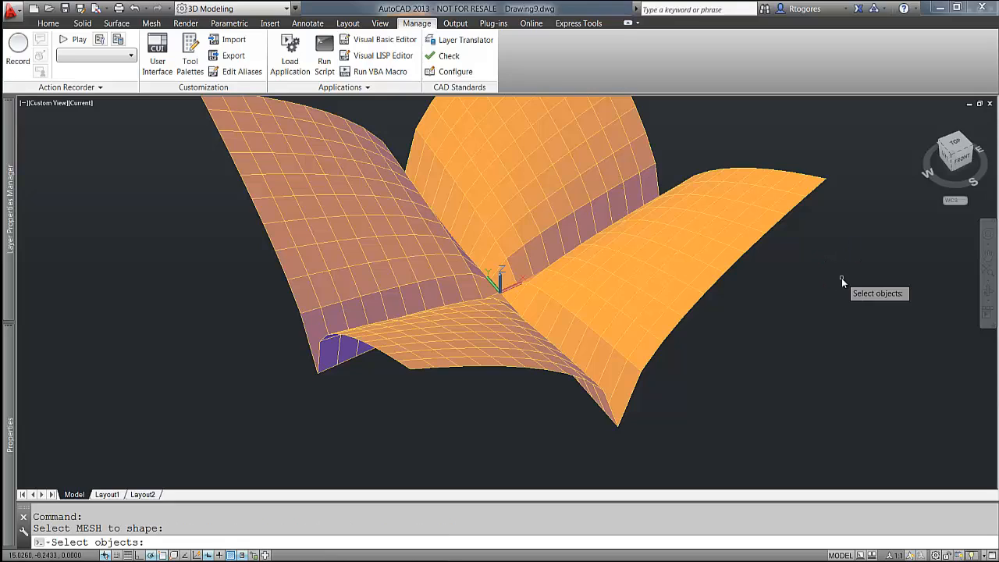
pyautogui.click(695, 258)
pyautogui.click(718, 291)
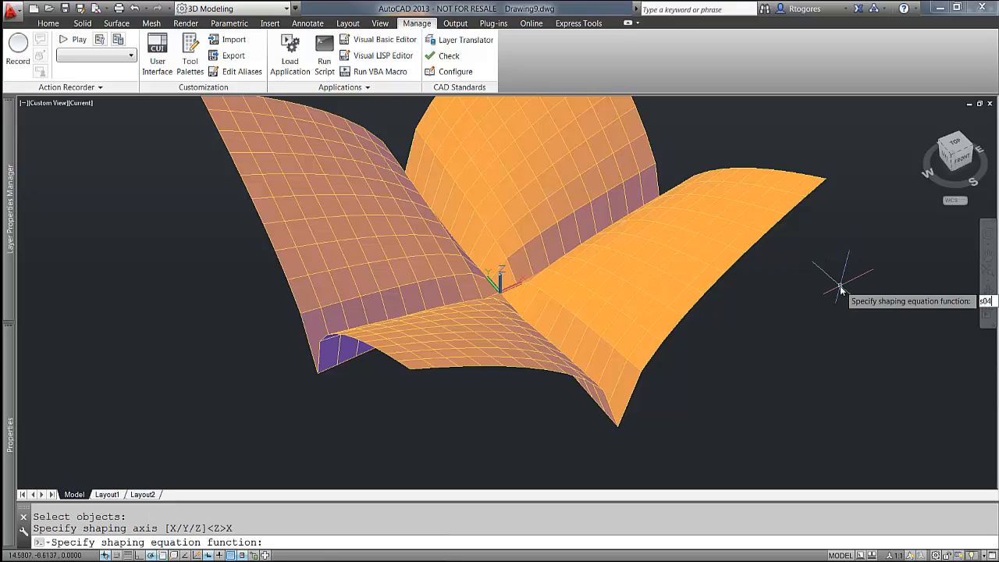
pyautogui.write('s04')
pyautogui.press('Return')
pyautogui.write('10')
pyautogui.press('Return')
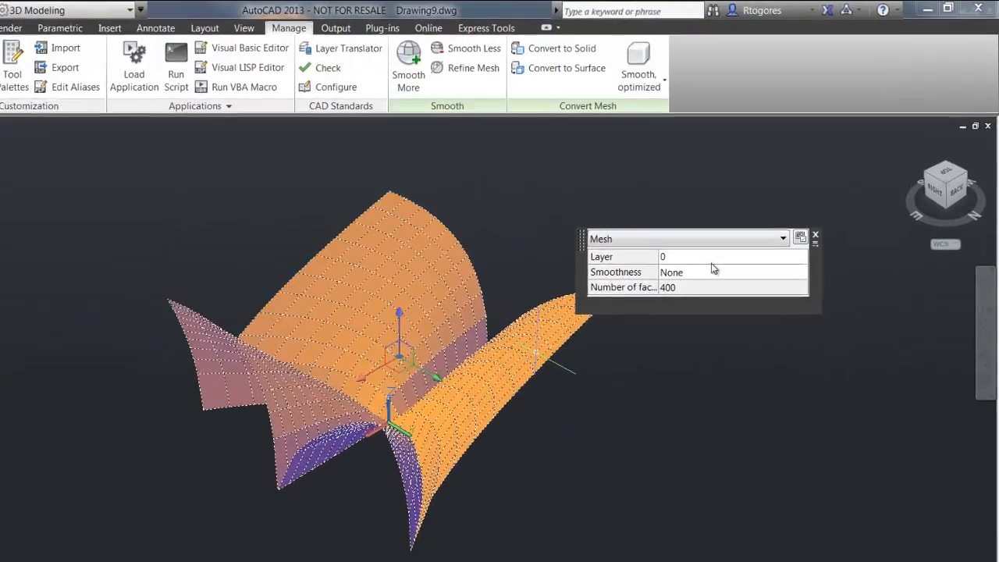
# Set the shaped mesh's smoothness to Level 3 and clear the selection
pyautogui.click(762, 223)
pyautogui.click(765, 224)
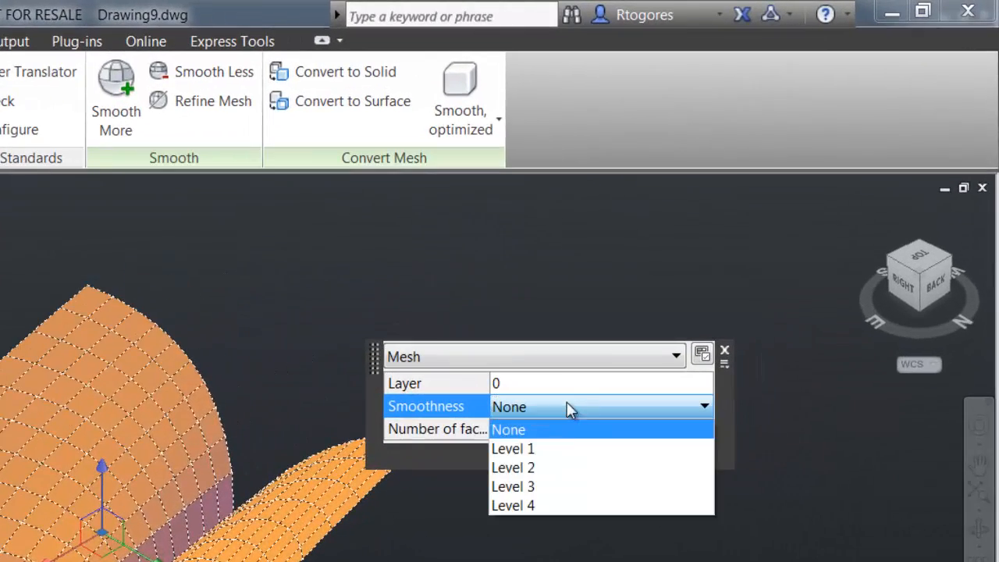
pyautogui.click(554, 486)
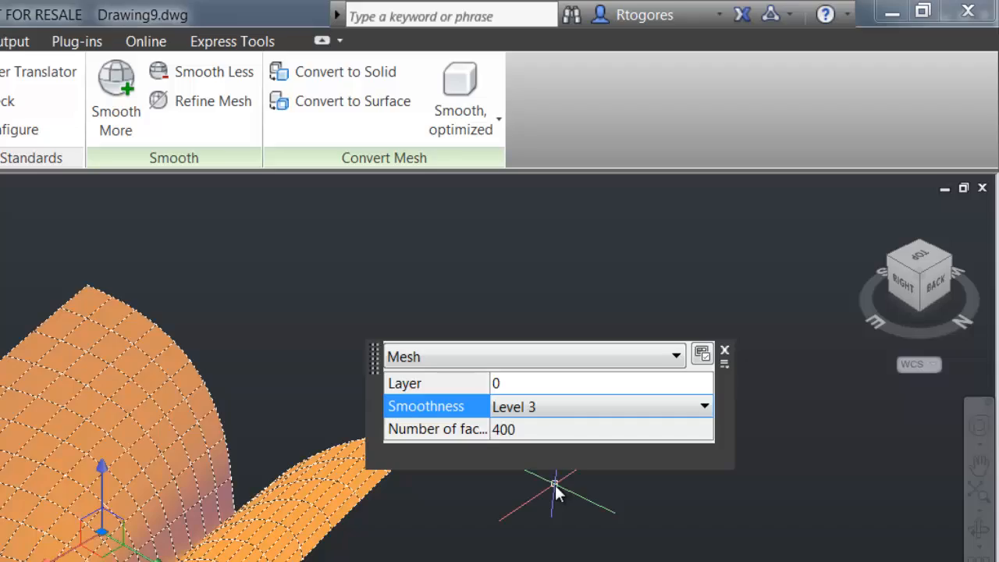
pyautogui.press('Escape')
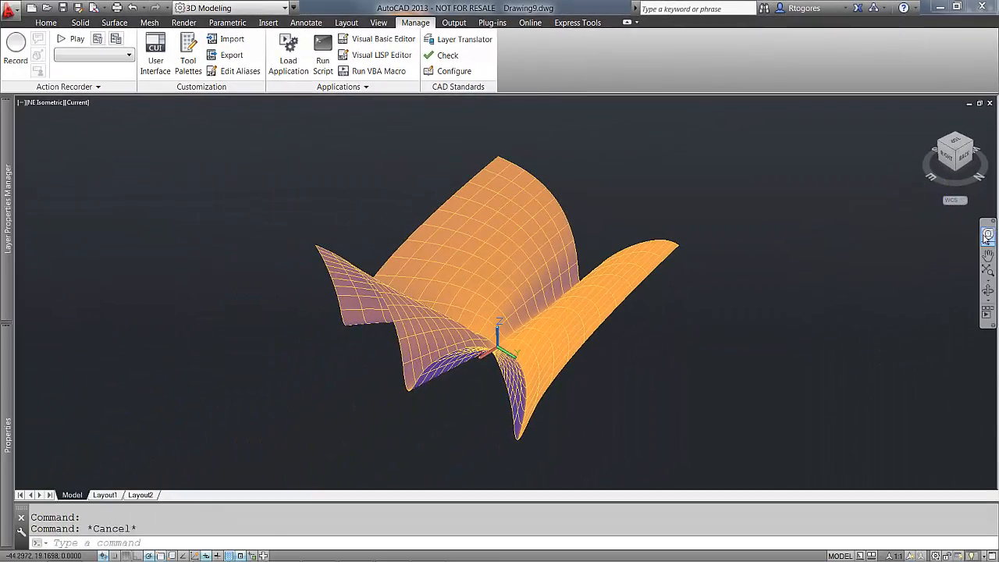
# Thicken the smoothed mesh by 0.5, converting it to a smooth 3D solid or surface
pyautogui.click(983, 330)
pyautogui.moveTo(670, 414); pyautogui.dragTo(538, 391)
pyautogui.moveTo(672, 277); pyautogui.dragTo(504, 263)
pyautogui.press('Escape')
pyautogui.click(80, 22)
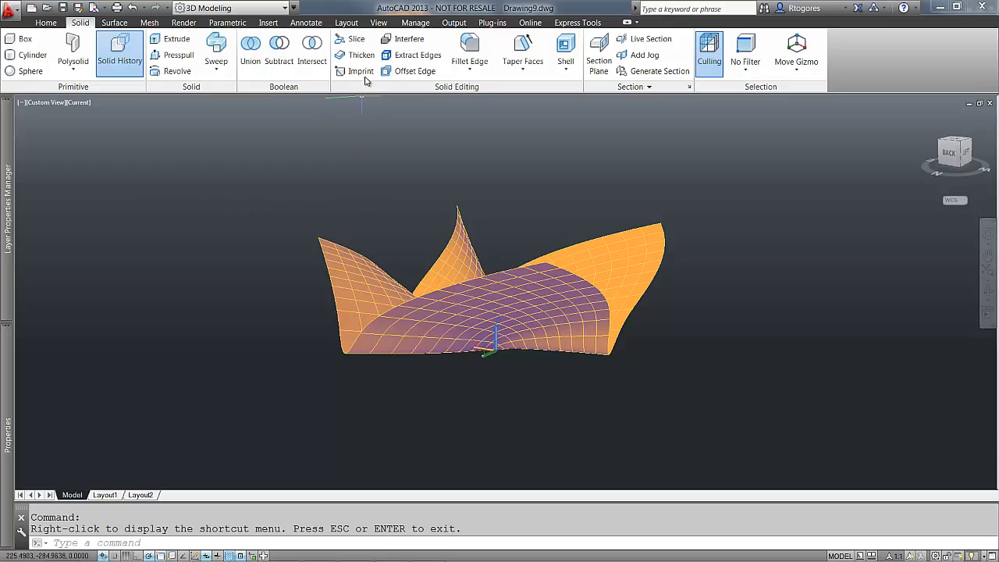
pyautogui.click(359, 55)
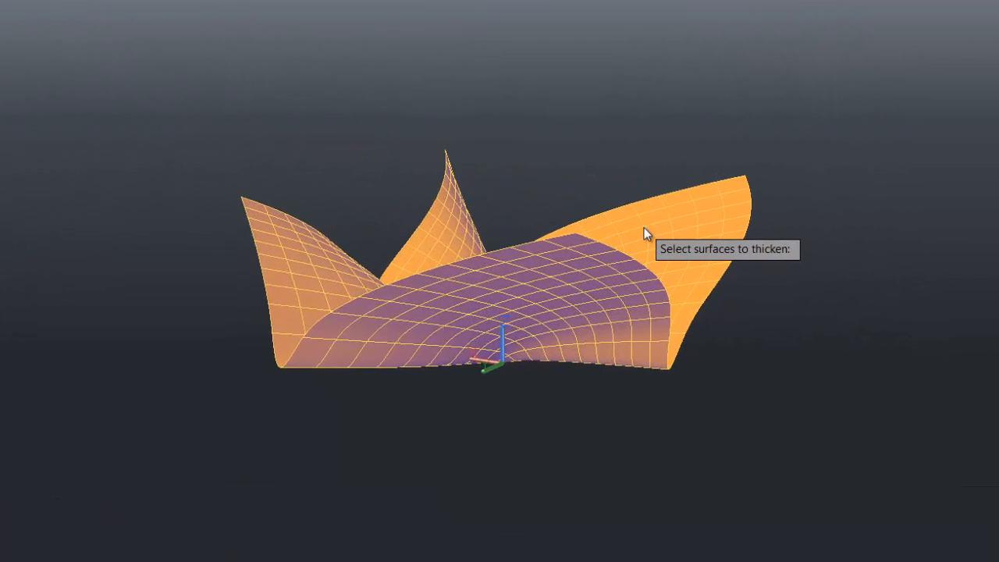
pyautogui.click(601, 244)
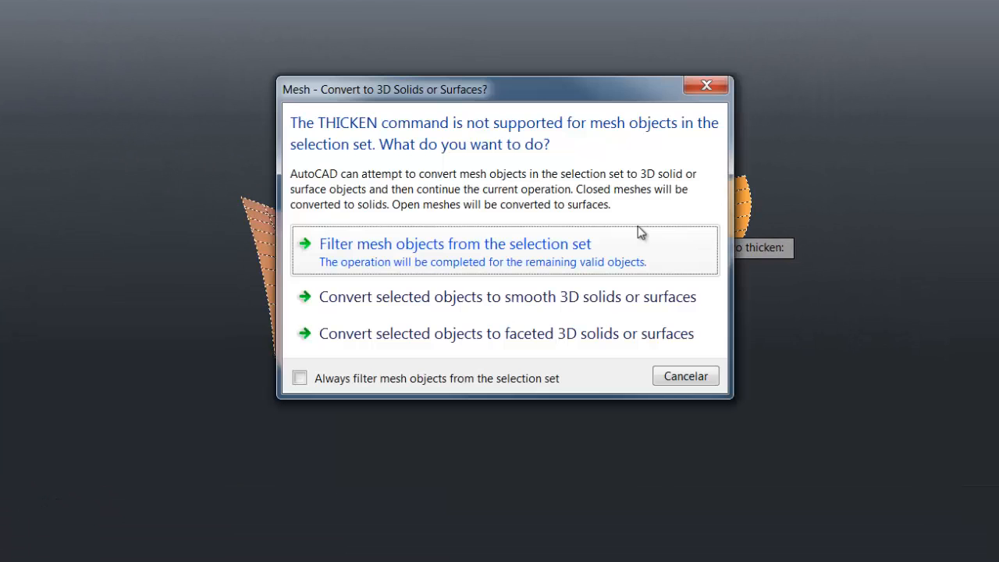
pyautogui.click(422, 300)
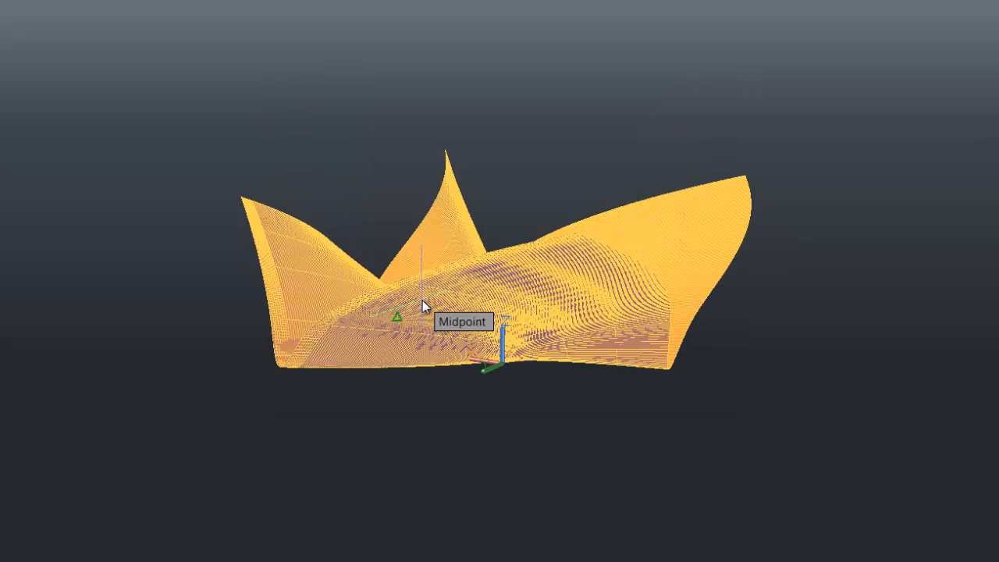
pyautogui.press('Return')
pyautogui.write('0.5')
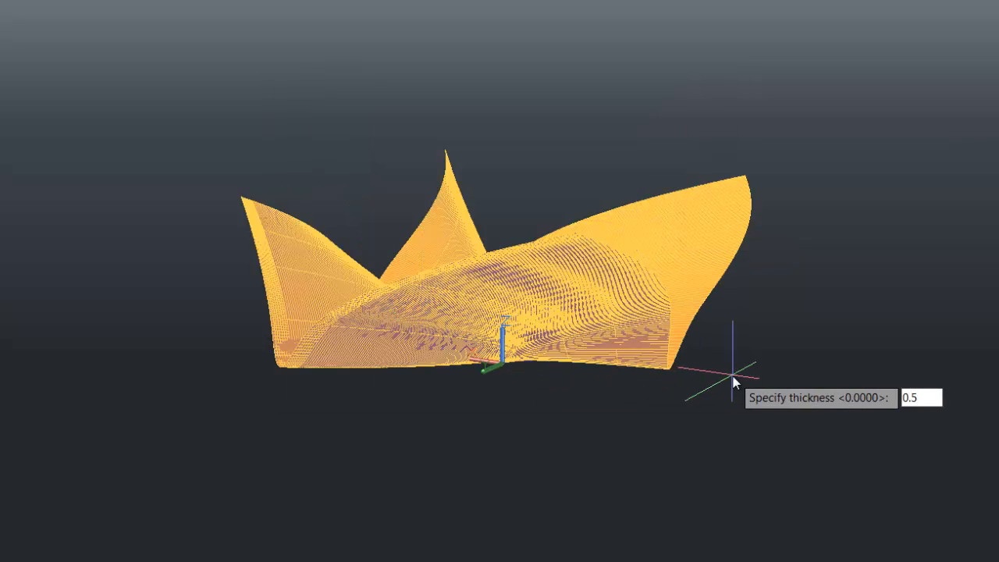
pyautogui.press('Return')
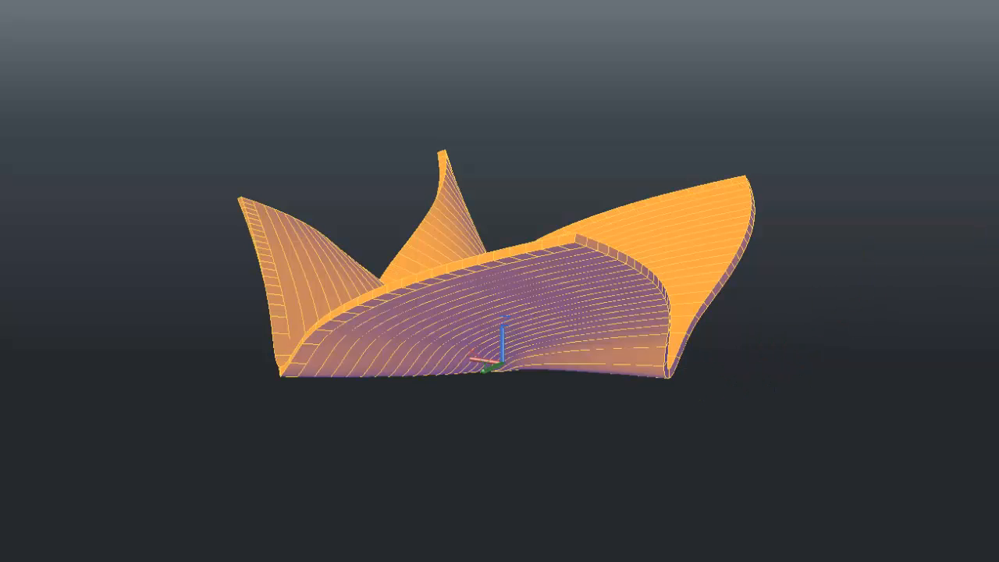
pyautogui.moveTo(998, 312)
pyautogui.mouseDown()
pyautogui.moveTo(994, 344)
pyautogui.moveTo(837, 261)
pyautogui.moveTo(813, 222)
pyautogui.moveTo(934, 200)
pyautogui.moveTo(998, 172)
pyautogui.moveTo(998, 320)
pyautogui.mouseUp()
pyautogui.moveTo(0, 300); pyautogui.dragTo(33, 278)
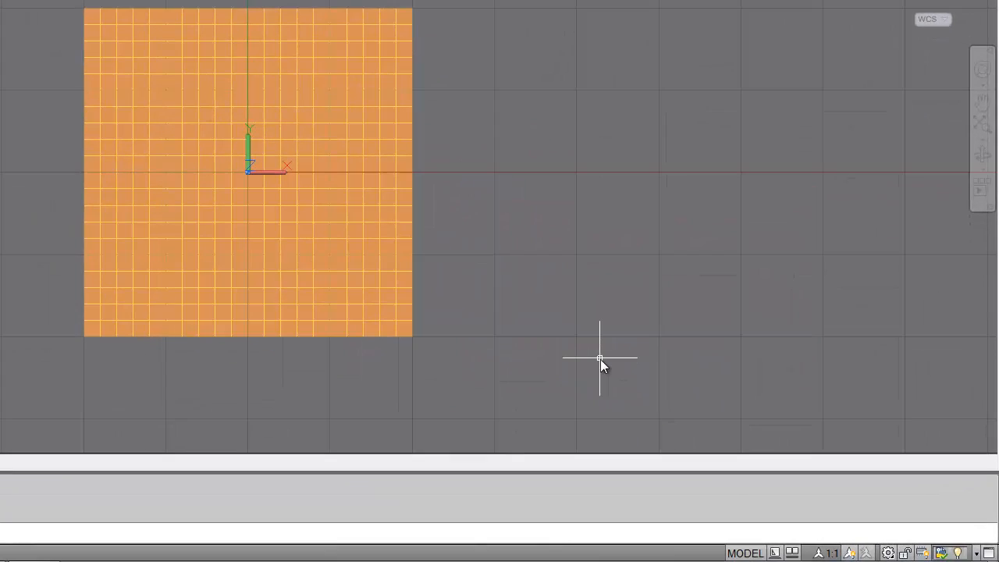
# Move the flat square mesh one grid square along positive X and one along positive Y
pyautogui.write('MO')
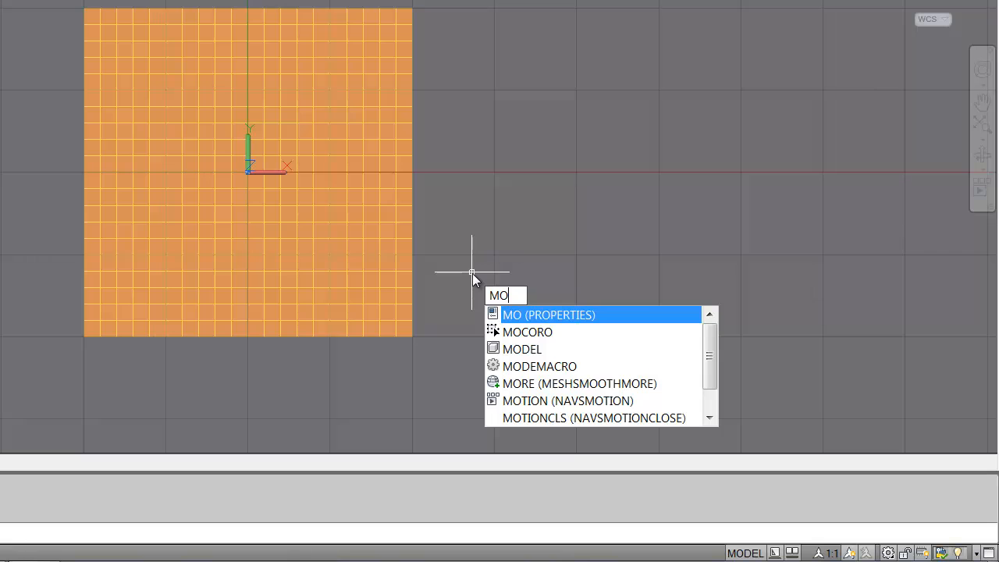
pyautogui.press('BackSpace')
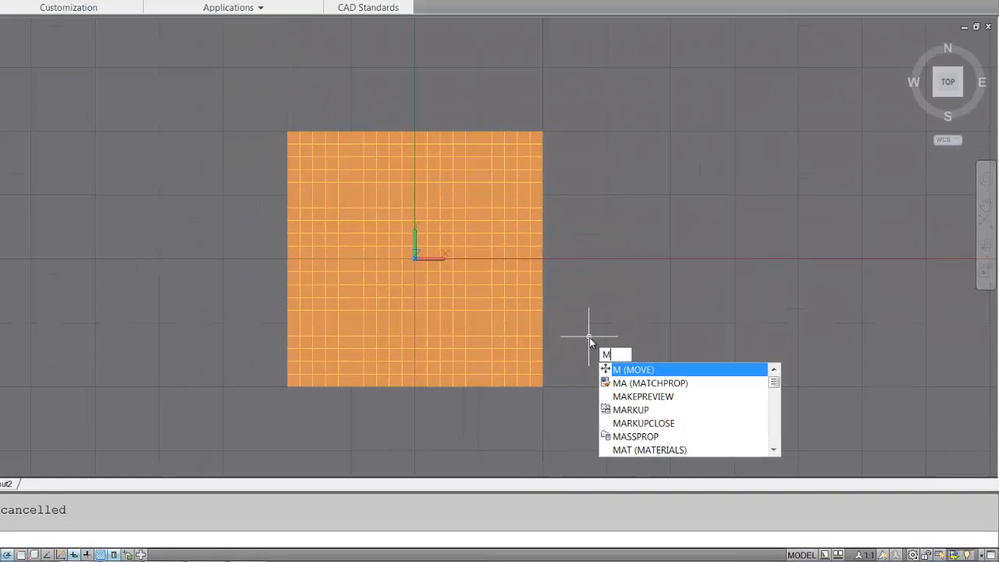
pyautogui.press('Return')
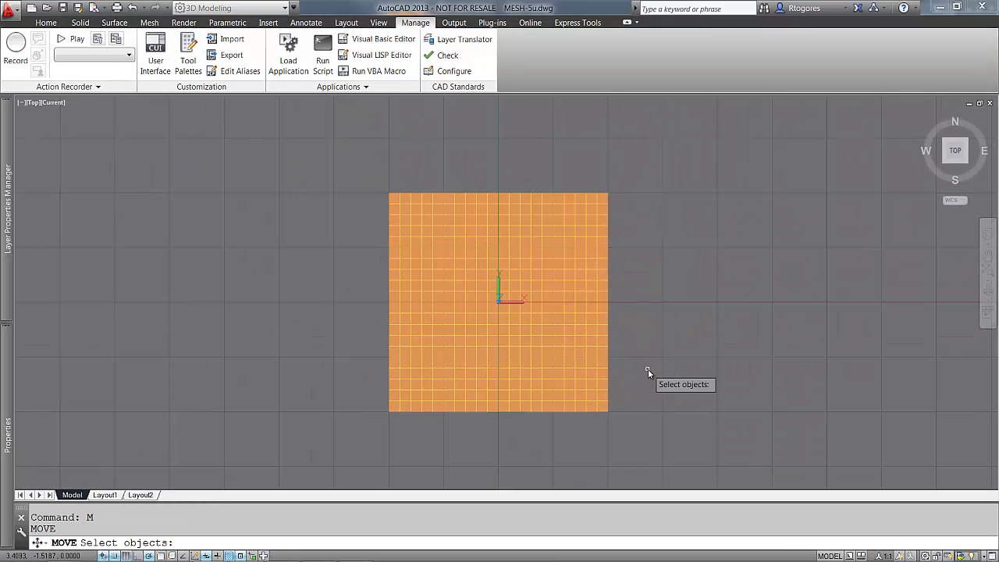
pyautogui.click(596, 330)
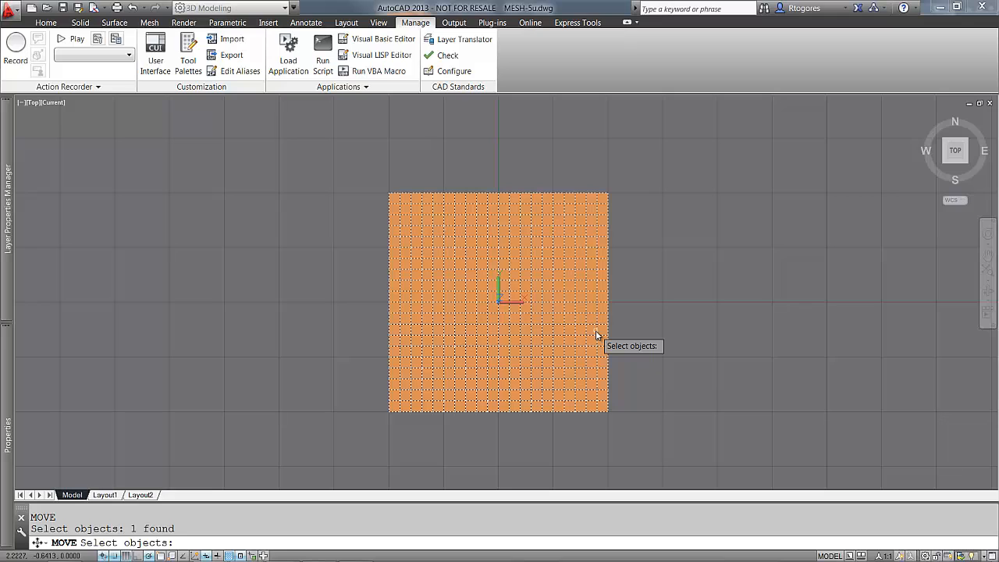
pyautogui.press('Return')
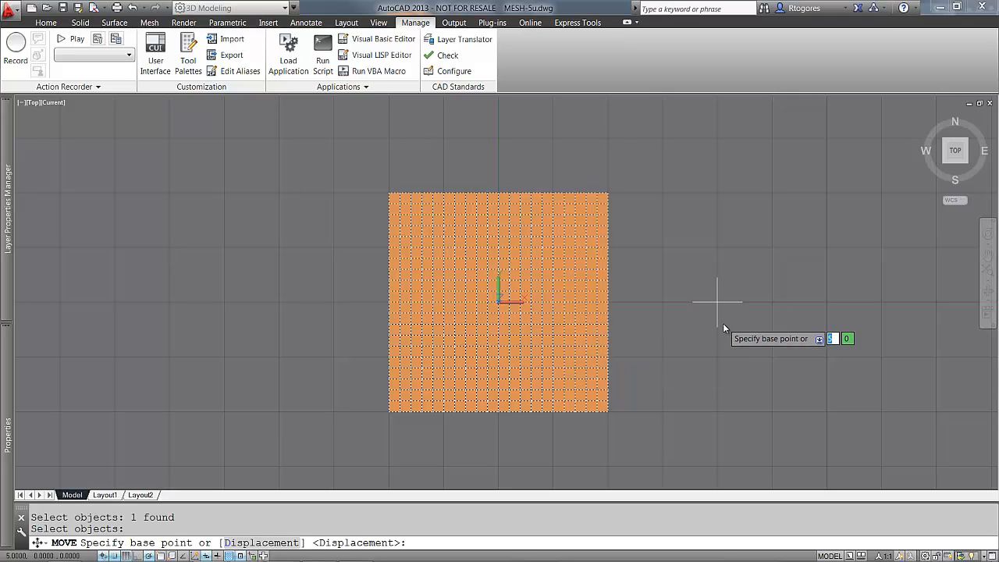
pyautogui.click(717, 301)
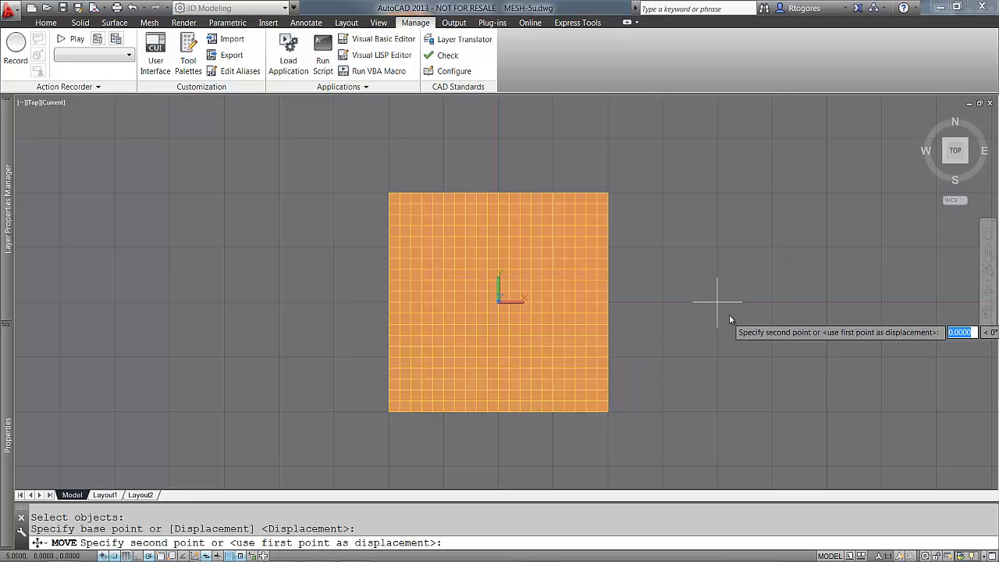
pyautogui.click(748, 261)
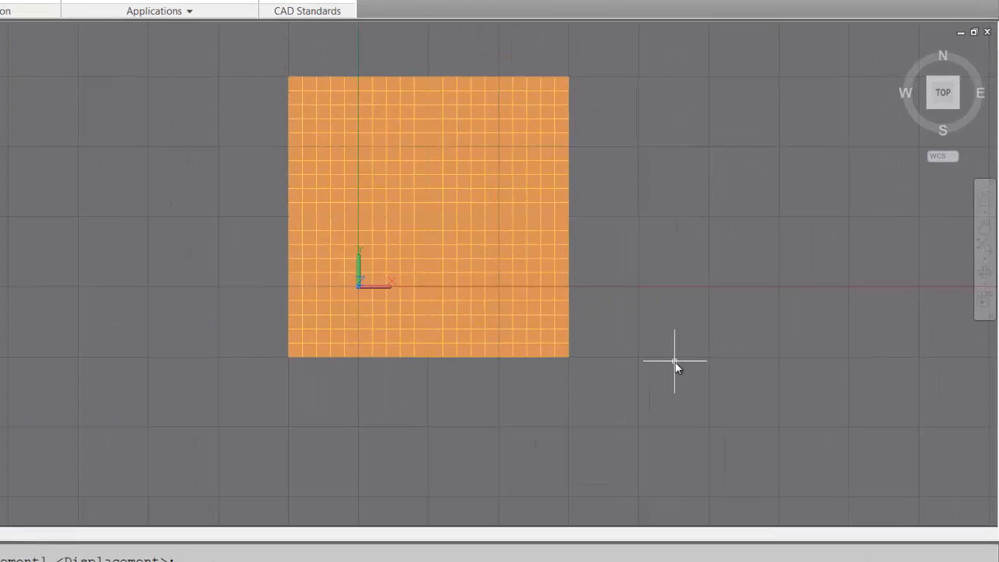
# Run SHAPE-M on the flat mesh along the Z axis with equation function S02 and a shaping offset of 2.5
pyautogui.write('SHAPE')
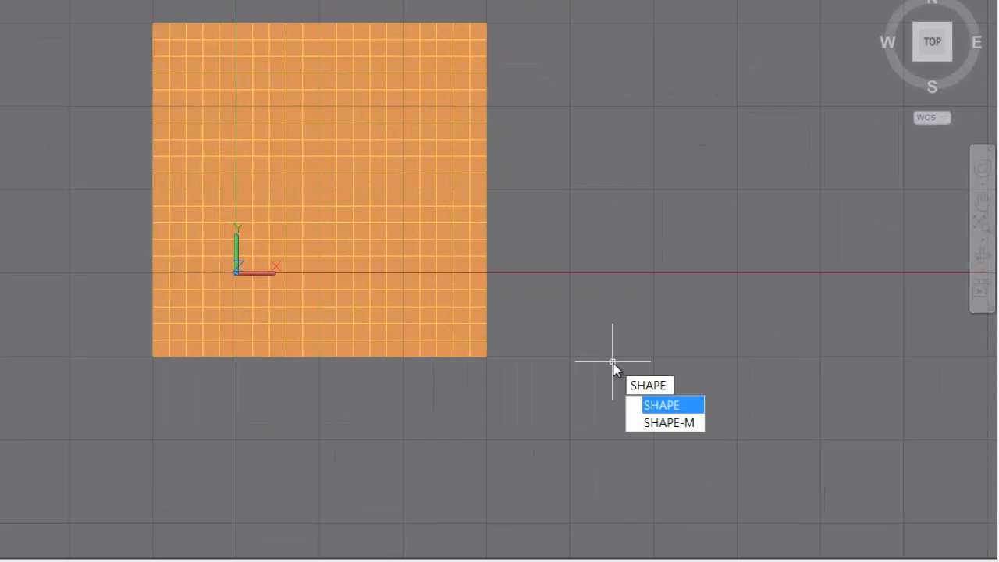
pyautogui.press('Down')
pyautogui.press('Return')
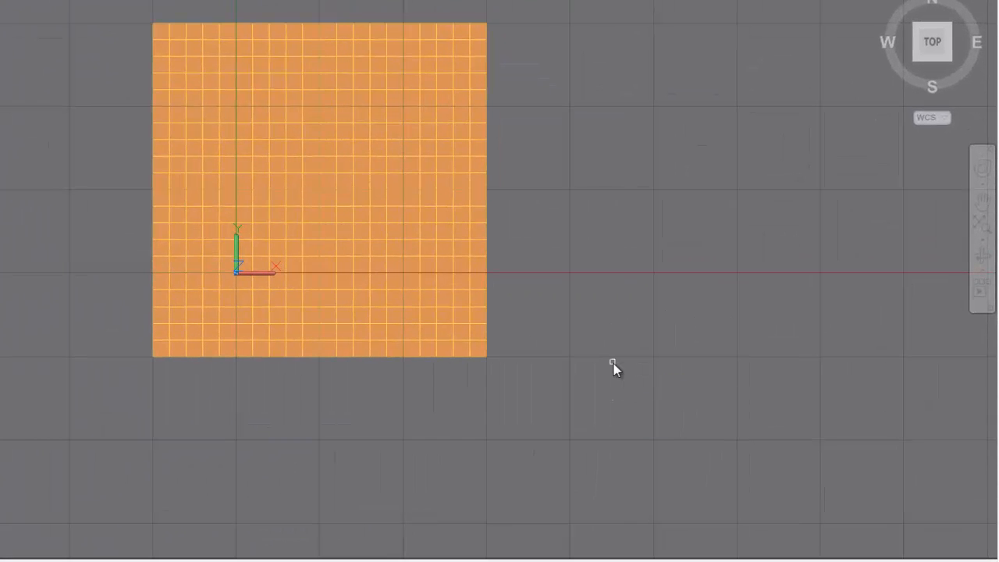
pyautogui.click(458, 353)
pyautogui.click(494, 437)
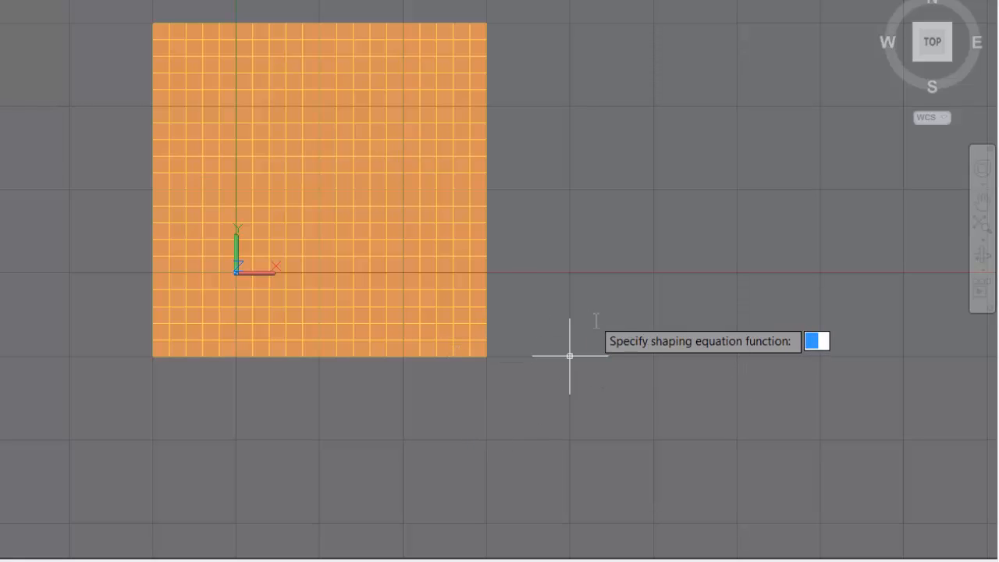
pyautogui.write('S02')
pyautogui.press('Return')
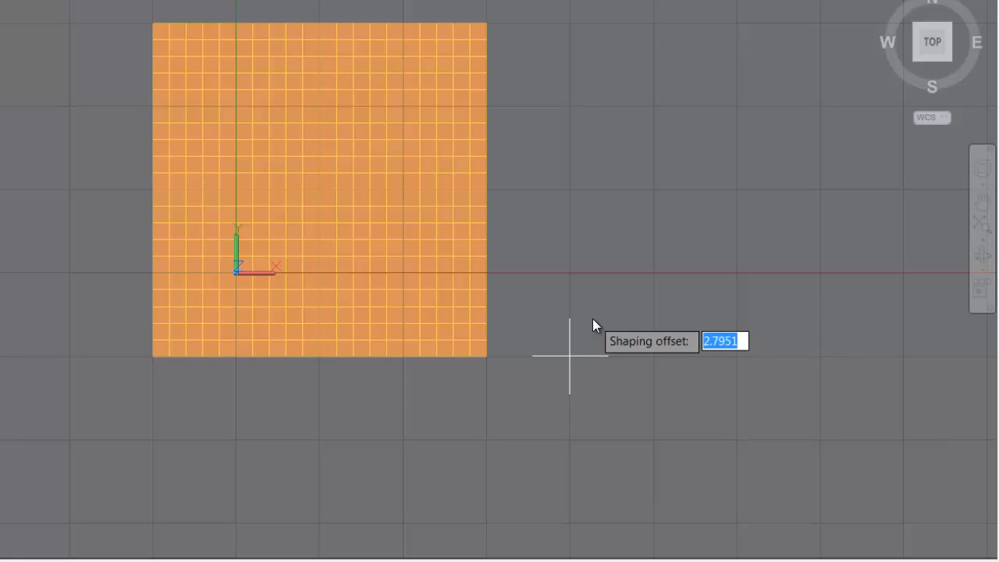
pyautogui.write('2.5')
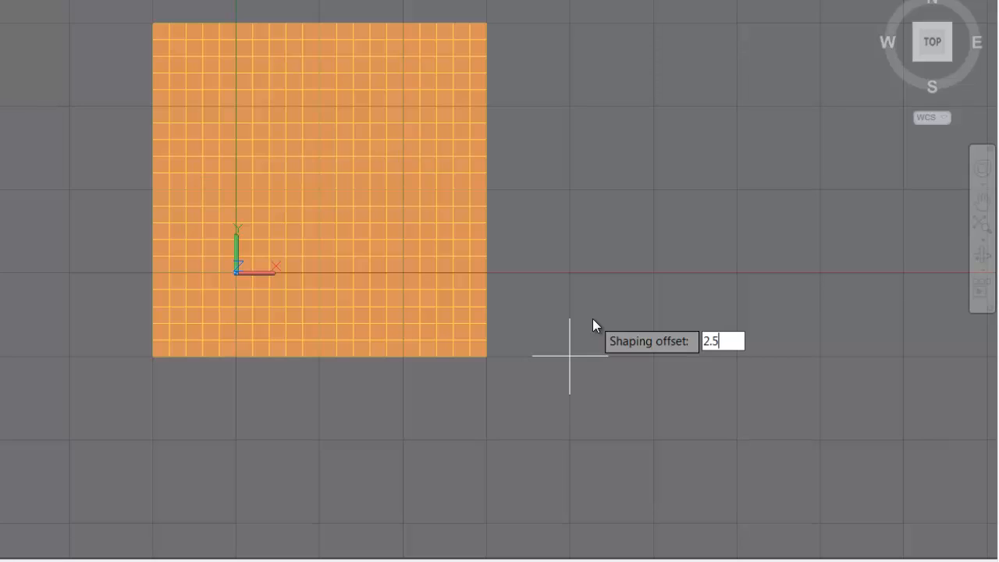
pyautogui.press('Return')
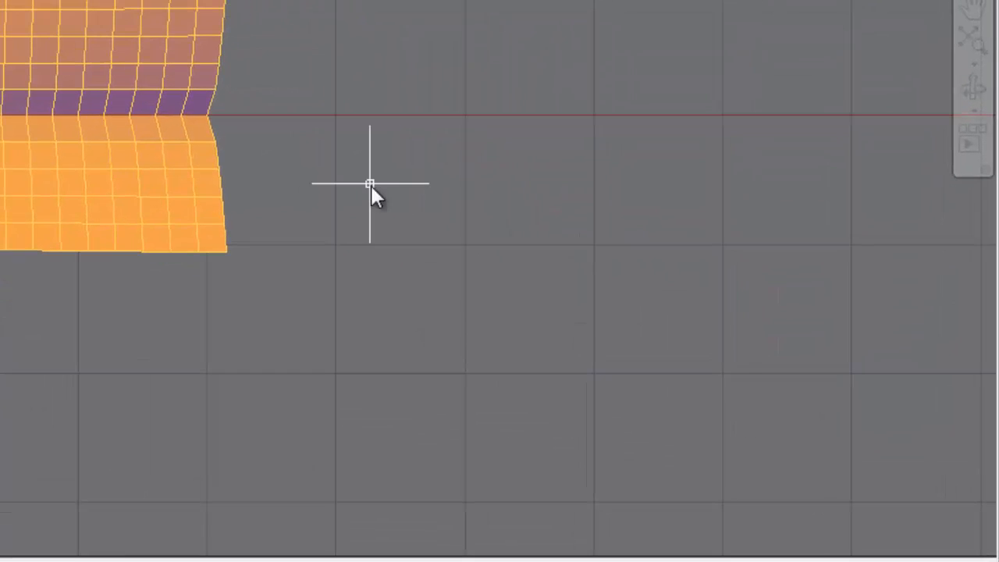
# Move the shaped mesh one grid square along negative X and one along negative Y
pyautogui.write('M')
pyautogui.press('Return')
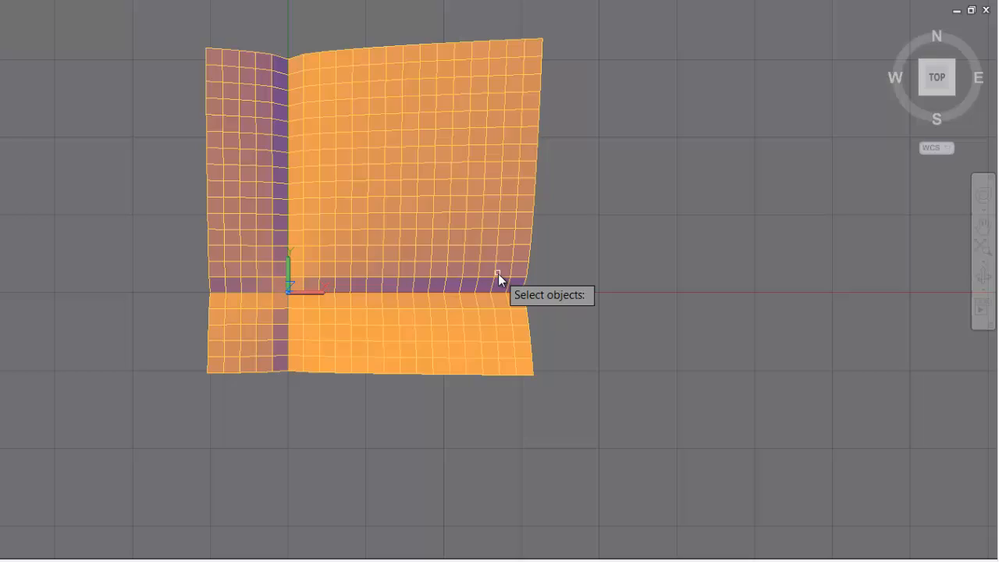
pyautogui.click(164, 93)
pyautogui.press('Return')
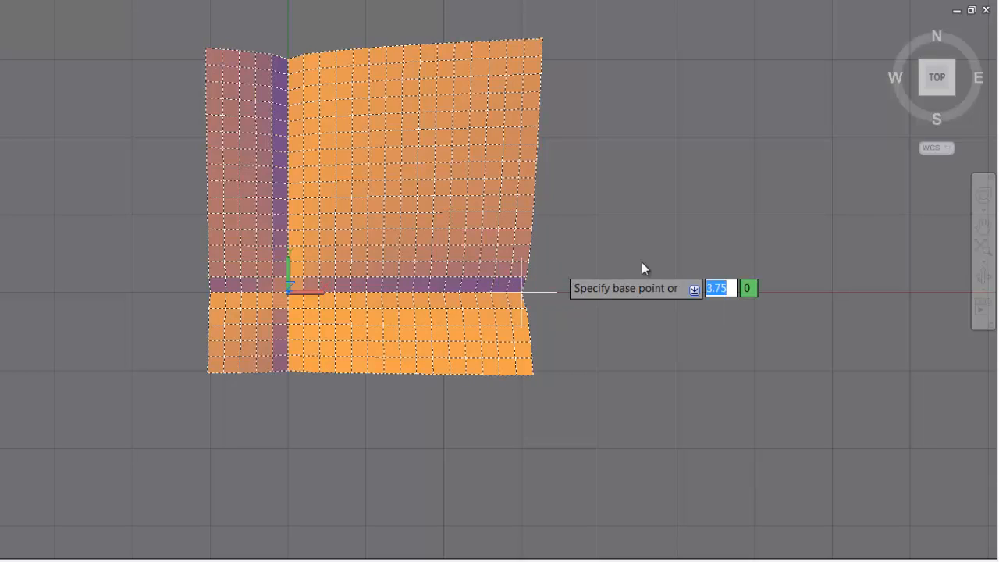
pyautogui.click(675, 221)
pyautogui.click(611, 273)
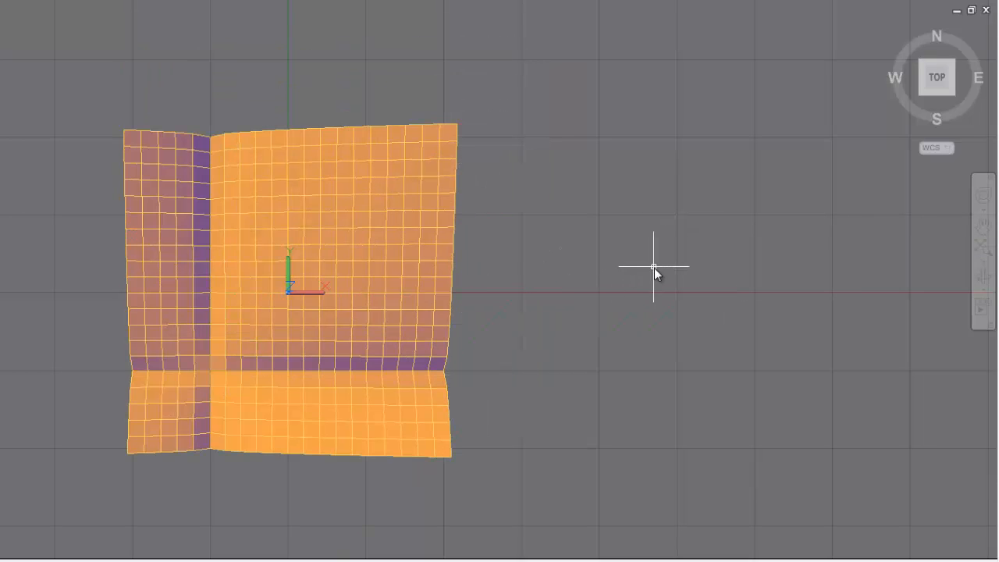
# Reshape the moved mesh with SHAPE-M along the Z axis, using function S02 and a shaping offset of 2.5
pyautogui.write('SCALE')
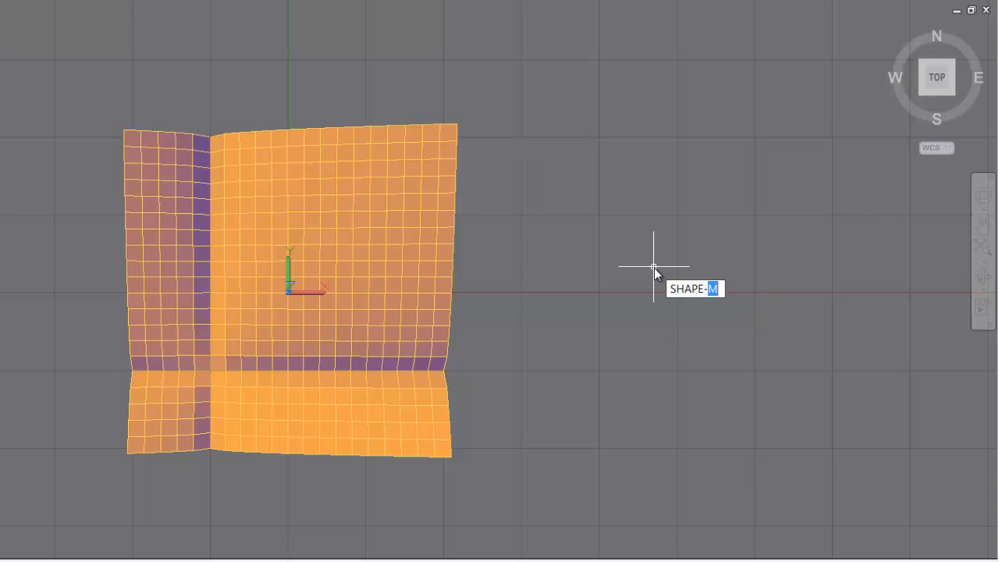
pyautogui.press('Return')
pyautogui.click(428, 272)
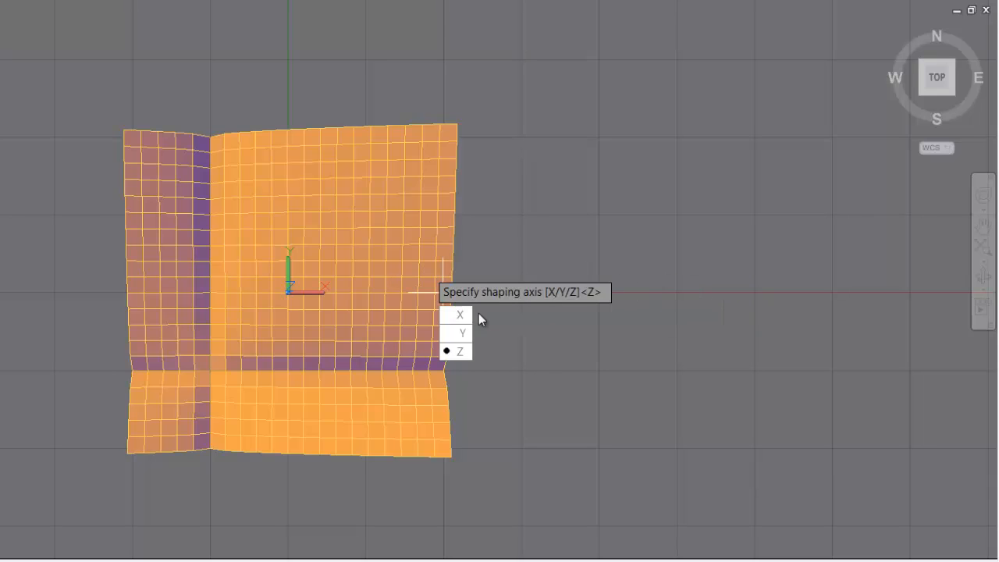
pyautogui.click(456, 351)
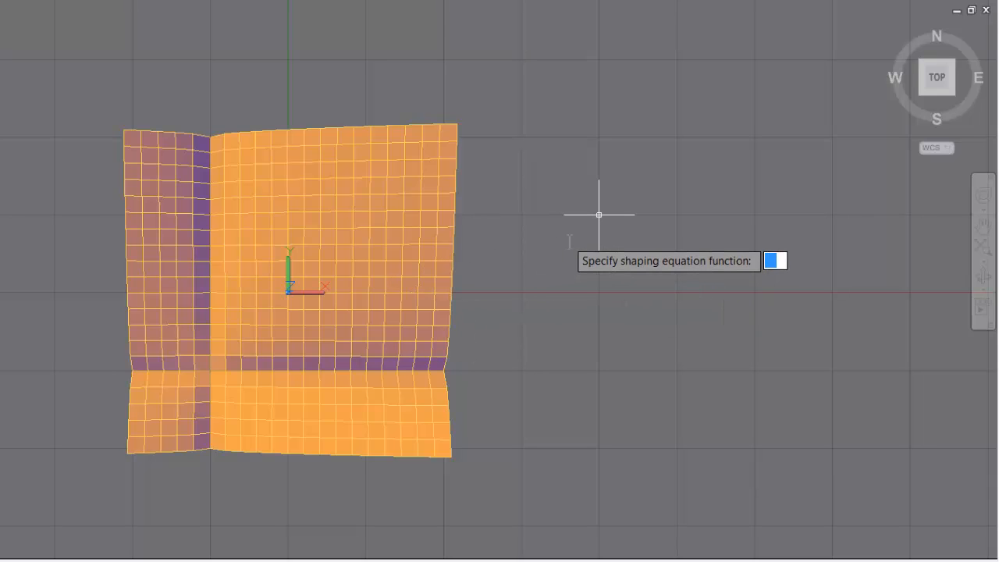
pyautogui.write('S02')
pyautogui.press('Return')
pyautogui.write('2.5')
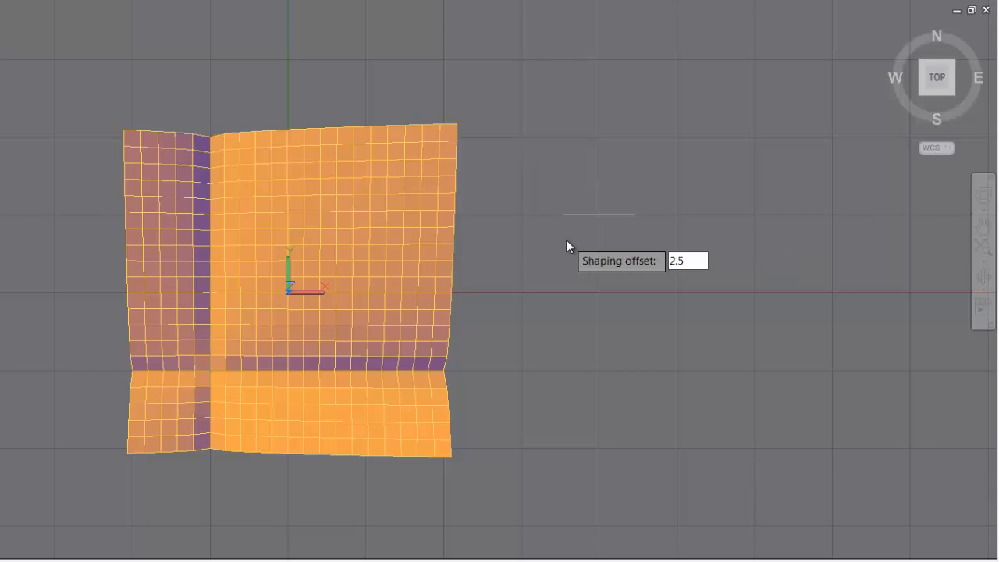
pyautogui.press('Return')
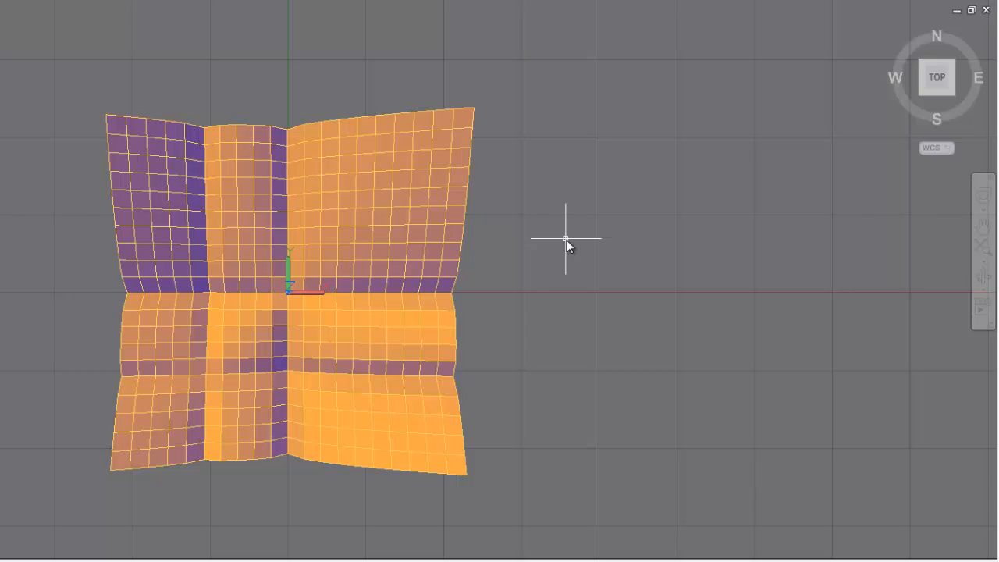
# Move the reshaped mesh one grid square along negative X and one along negative Y
pyautogui.write('m')
pyautogui.press('Return')
pyautogui.click(433, 249)
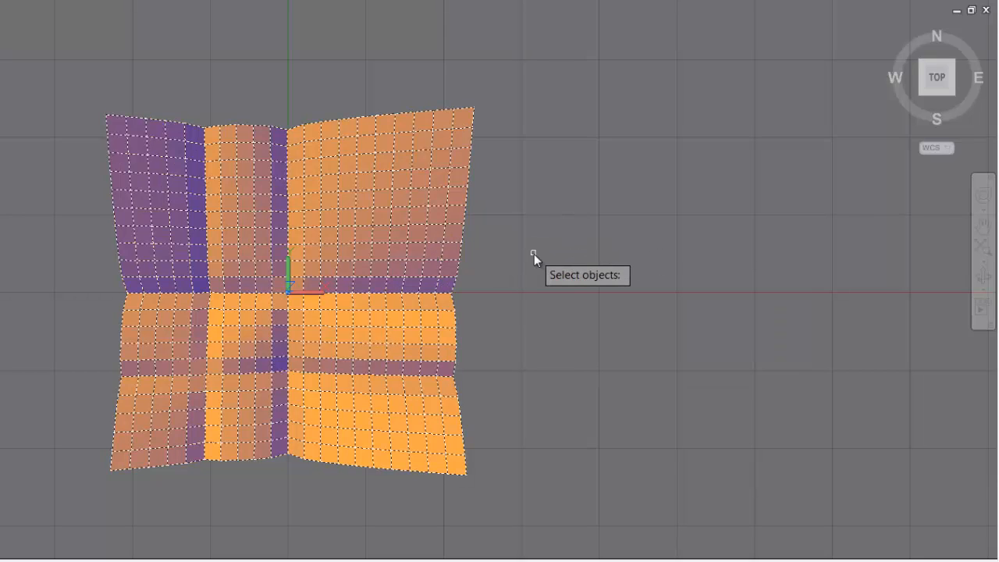
pyautogui.press('Return')
pyautogui.click(676, 216)
pyautogui.click(619, 291)
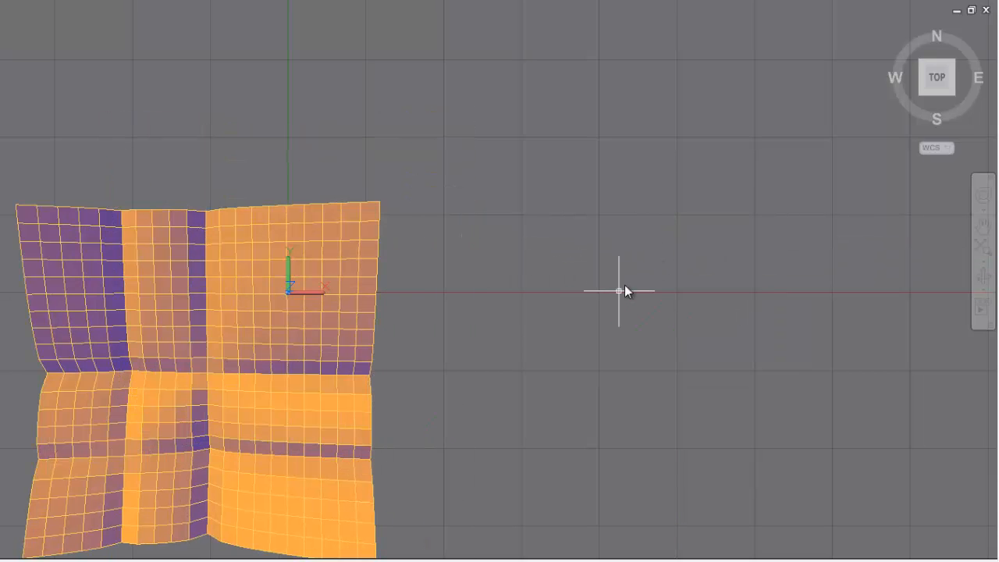
# Shape the mesh again with SHAPE-M along the Z axis, using equation function S02 and a shaping offset of 2.5
pyautogui.write('SHAPE-M')
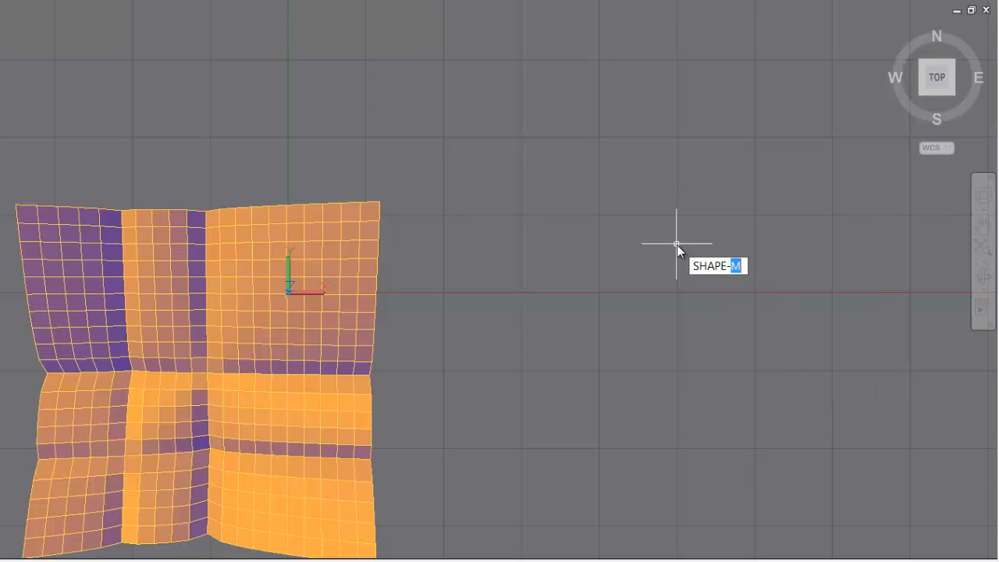
pyautogui.press('Return')
pyautogui.click(339, 260)
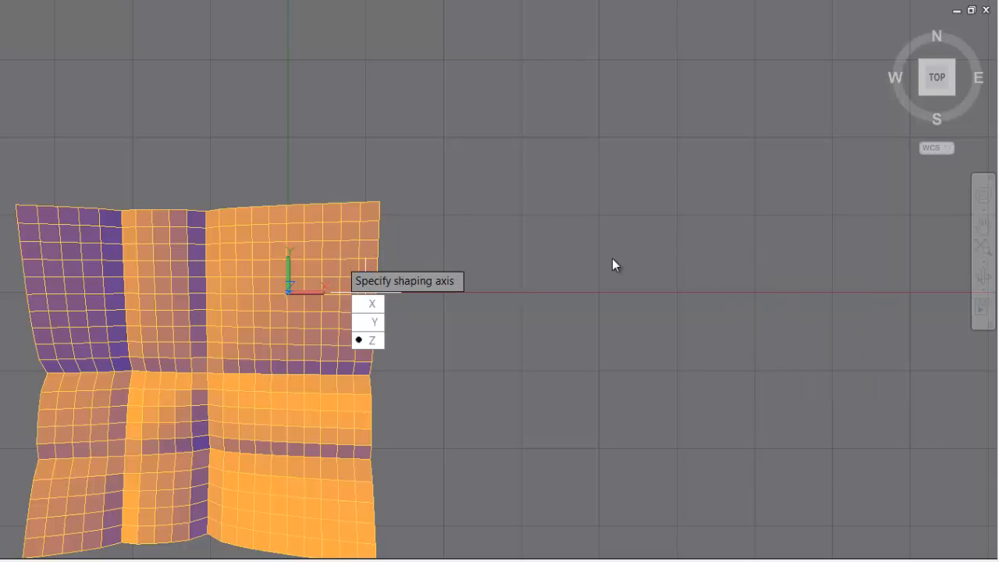
pyautogui.click(379, 341)
pyautogui.write('S02')
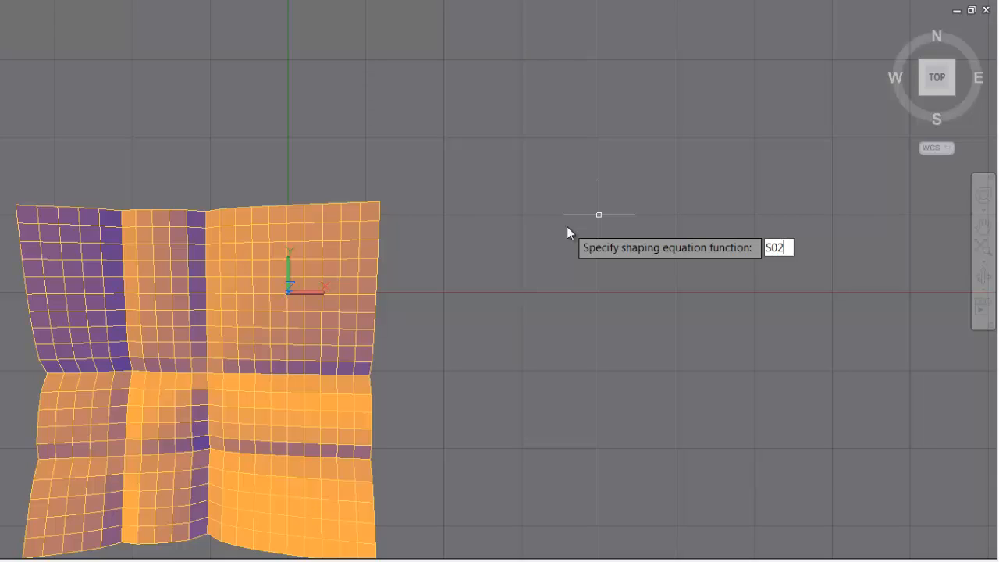
pyautogui.press('Return')
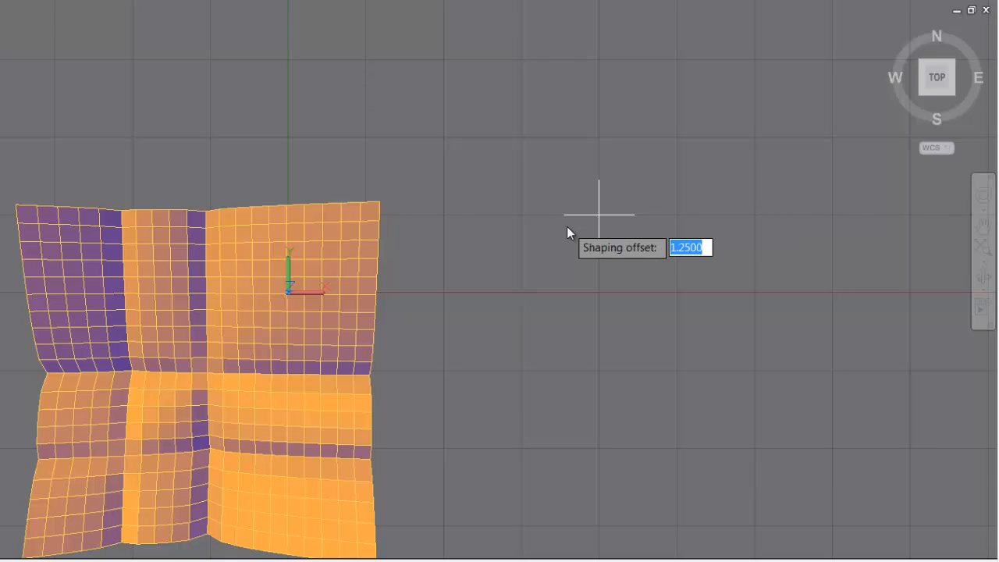
pyautogui.write('2.5')
pyautogui.press('Return')
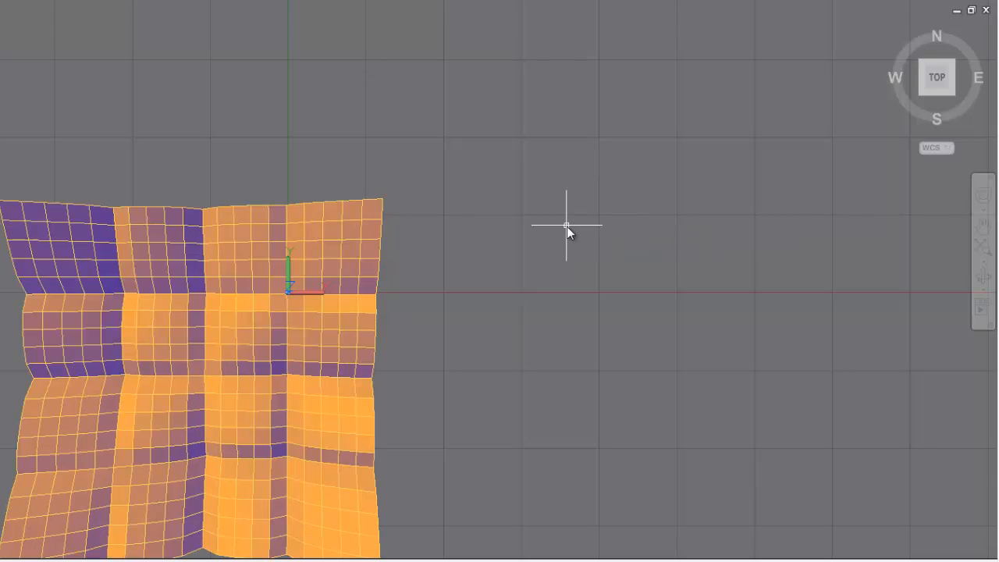
# Move the mesh back one grid square along positive X and one along positive Y, centring it on the origin
pyautogui.write('m')
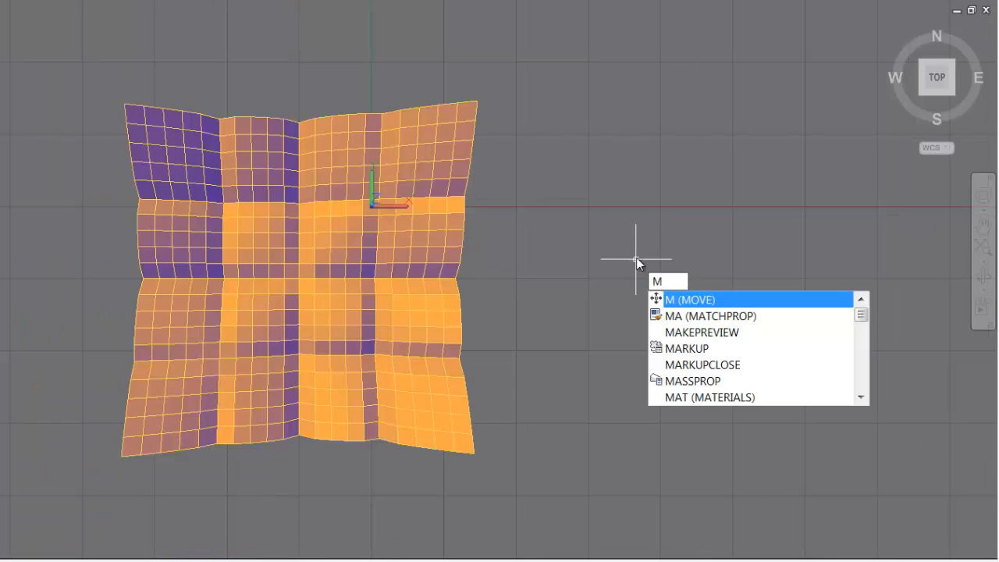
pyautogui.press('Return')
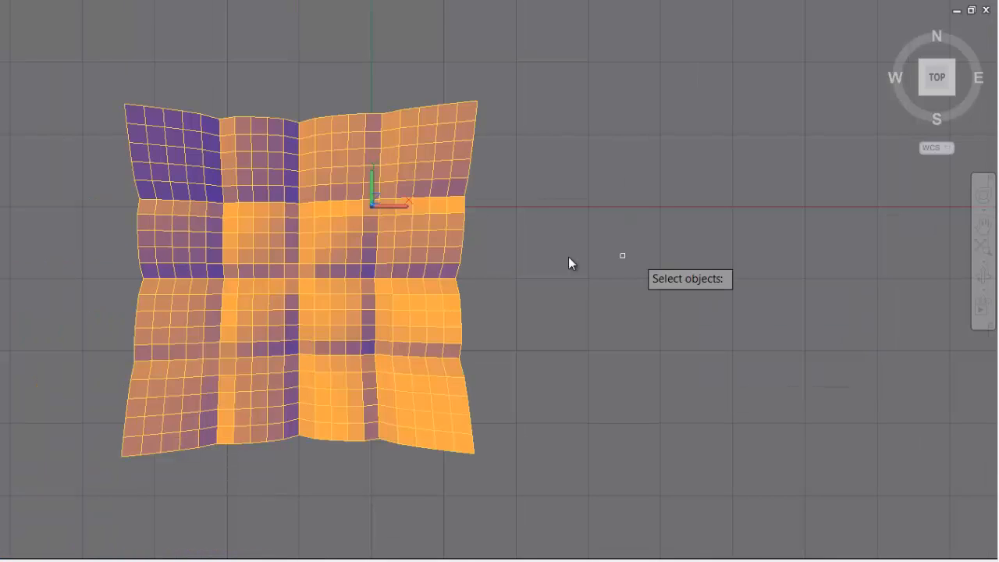
pyautogui.click(364, 256)
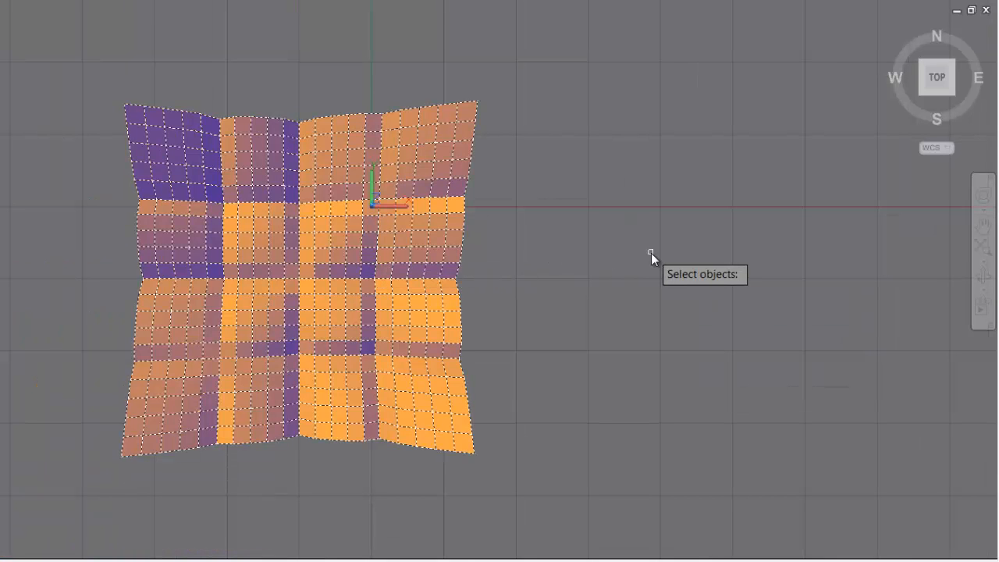
pyautogui.press('Return')
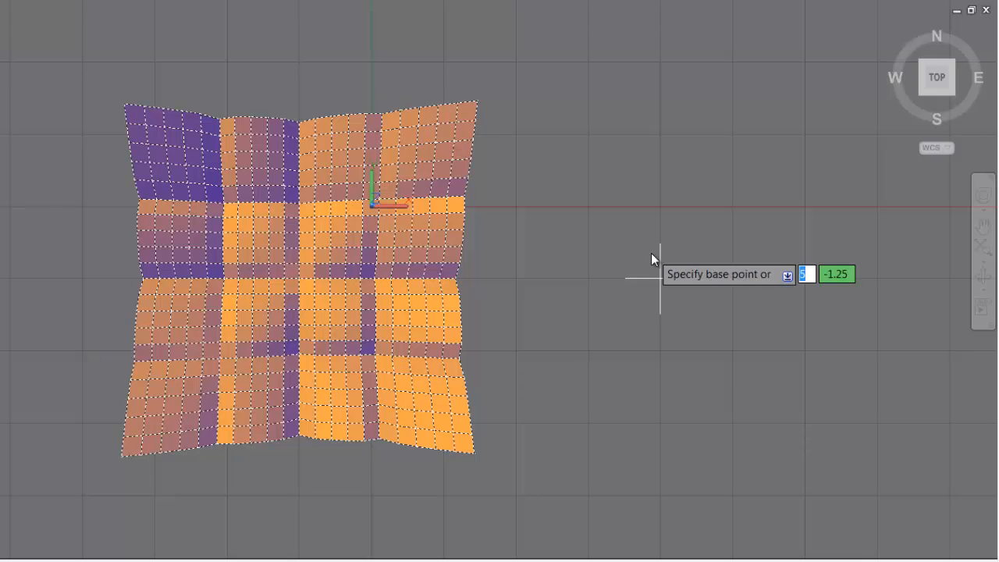
pyautogui.click(660, 134)
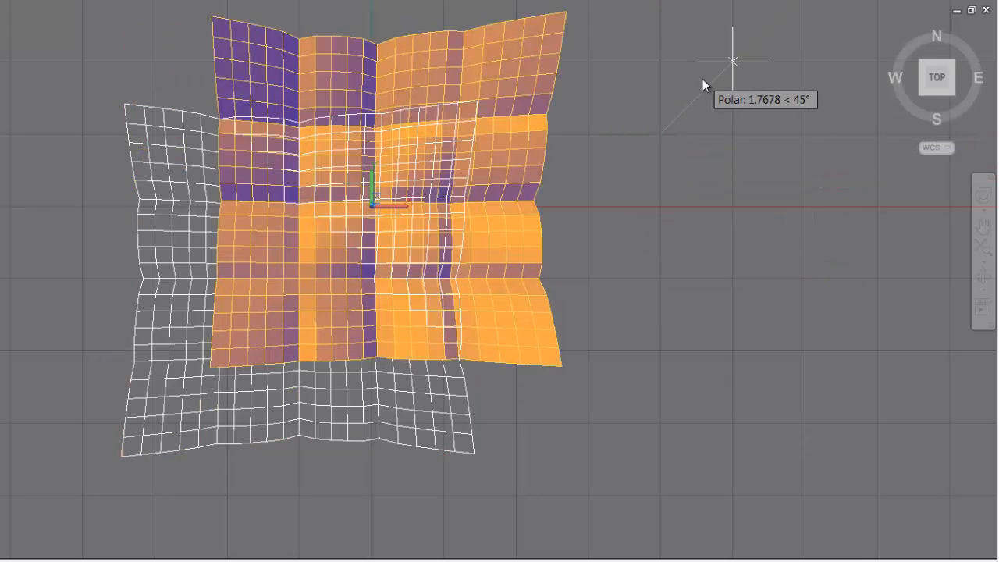
pyautogui.press('Escape')
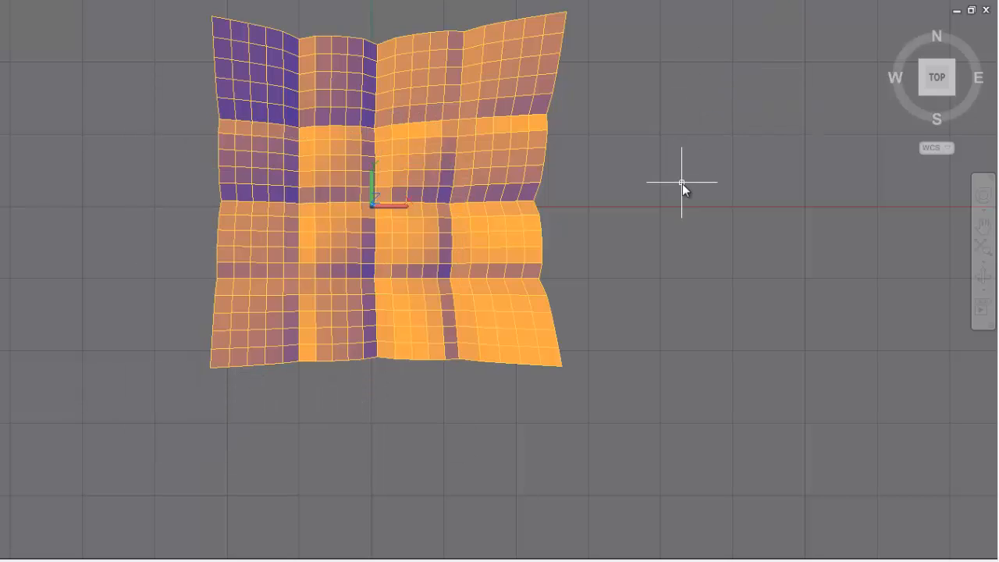
pyautogui.moveTo(681, 186); pyautogui.dragTo(612, 274, button='middle')
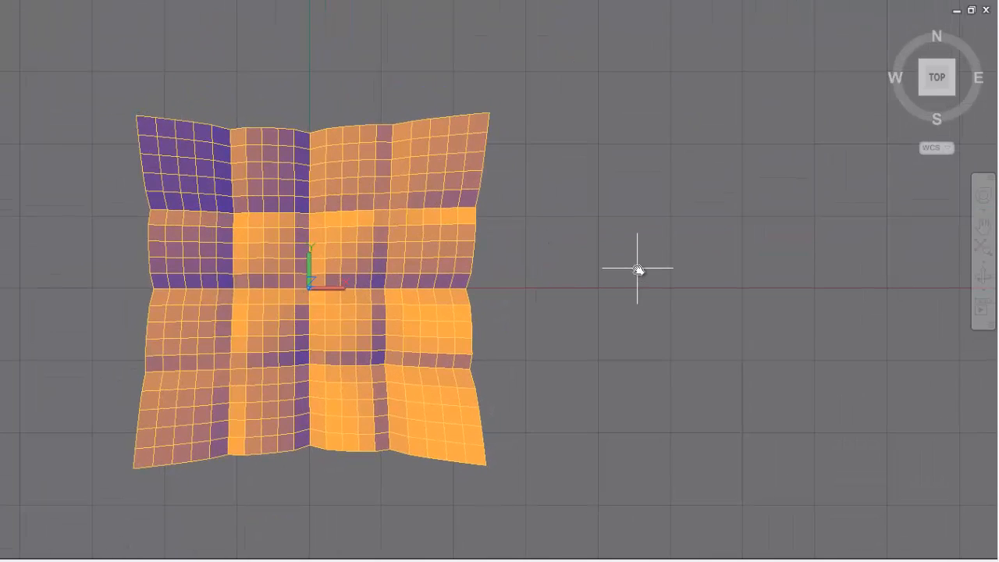
# Run SHAPE-M on the centred mesh along the Z axis with equation function cos and a shaping offset of 5
pyautogui.write('SHAPE')
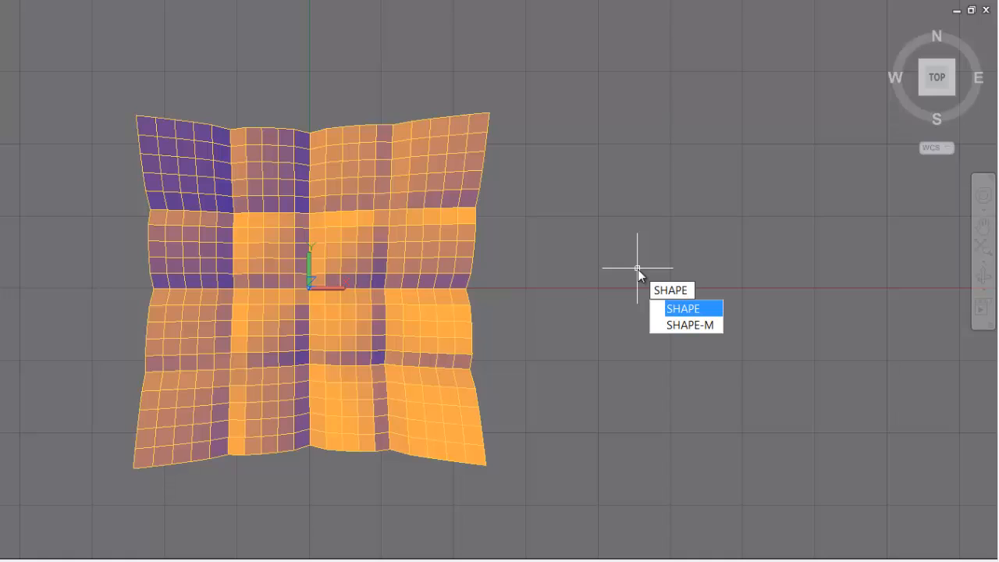
pyautogui.press('Down')
pyautogui.press('Return')
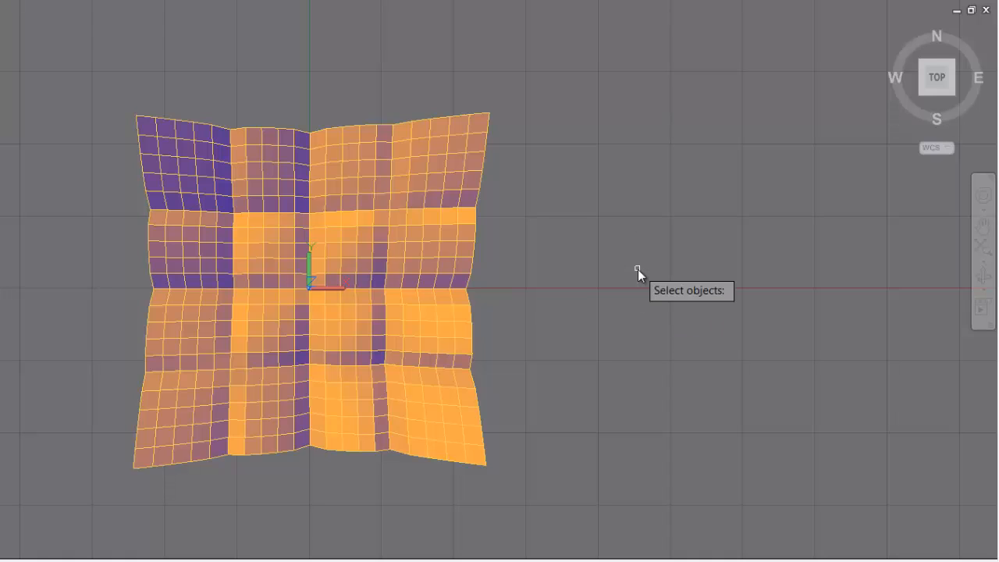
pyautogui.click(442, 278)
pyautogui.click(474, 360)
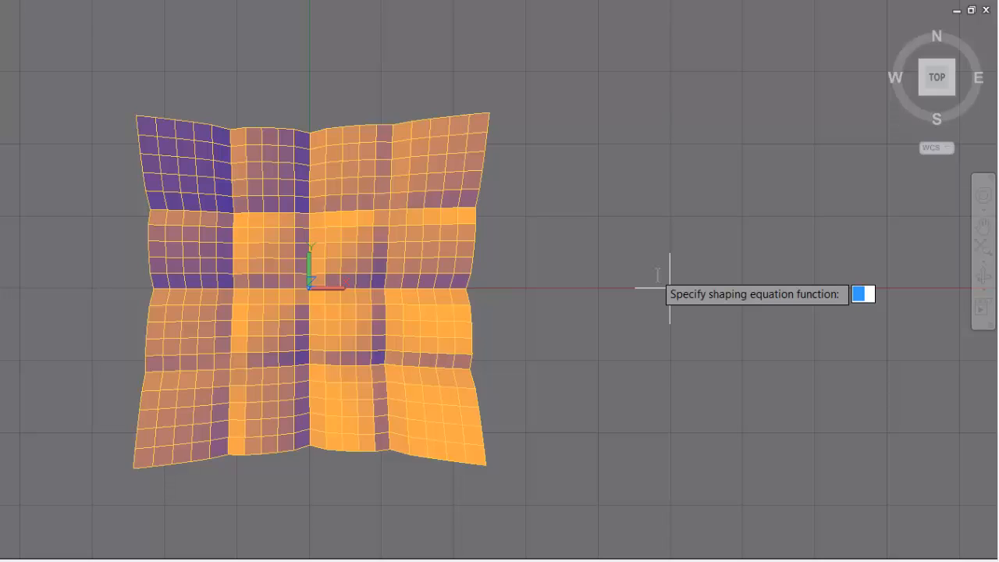
pyautogui.write('cos')
pyautogui.press('Return')
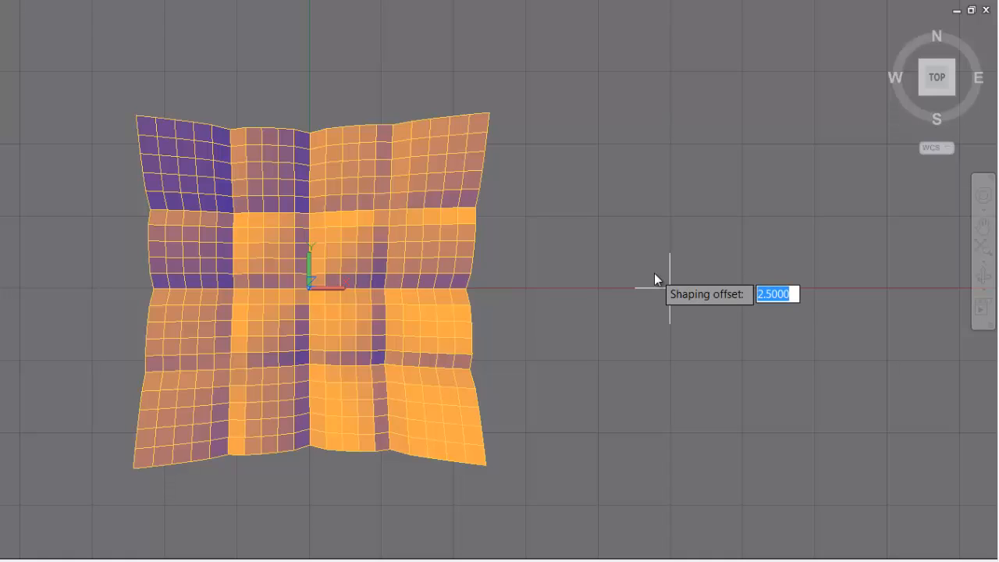
pyautogui.write('5')
pyautogui.press('Return')
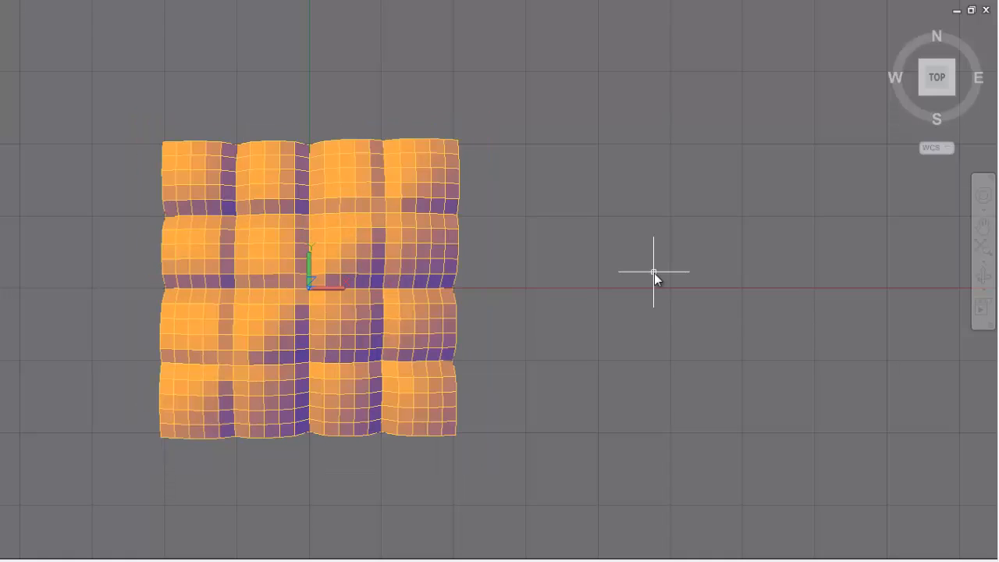
# Set the vaulted mesh's smoothness to Level 2 and inspect its arches in a low 3D view
pyautogui.click(919, 92)
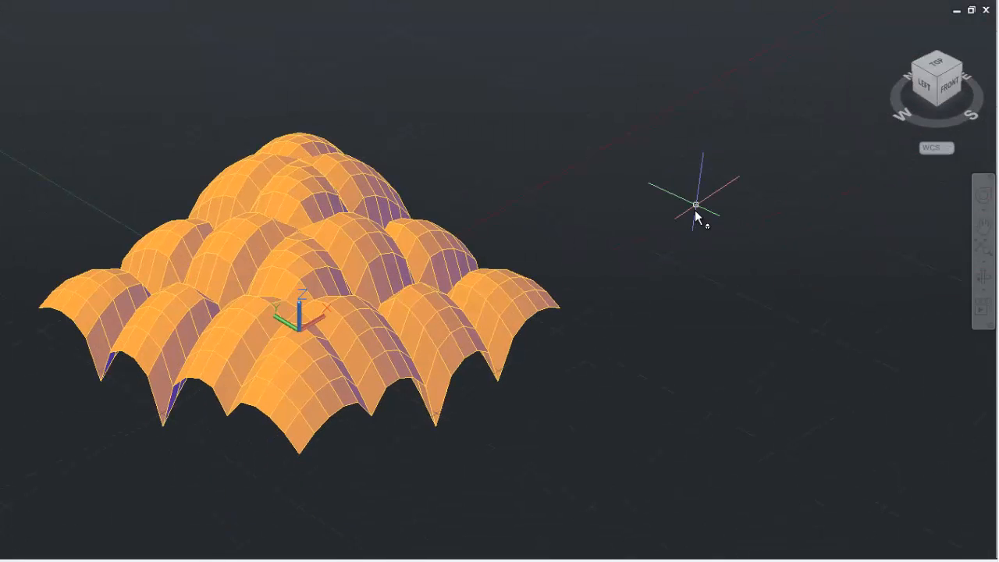
pyautogui.keyDown('shift'); pyautogui.moveTo(926, 255); pyautogui.dragTo(560, 286, button='middle'); pyautogui.keyUp('shift')
pyautogui.click(408, 305)
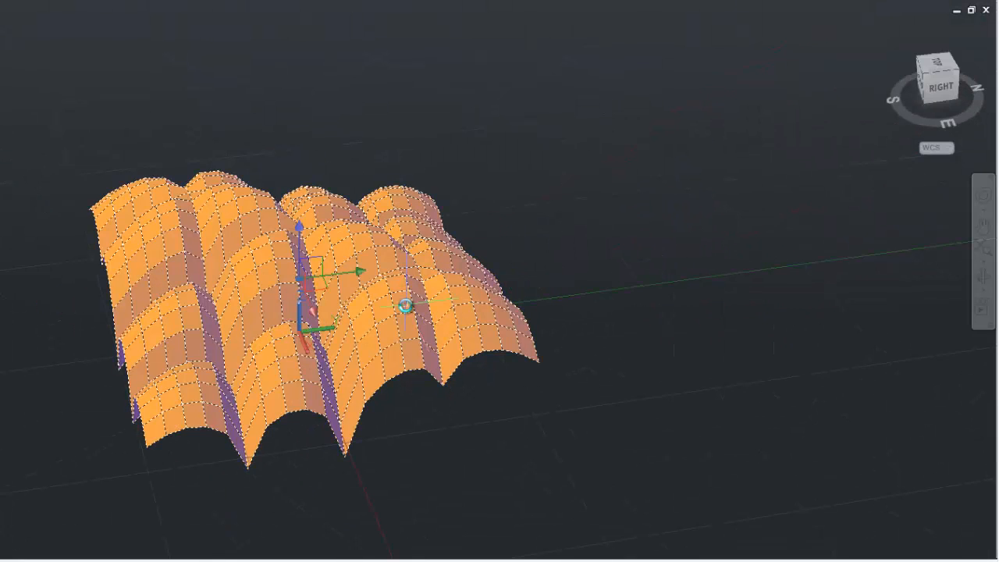
pyautogui.click(567, 216)
pyautogui.click(567, 216)
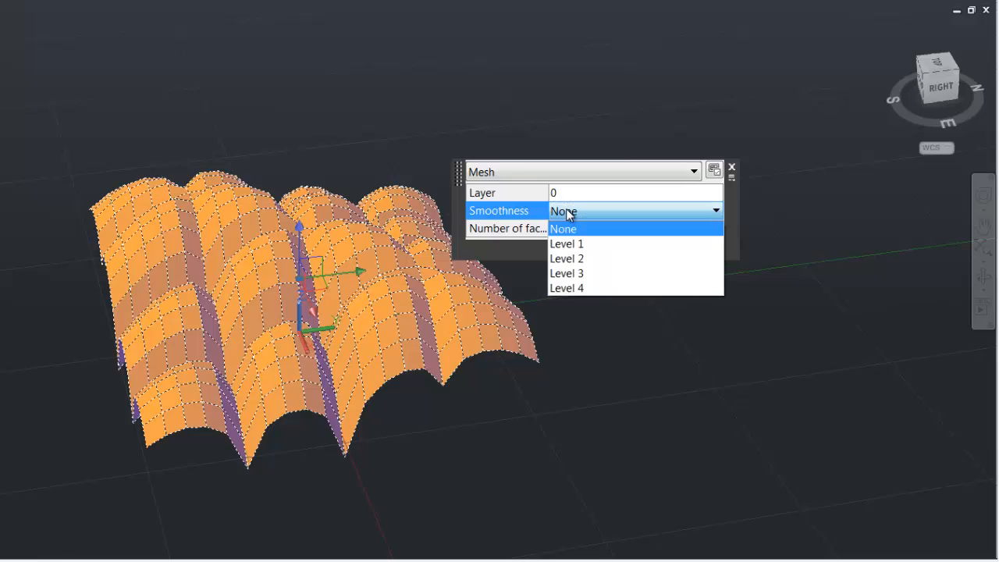
pyautogui.click(568, 262)
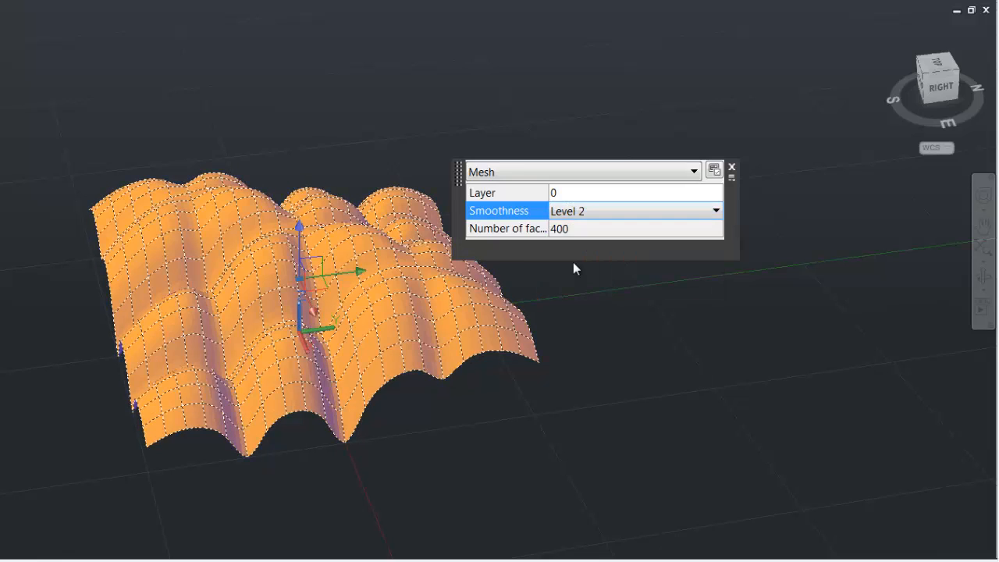
pyautogui.press('Escape')
pyautogui.scroll(2, 579, 270)
pyautogui.keyDown('shift'); pyautogui.moveTo(579, 270); pyautogui.dragTo(737, 232, button='middle'); pyautogui.keyUp('shift')
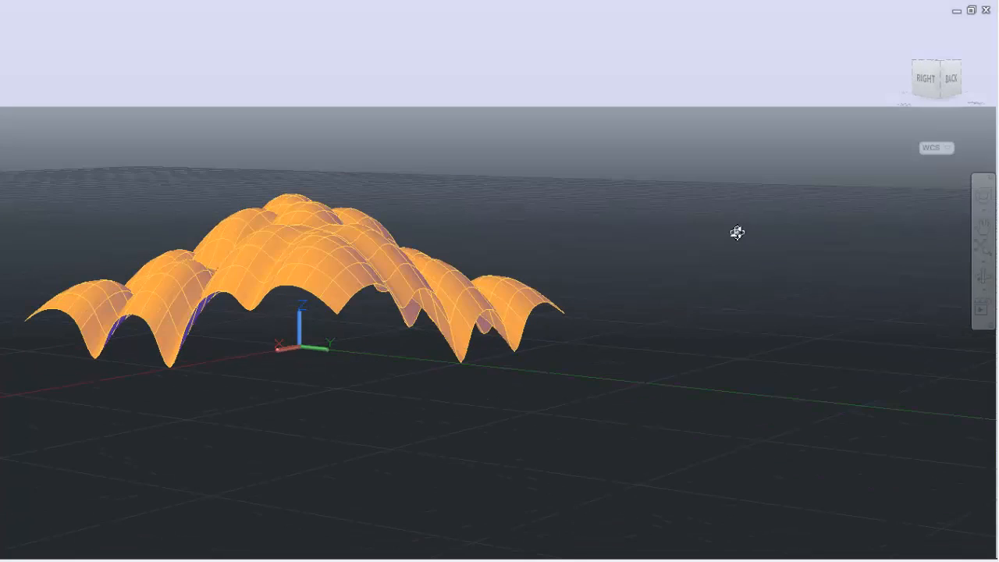
# Thicken the smoothed vaulted mesh into a solid with a thickness of 0.05
pyautogui.click(357, 268)
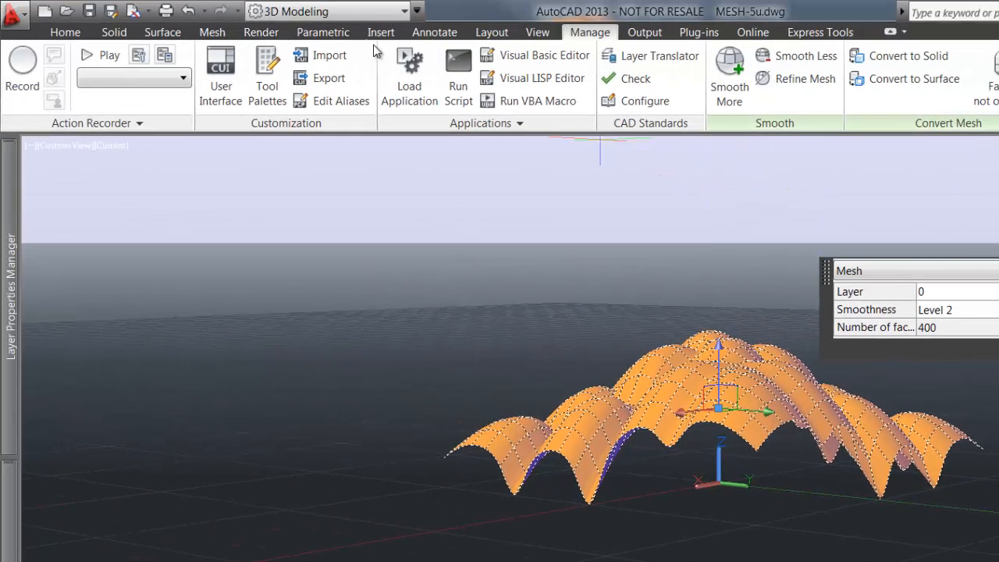
pyautogui.click(121, 35)
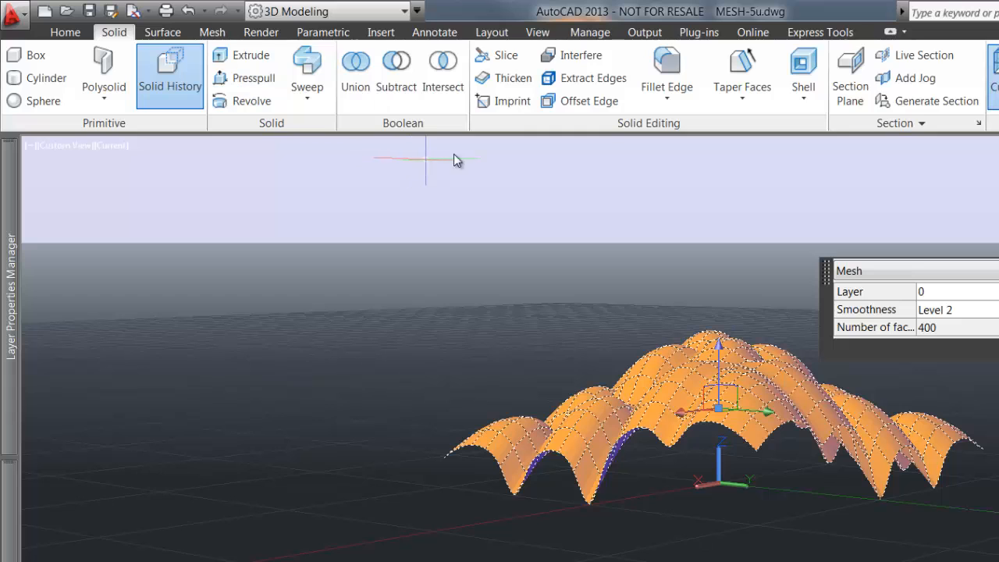
pyautogui.click(512, 78)
pyautogui.click(663, 434)
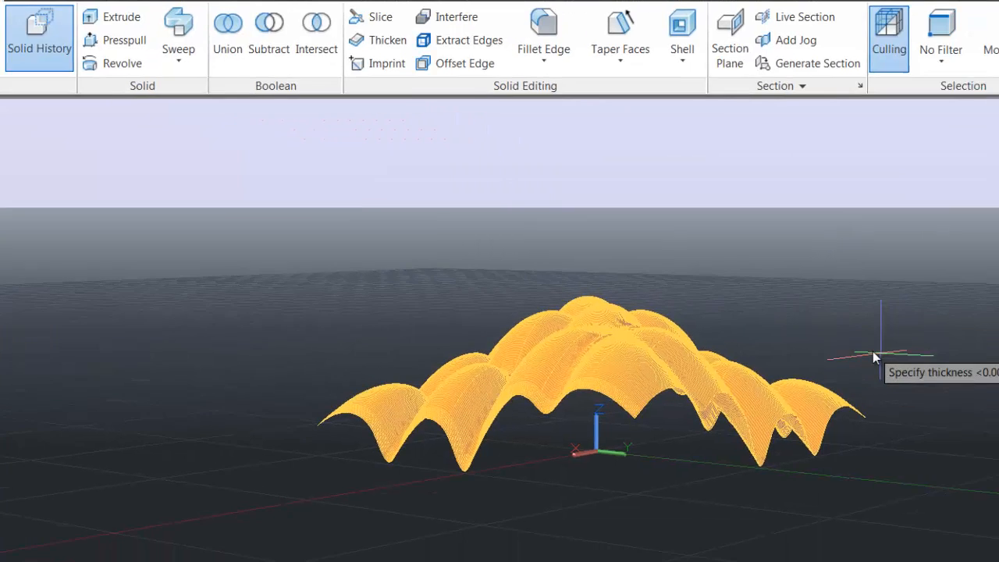
pyautogui.write('0.05')
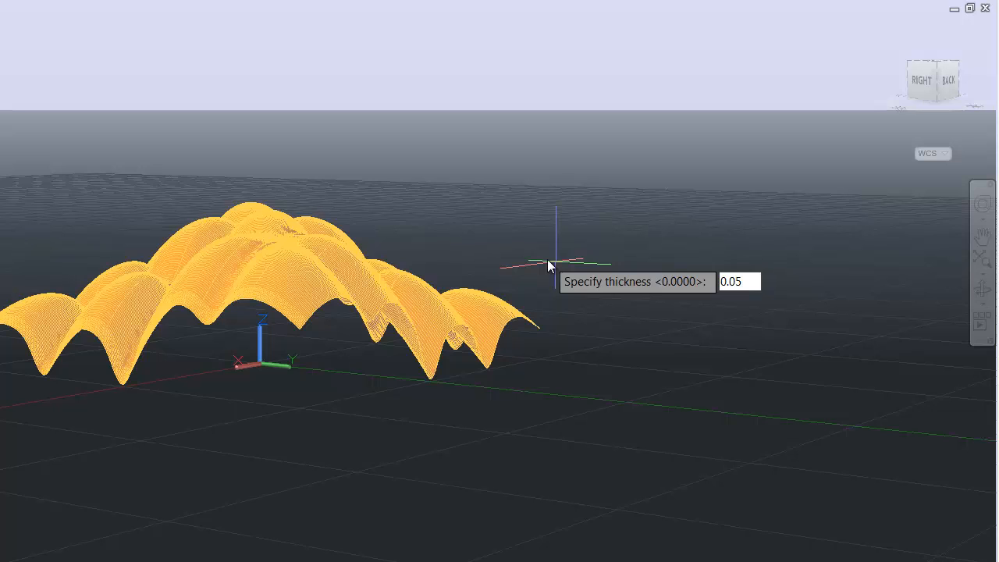
pyautogui.press('Return')
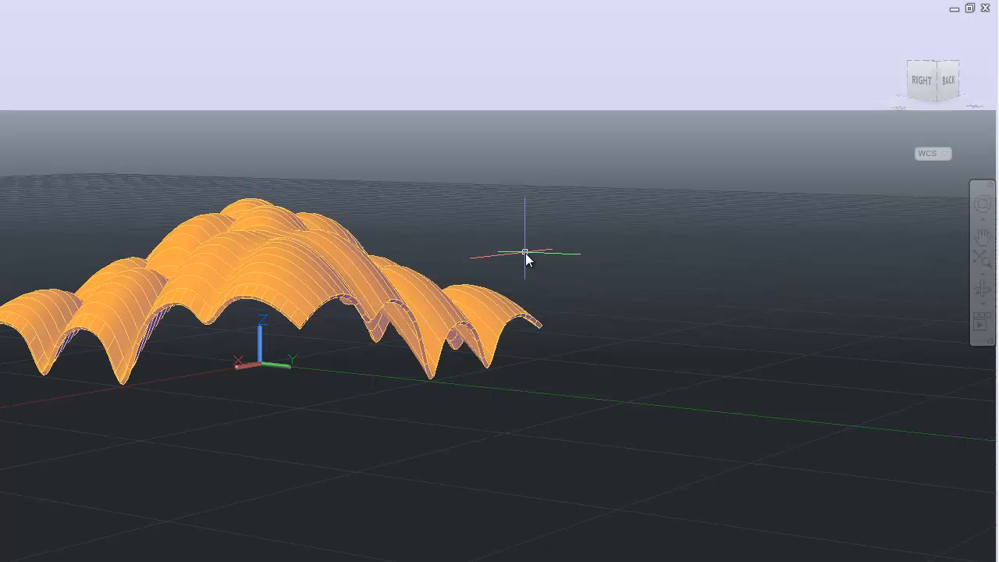
pyautogui.scroll(5, 526, 260)
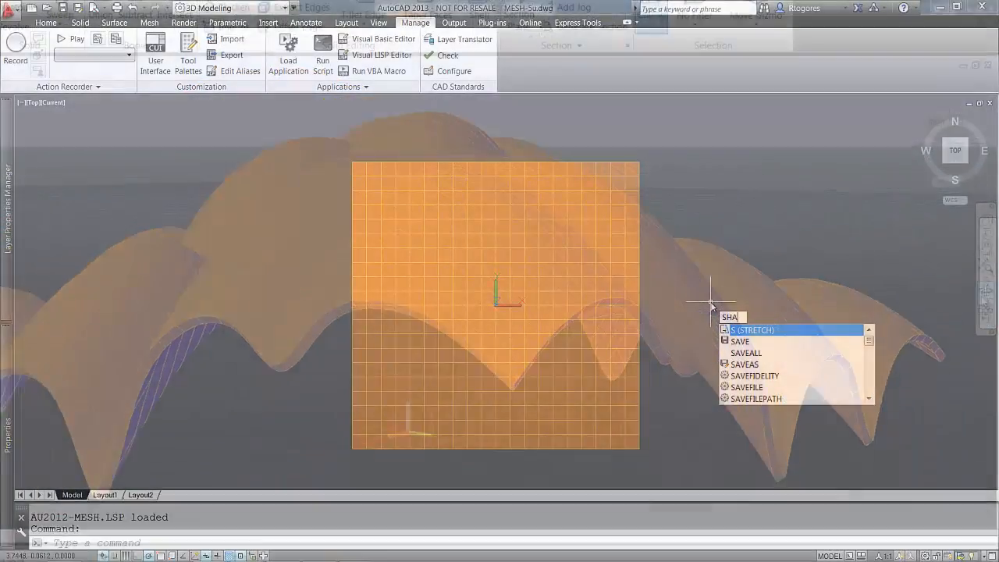
# Run SHAPE-M on the new flat square mesh along the Z axis with equation function S02 and a shaping offset of 3
pyautogui.write('PE-M')
pyautogui.press('Return')
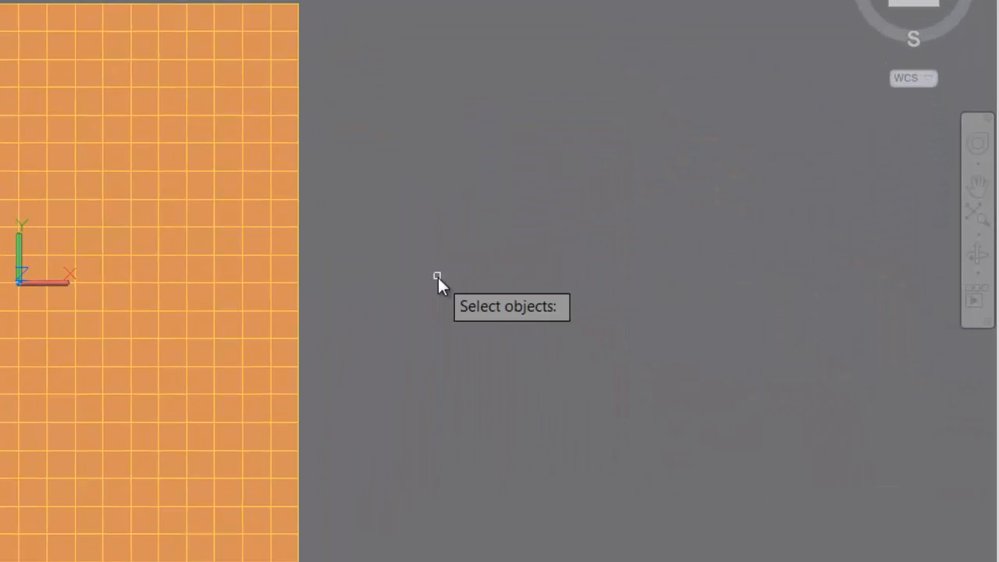
pyautogui.click(228, 182)
pyautogui.click(284, 299)
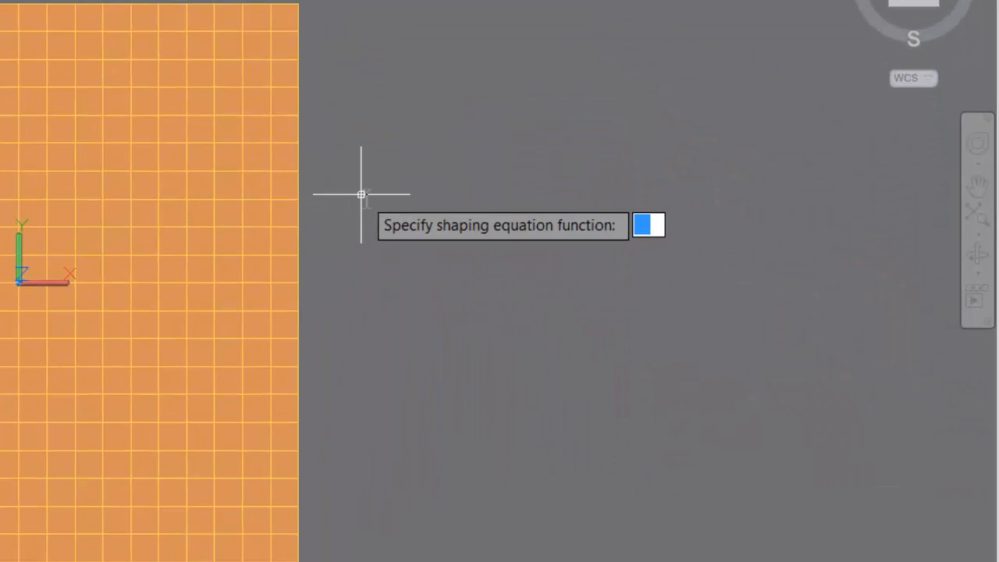
pyautogui.write('S02')
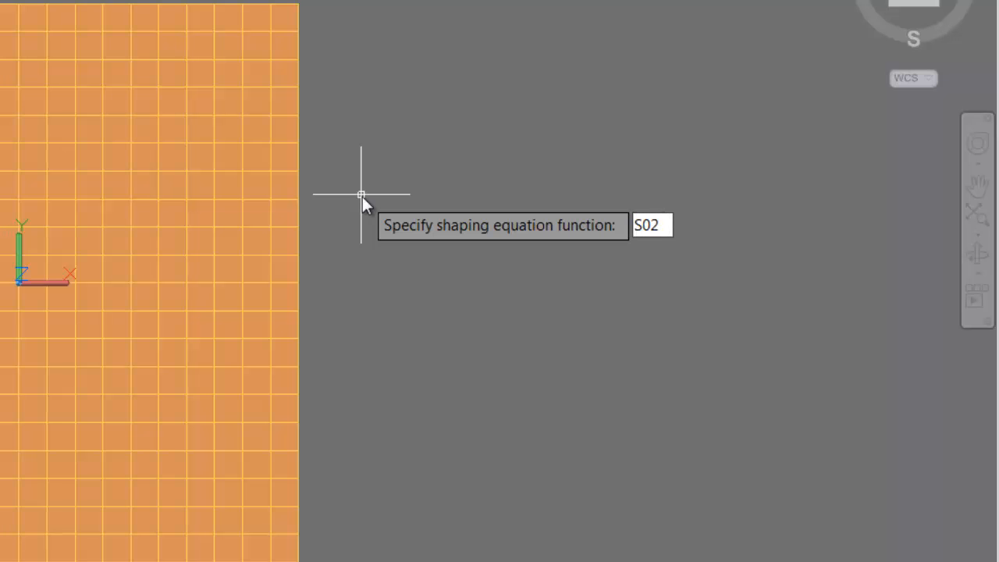
pyautogui.press('Return')
pyautogui.write('1')
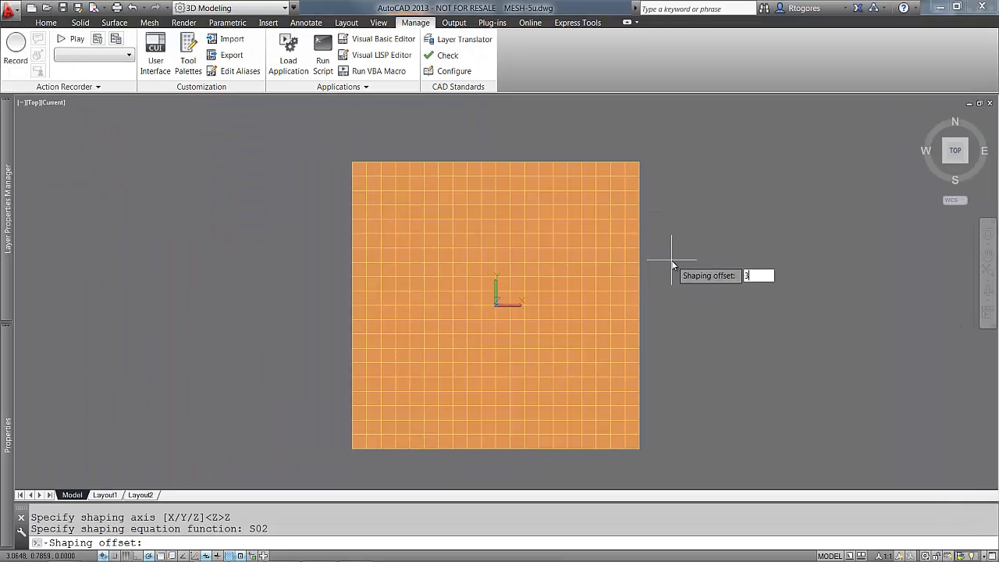
pyautogui.press('Return')
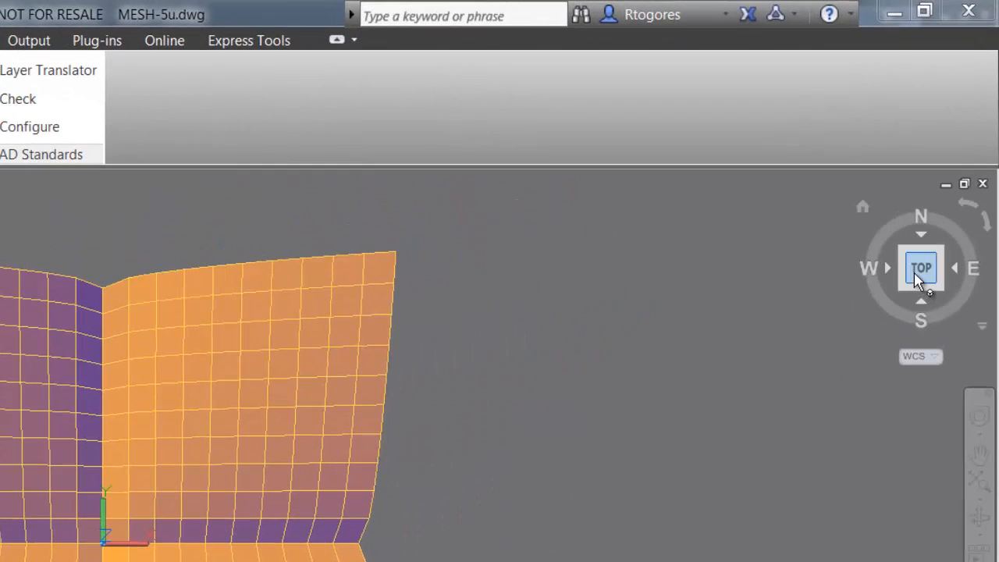
# Switch the top view to parallel projection and rotate the shaped mesh about 0,0,0 into a diamond with its corners on the axes
pyautogui.rightClick(951, 155)
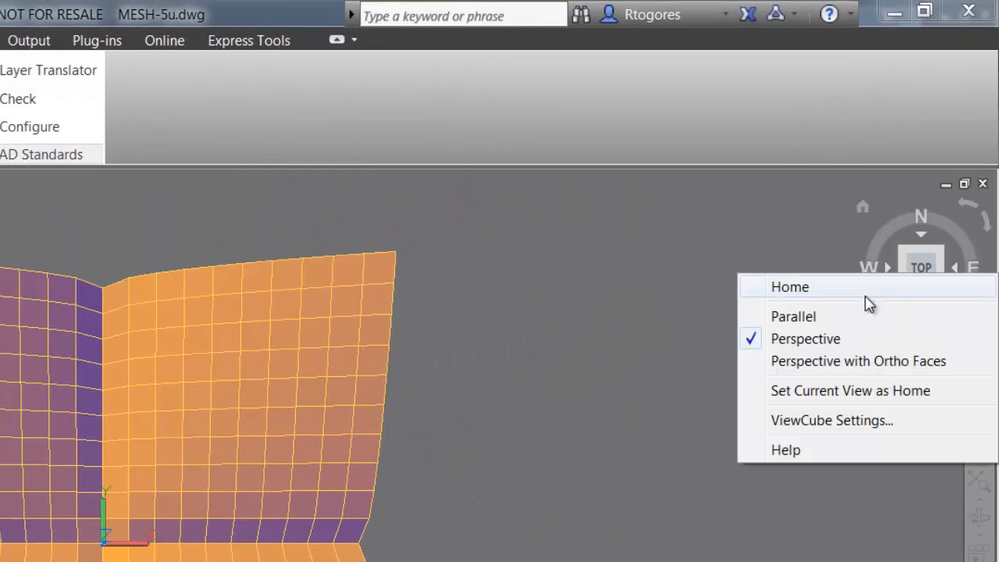
pyautogui.click(844, 317)
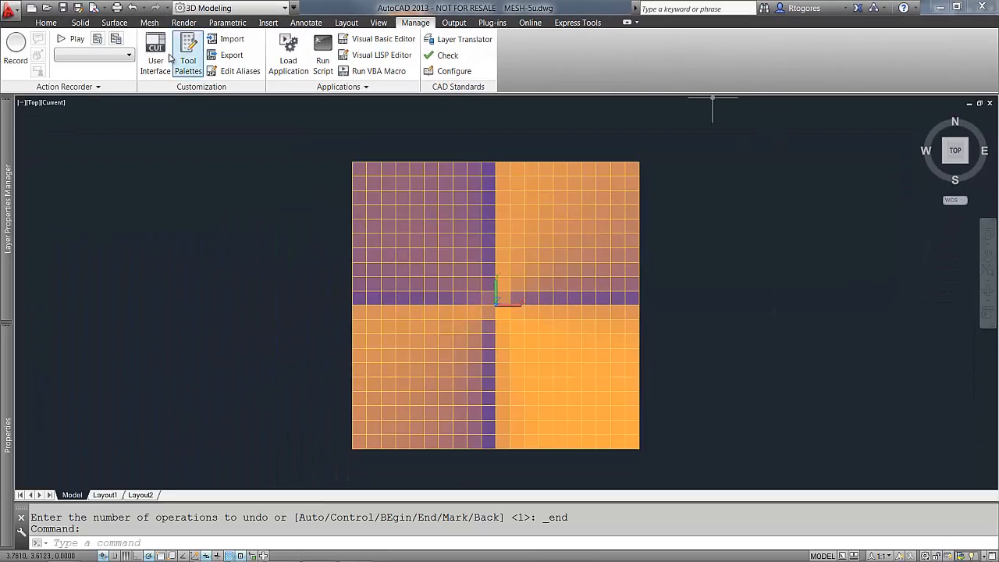
pyautogui.click(46, 22)
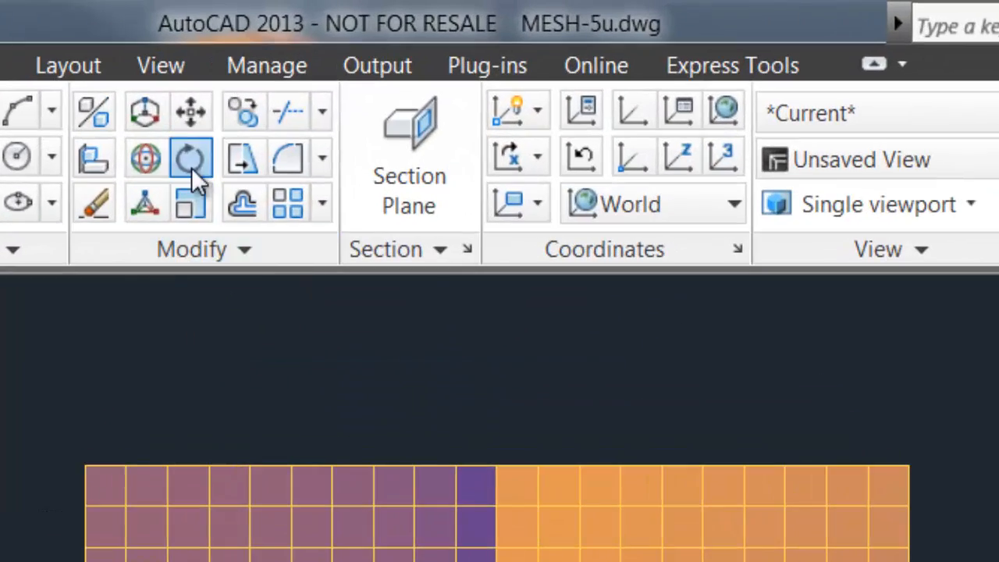
pyautogui.click(195, 178)
pyautogui.click(791, 470)
pyautogui.press('Return')
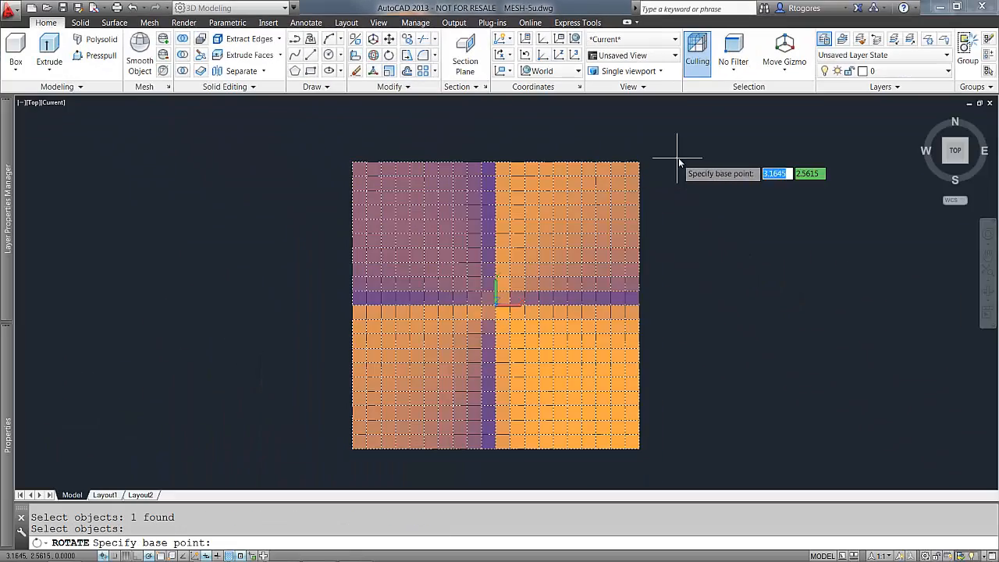
pyautogui.write('0,0,0')
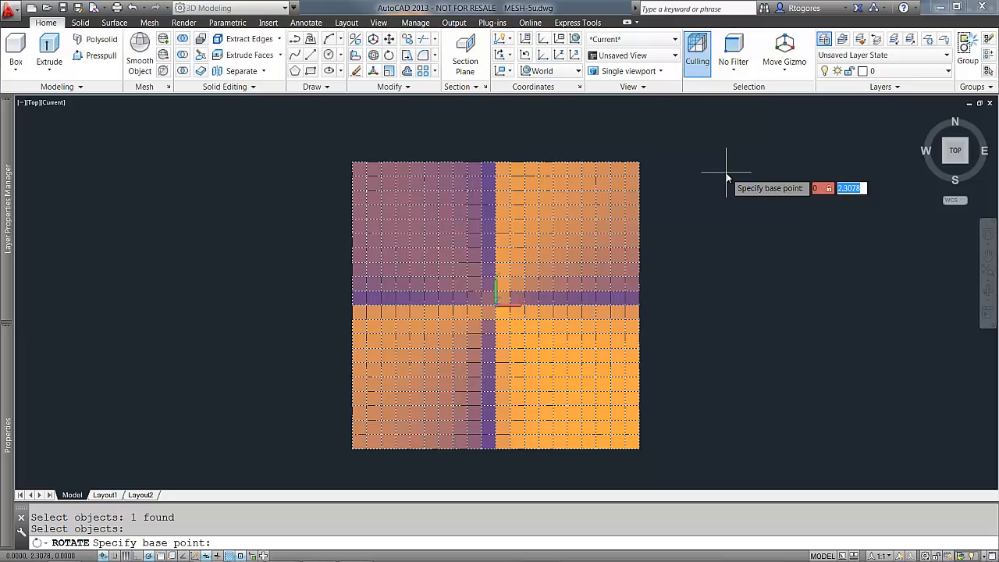
pyautogui.press('Return')
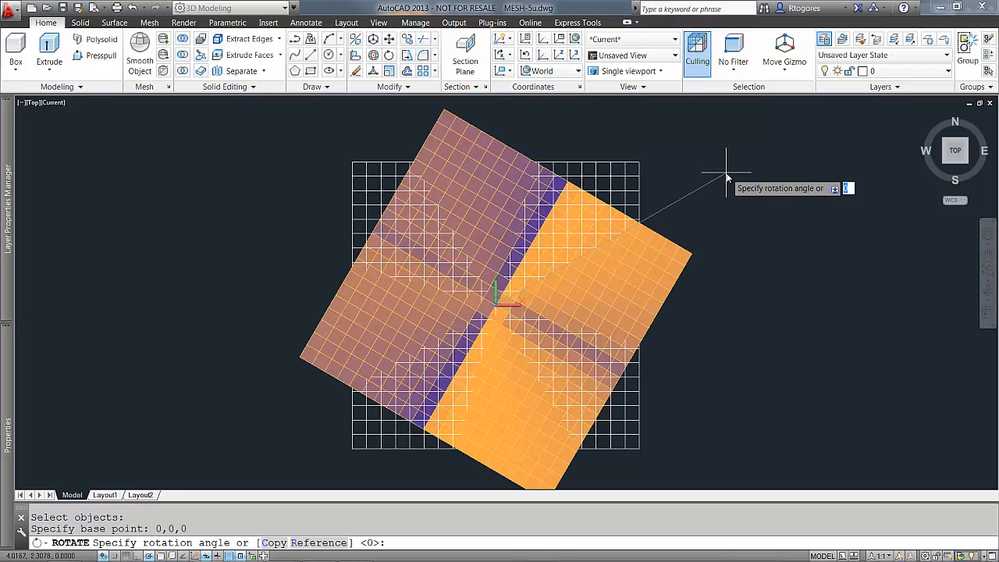
pyautogui.press('Return')
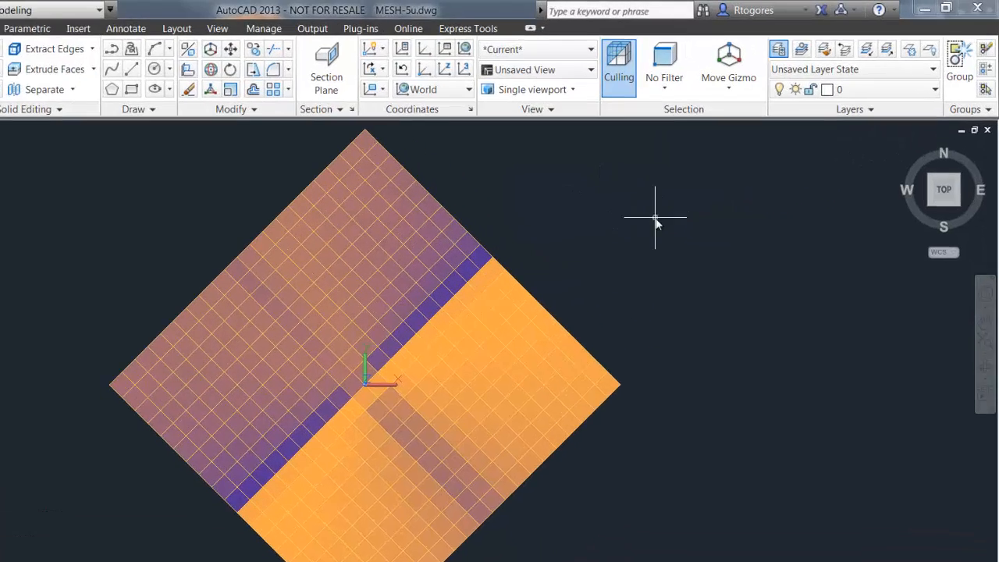
# Run SHAPE-M on the rotated mesh along the Z axis with equation function S02 and a shaping offset of 2
pyautogui.write('SHAPE')
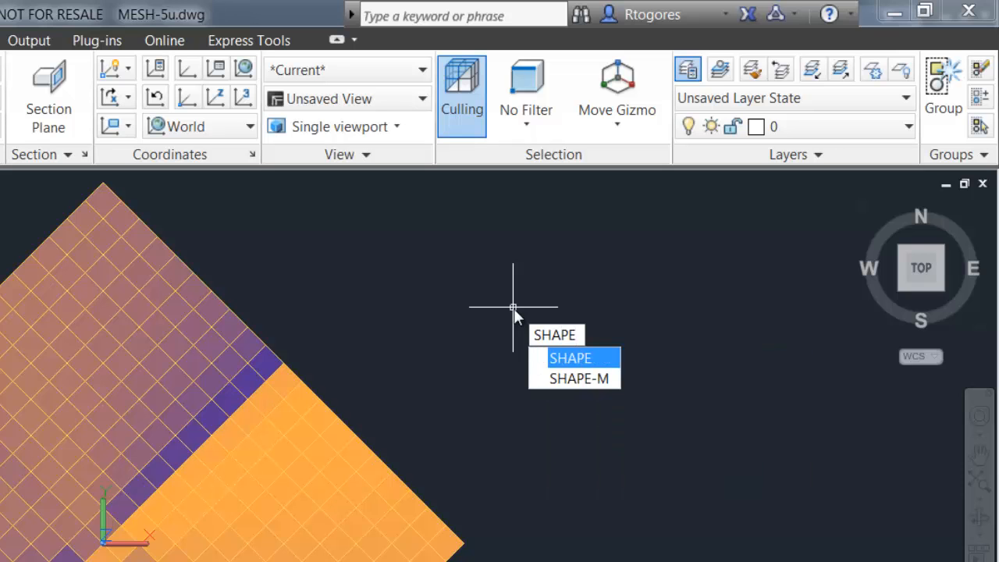
pyautogui.press('Return')
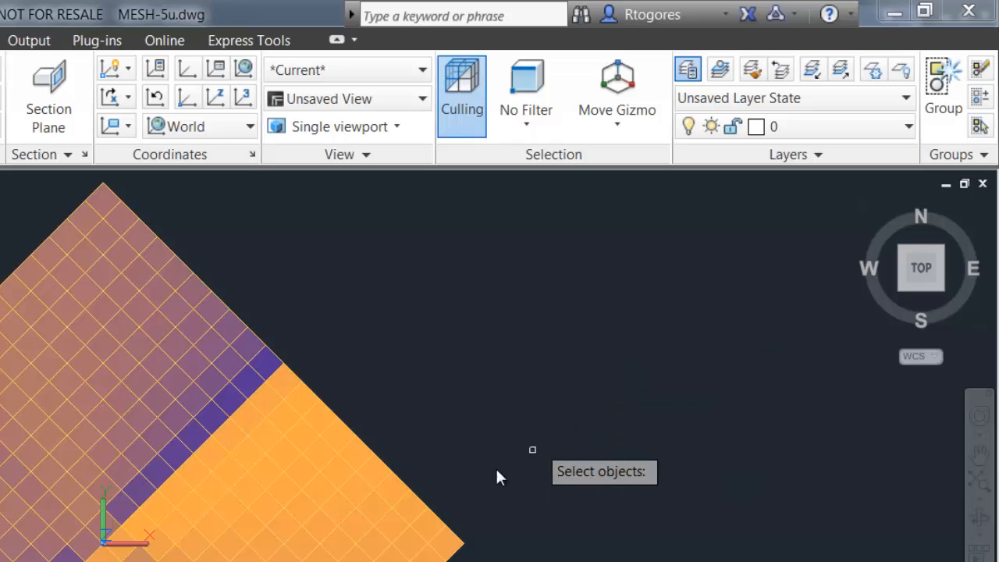
pyautogui.click(387, 488)
pyautogui.click(669, 332)
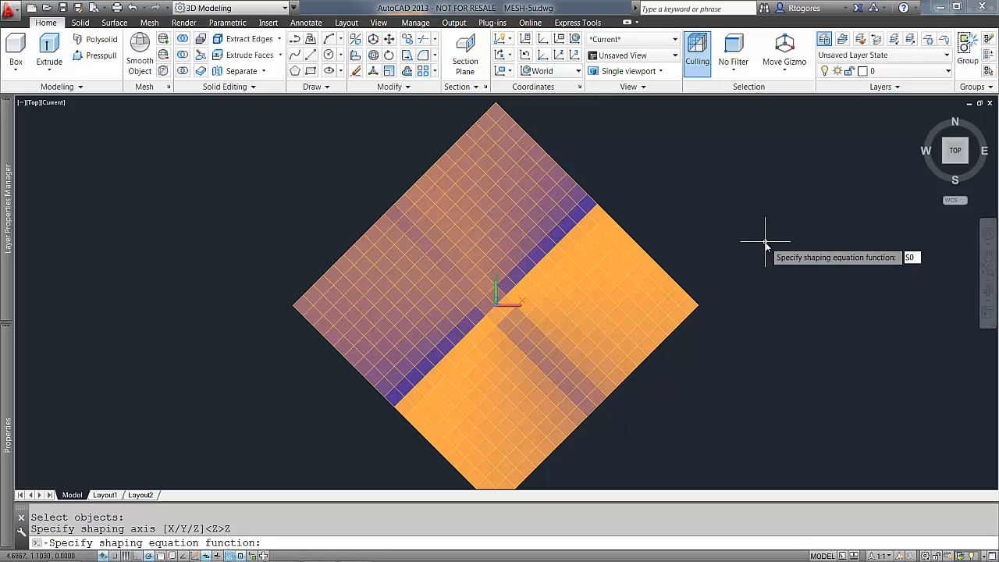
pyautogui.write('S02')
pyautogui.press('Return')
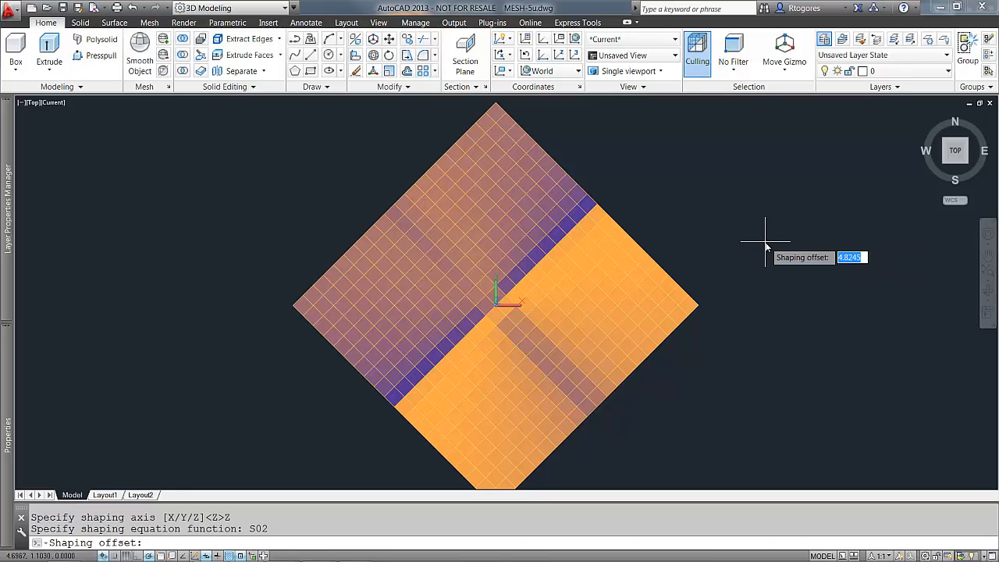
pyautogui.write('2')
pyautogui.press('Return')
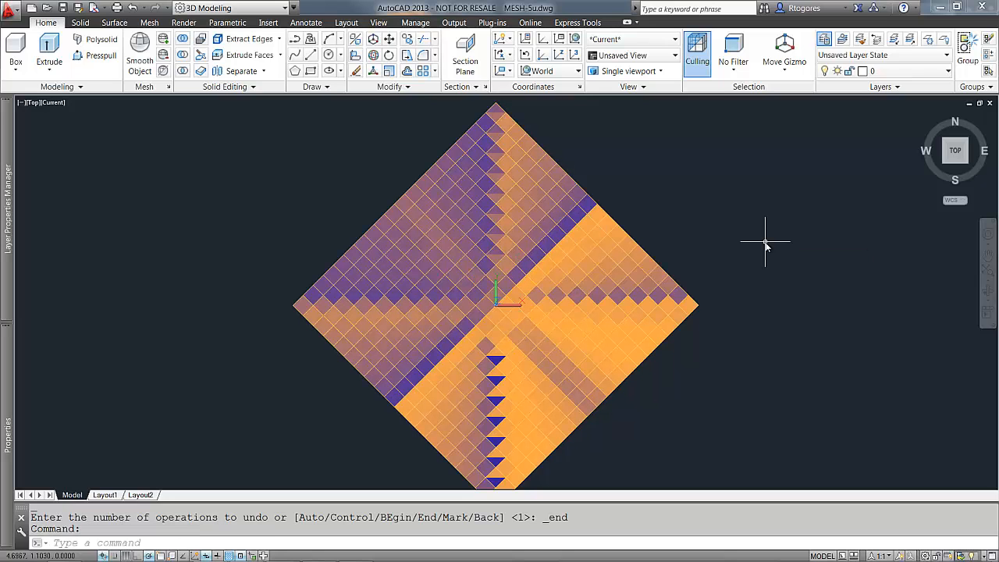
# Set the folded mesh's smoothness to Level 4 in a 3D view
pyautogui.click(944, 164)
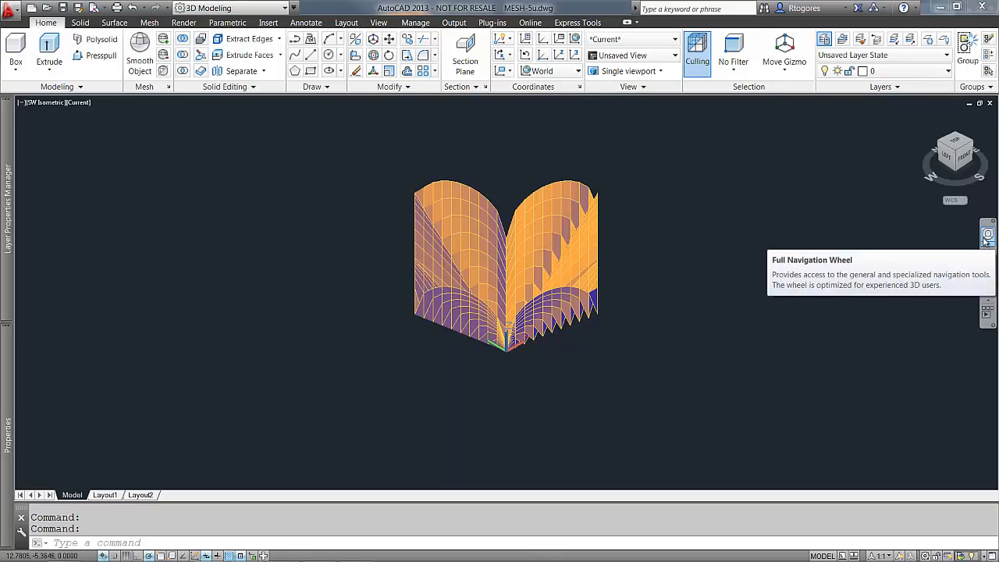
pyautogui.click(987, 236)
pyautogui.moveTo(910, 241); pyautogui.dragTo(821, 241)
pyautogui.press('Escape')
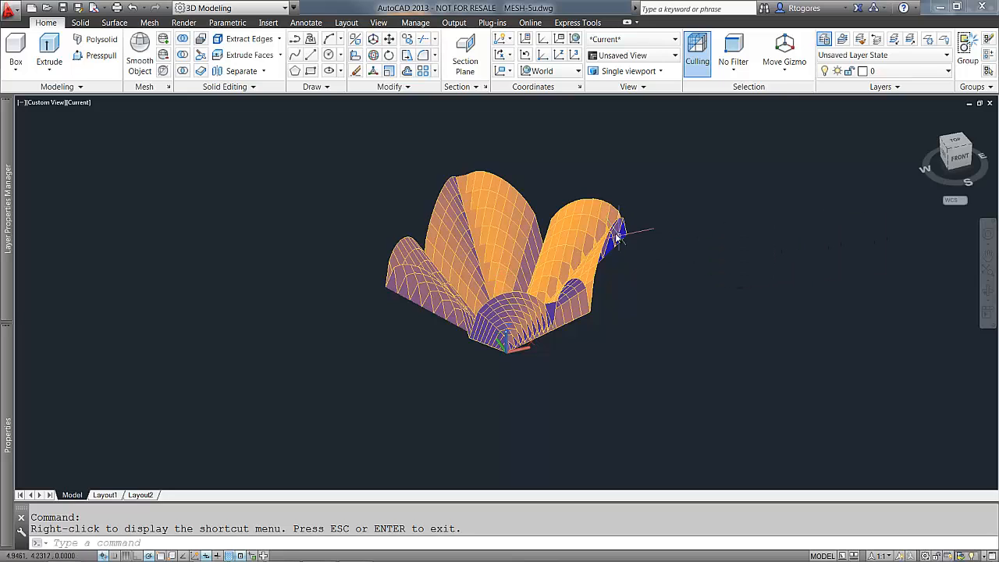
pyautogui.click(618, 232)
pyautogui.click(736, 154)
pyautogui.click(736, 154)
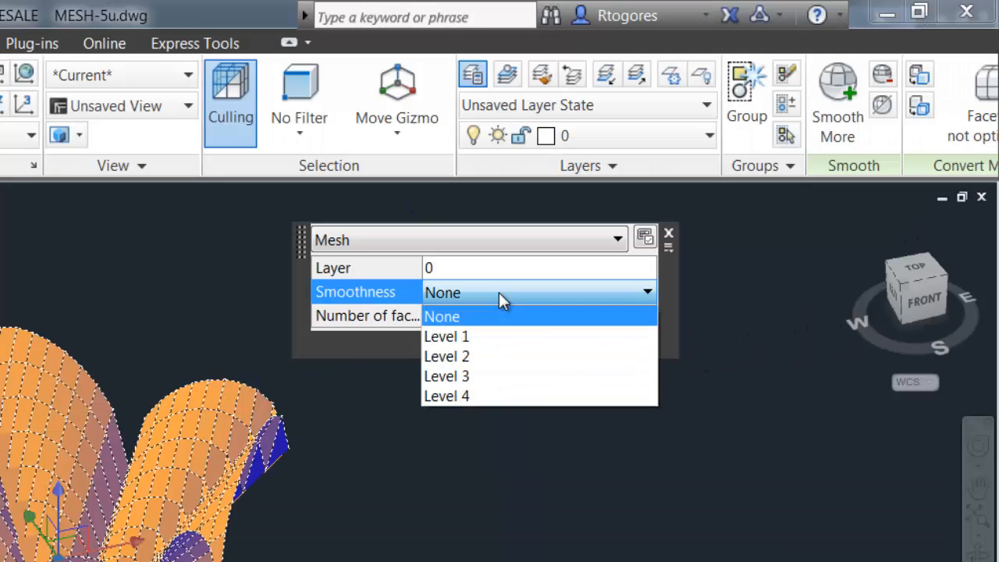
pyautogui.click(477, 396)
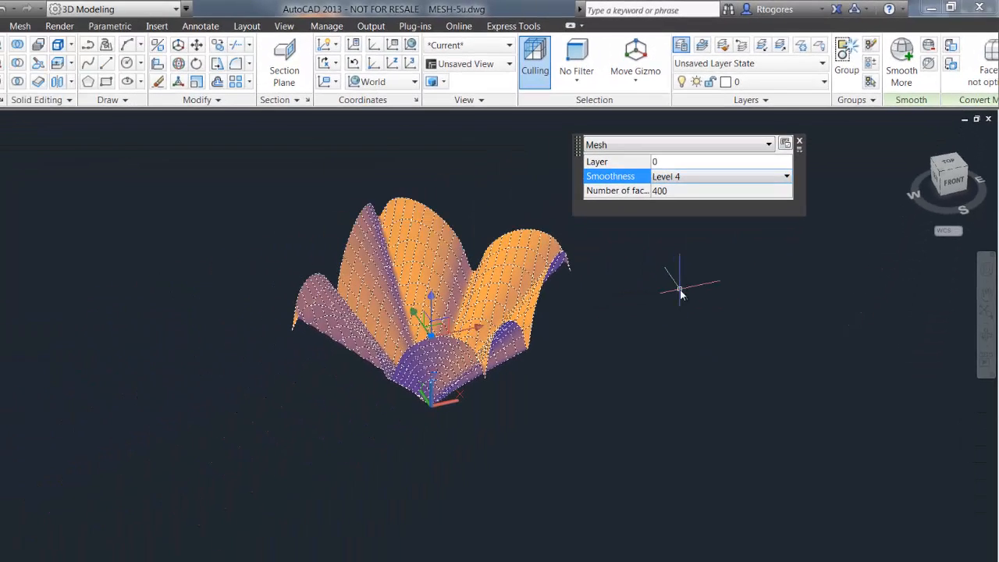
pyautogui.press('Escape')
# Run SHAPE-M on the smoothed mesh along the Z axis with equation function S05 and a shaping offset of 4
pyautogui.click(986, 275)
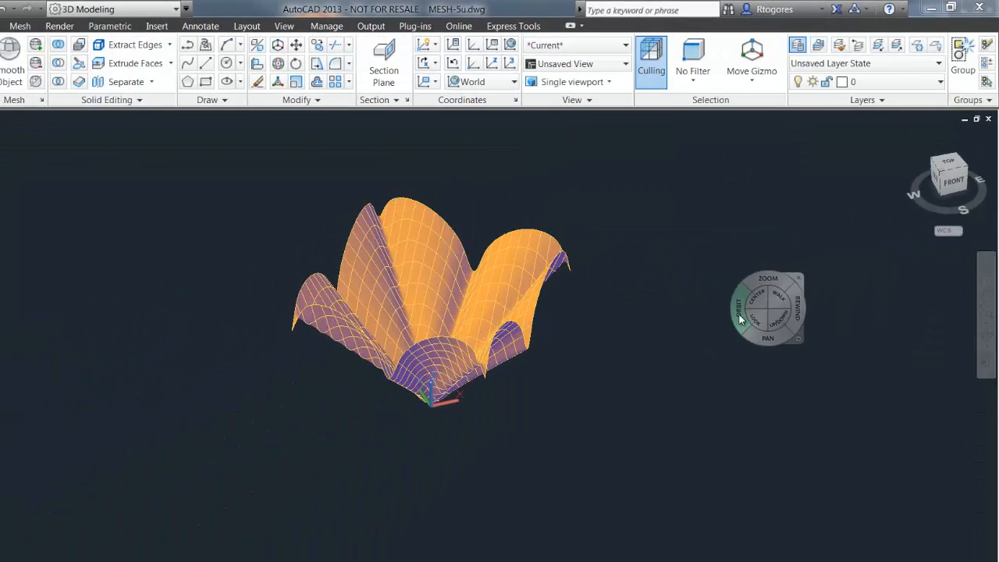
pyautogui.moveTo(741, 320); pyautogui.dragTo(765, 330)
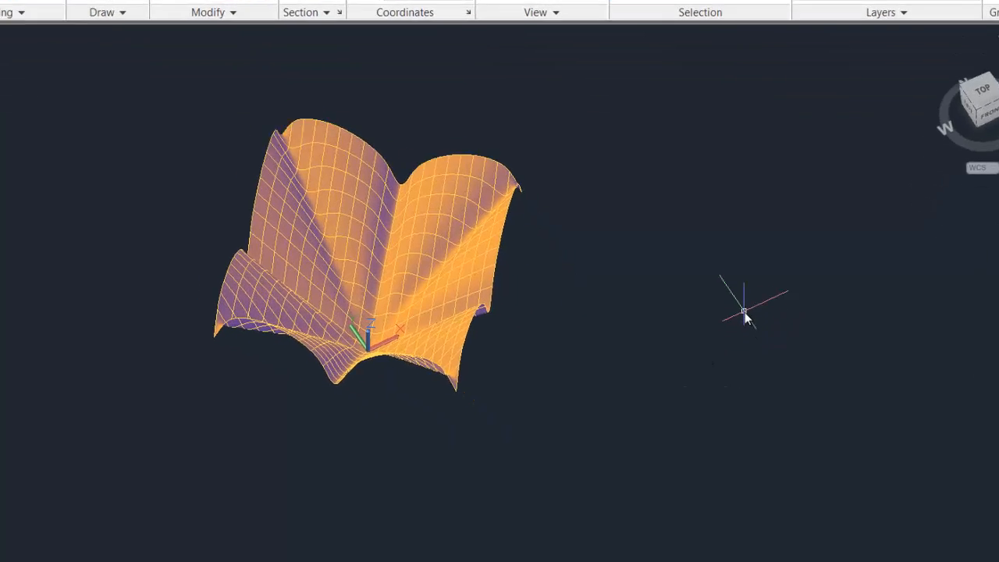
pyautogui.write('SHAPE')
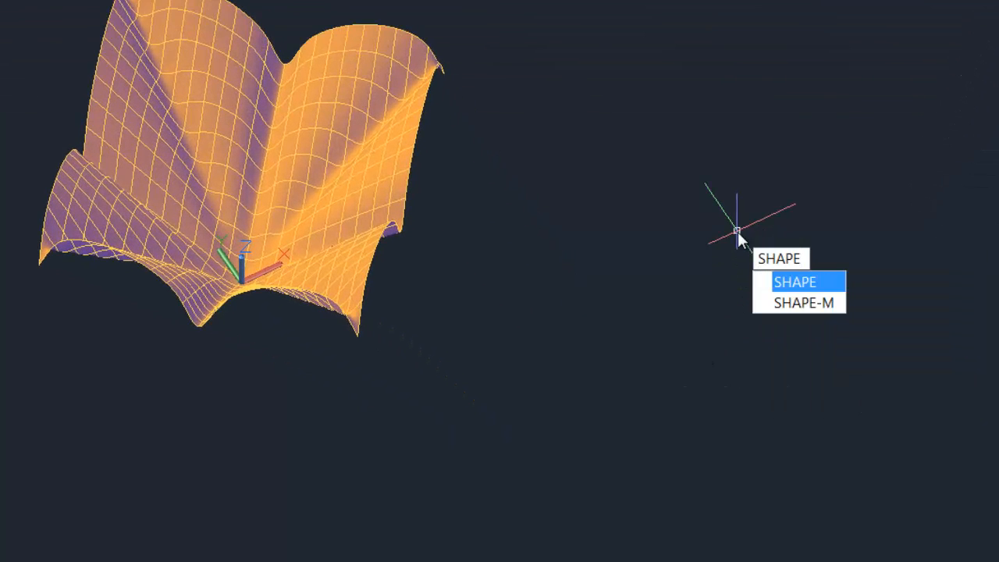
pyautogui.press('Return')
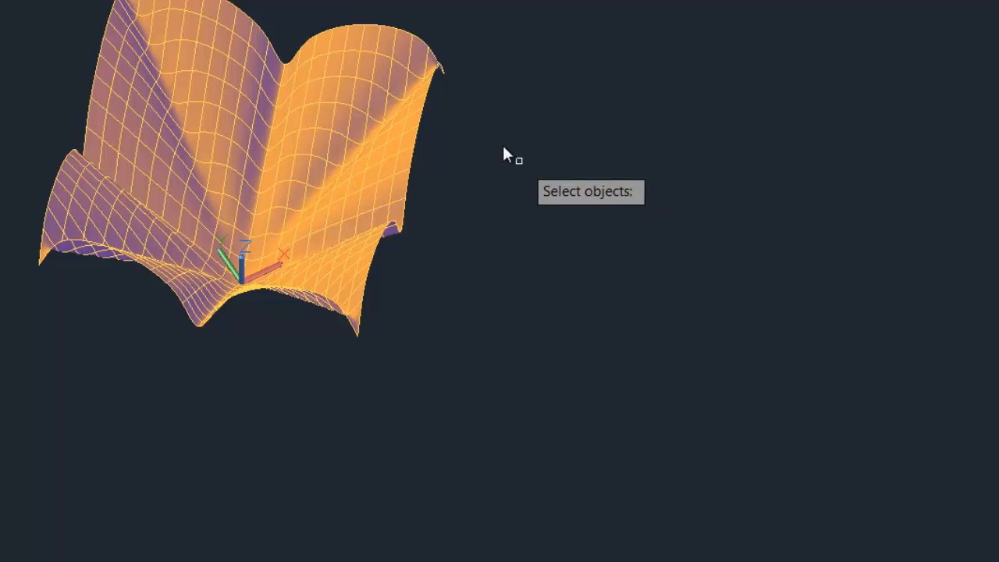
pyautogui.click(395, 135)
pyautogui.press('Return')
pyautogui.click(439, 232)
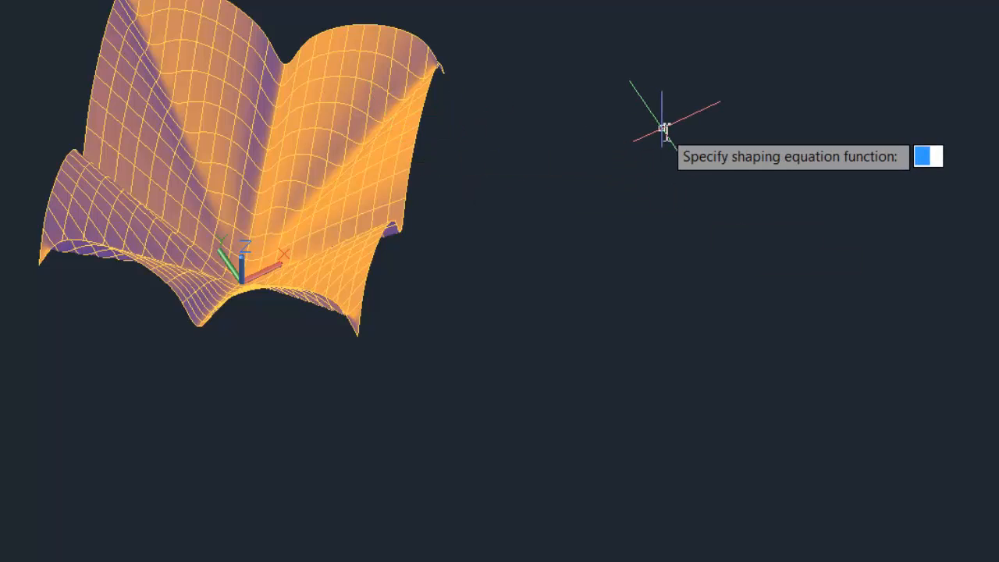
pyautogui.write('S05')
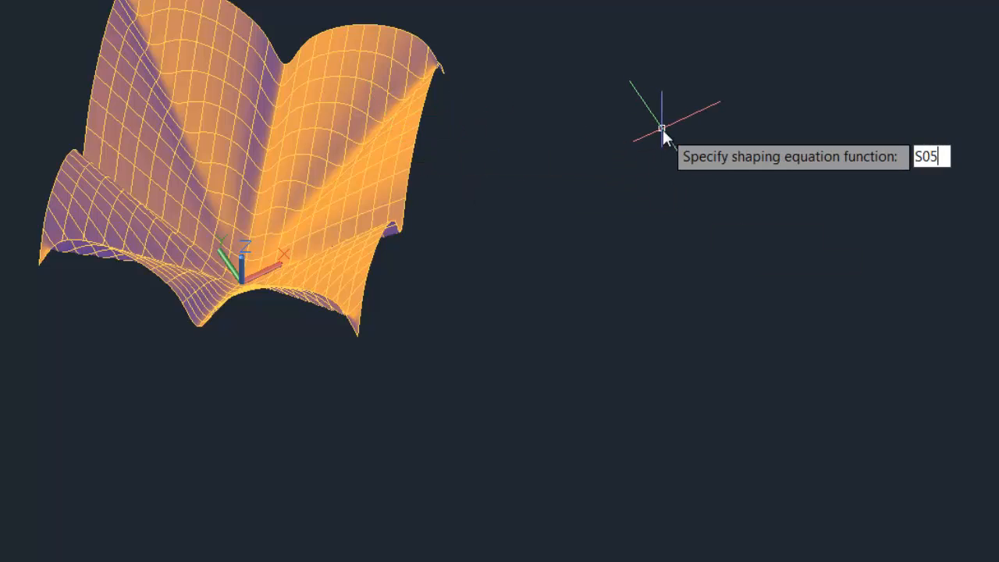
pyautogui.press('Return')
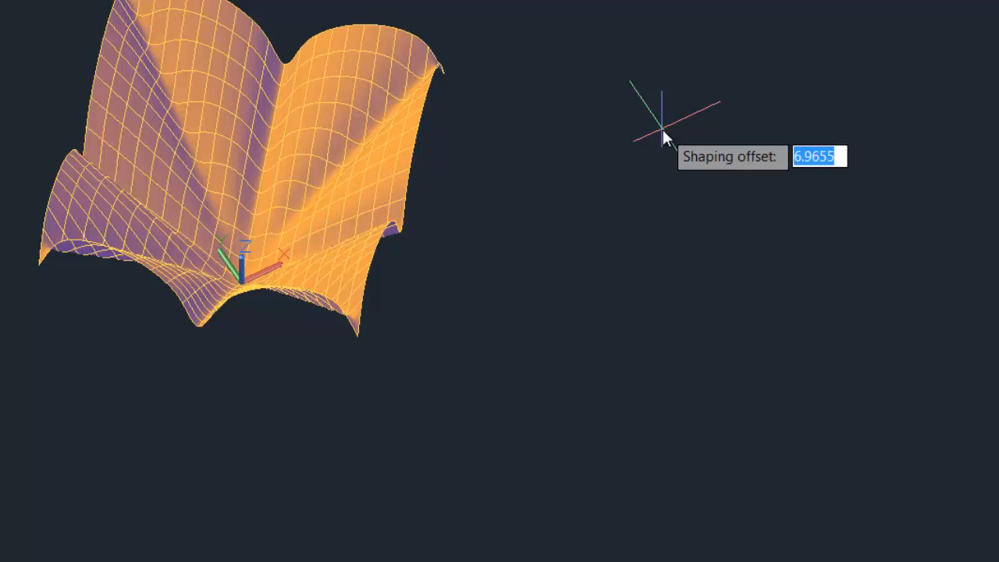
pyautogui.write('4')
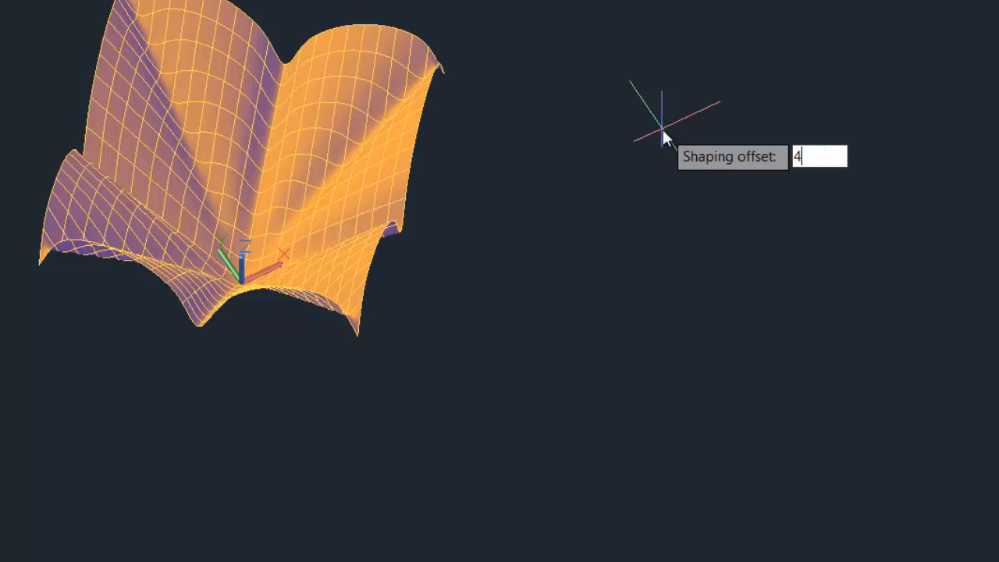
pyautogui.press('Return')
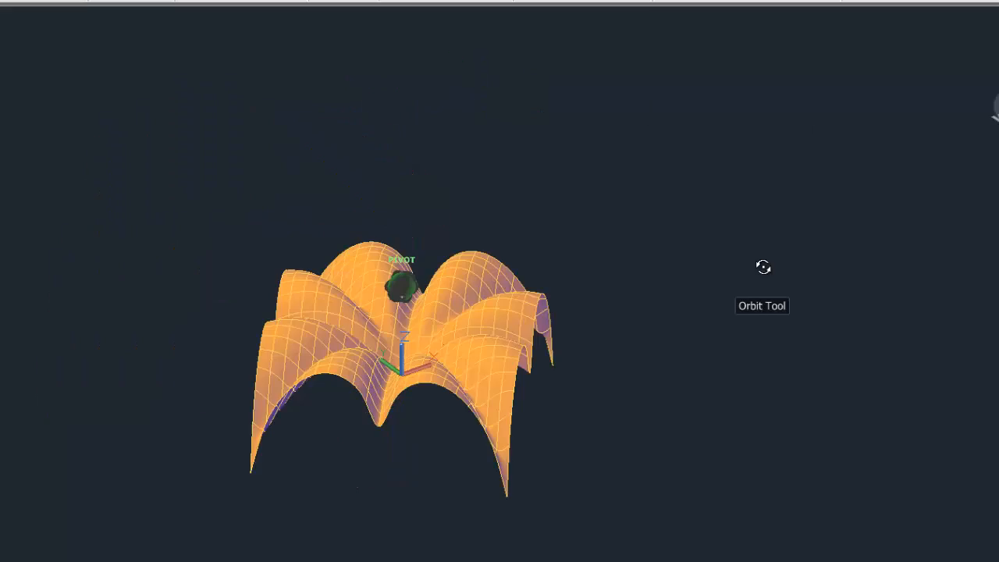
# Thicken the arched mesh by 0.01, converting it to a smooth 3D surface
pyautogui.moveTo(762, 265); pyautogui.dragTo(748, 200)
pyautogui.moveTo(794, 150); pyautogui.dragTo(701, 258)
pyautogui.moveTo(722, 195); pyautogui.dragTo(727, 177)
pyautogui.moveTo(592, 228); pyautogui.dragTo(865, 173)
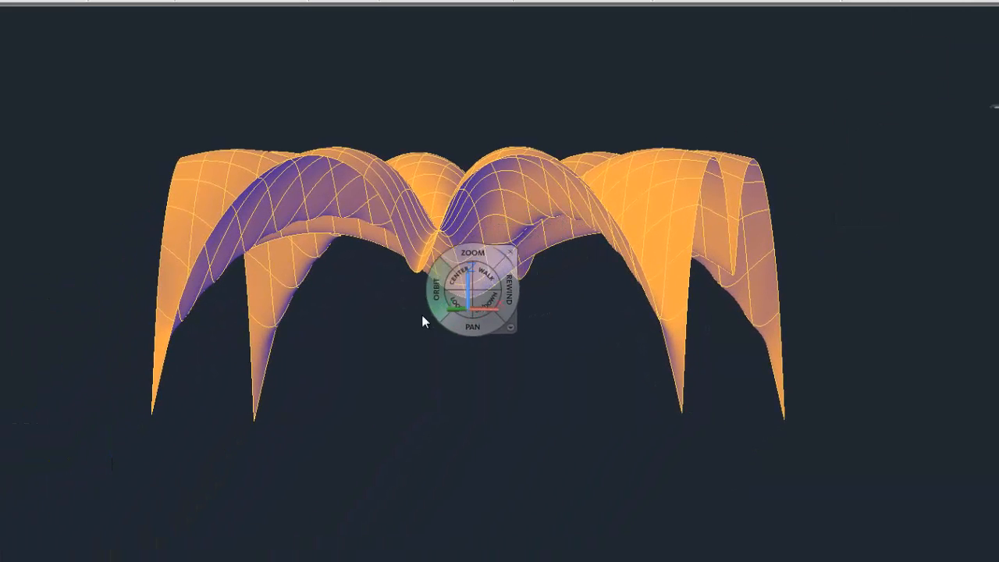
pyautogui.click(492, 285)
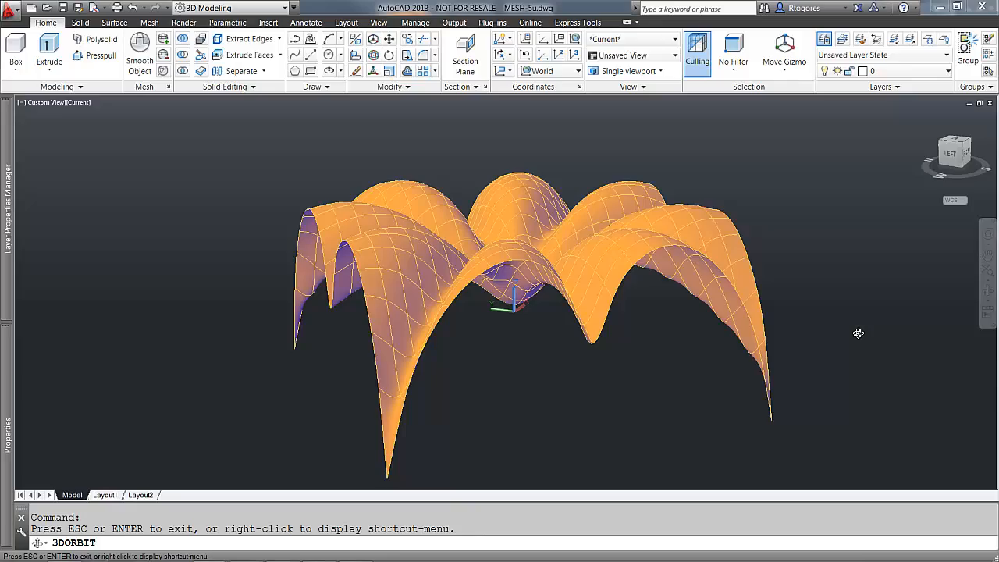
pyautogui.press('Escape')
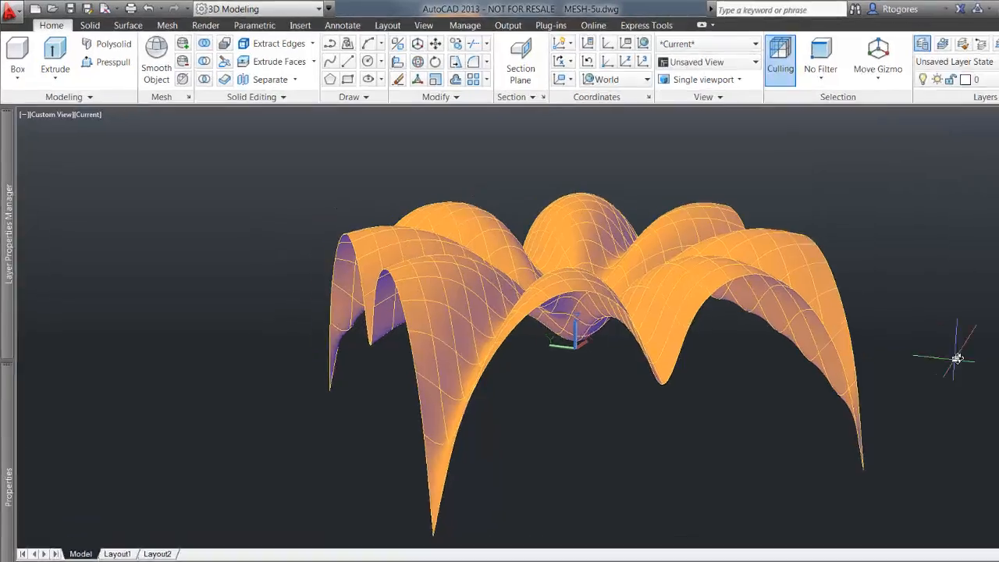
pyautogui.click(129, 36)
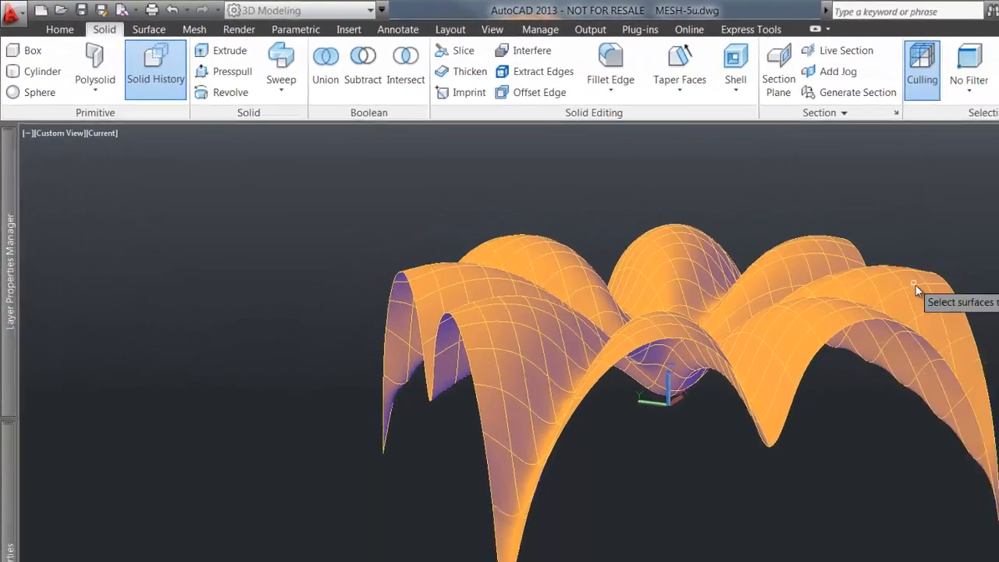
pyautogui.click(915, 286)
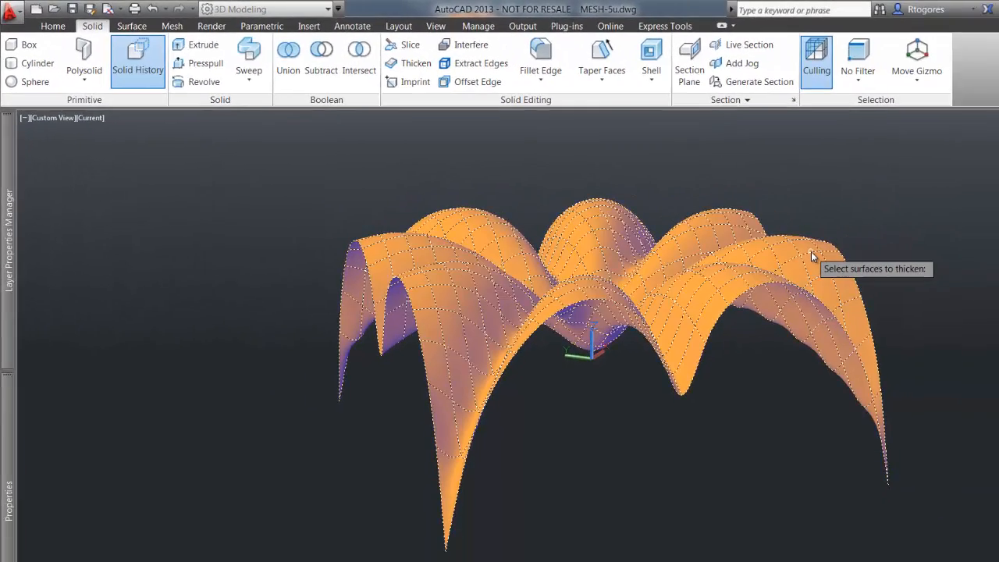
pyautogui.press('Return')
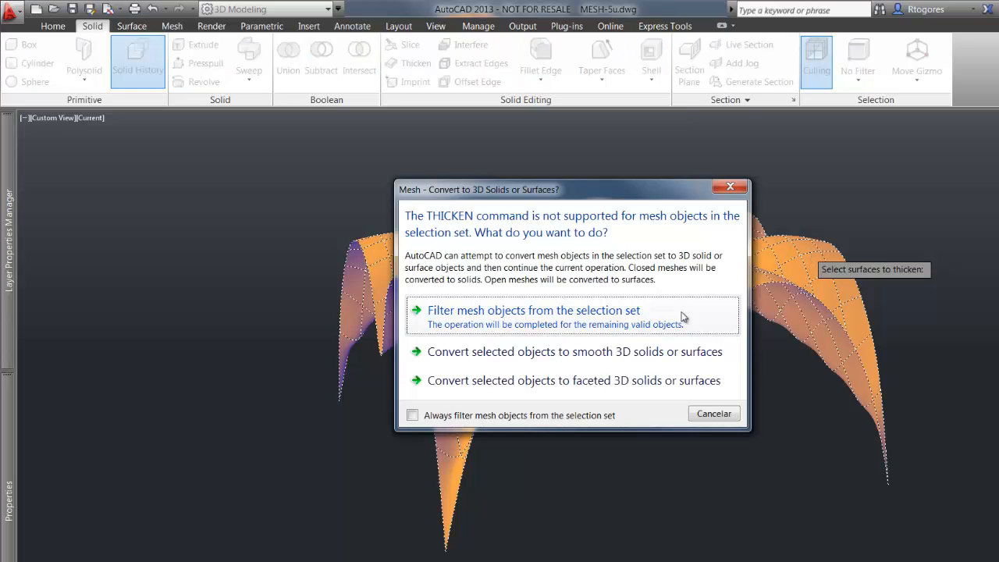
pyautogui.click(593, 354)
pyautogui.write('0.01')
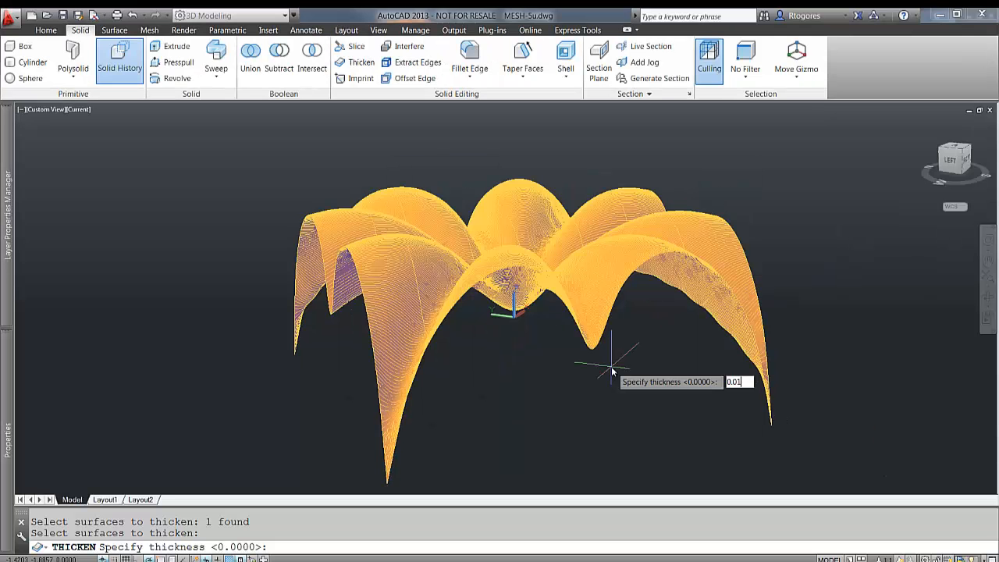
pyautogui.press('Return')
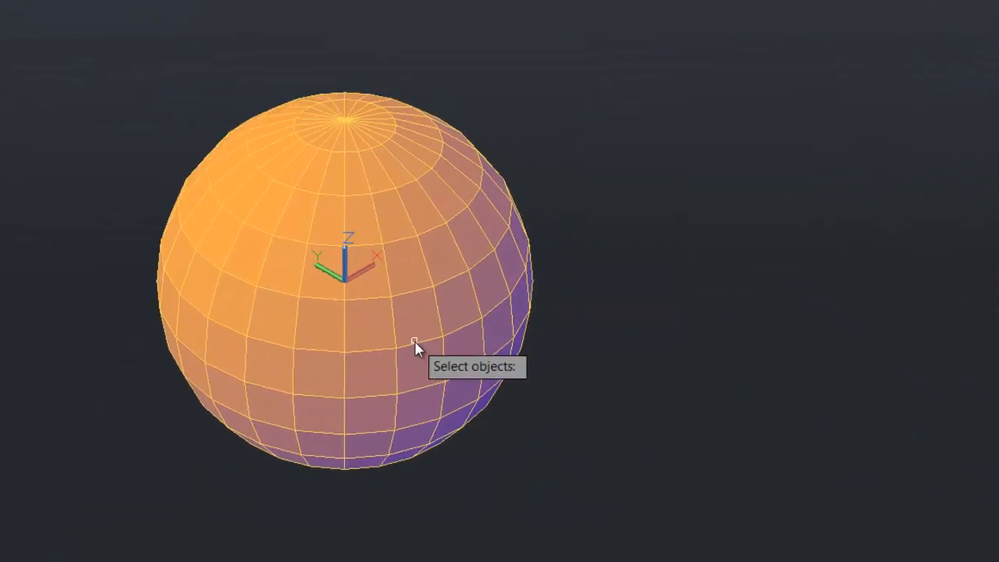
# Run SHAPE-M on the spherical mesh along the Z axis with equation function S02 and a shaping offset of 10
pyautogui.click(556, 350)
pyautogui.click(448, 442)
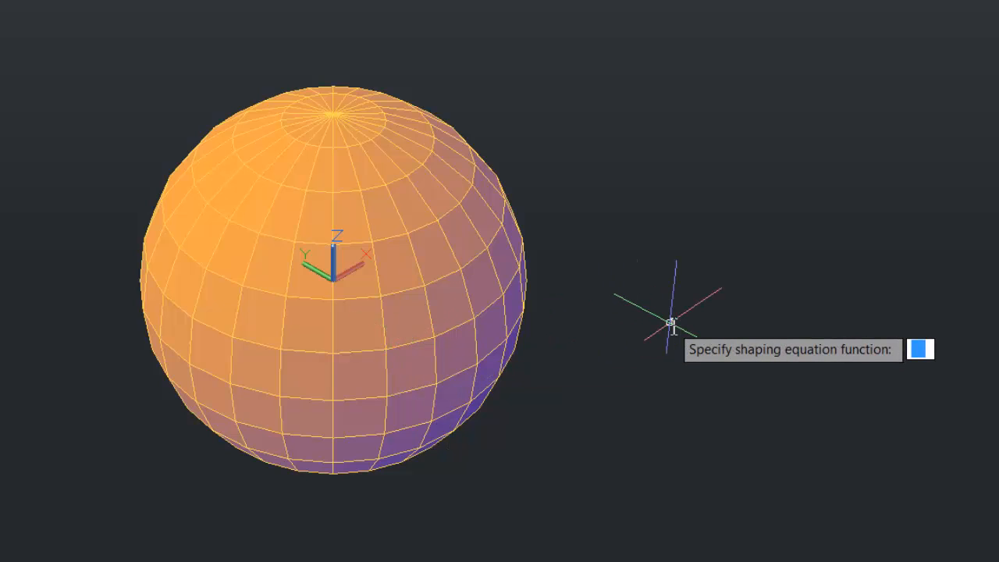
pyautogui.write('s02')
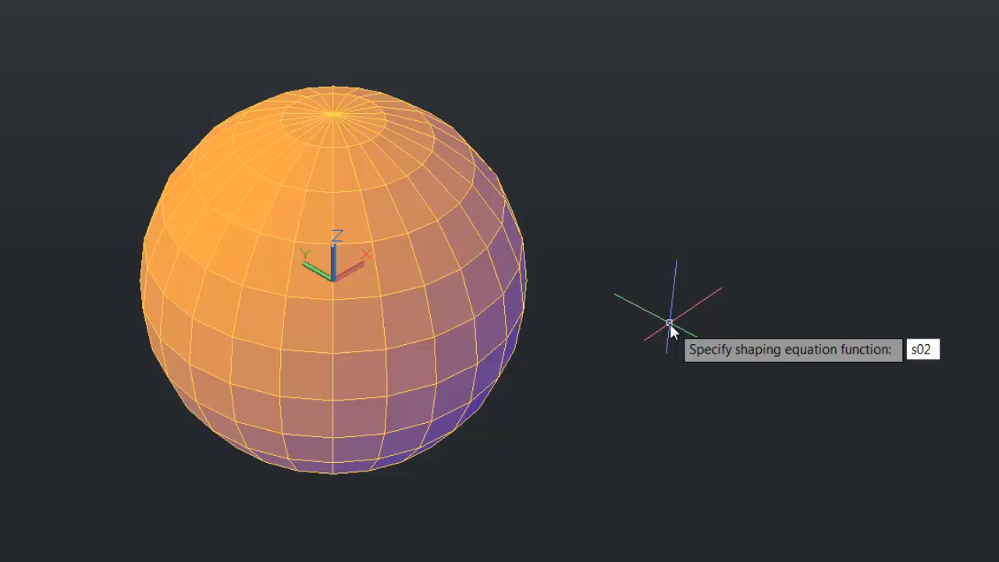
pyautogui.press('Return')
pyautogui.write('10')
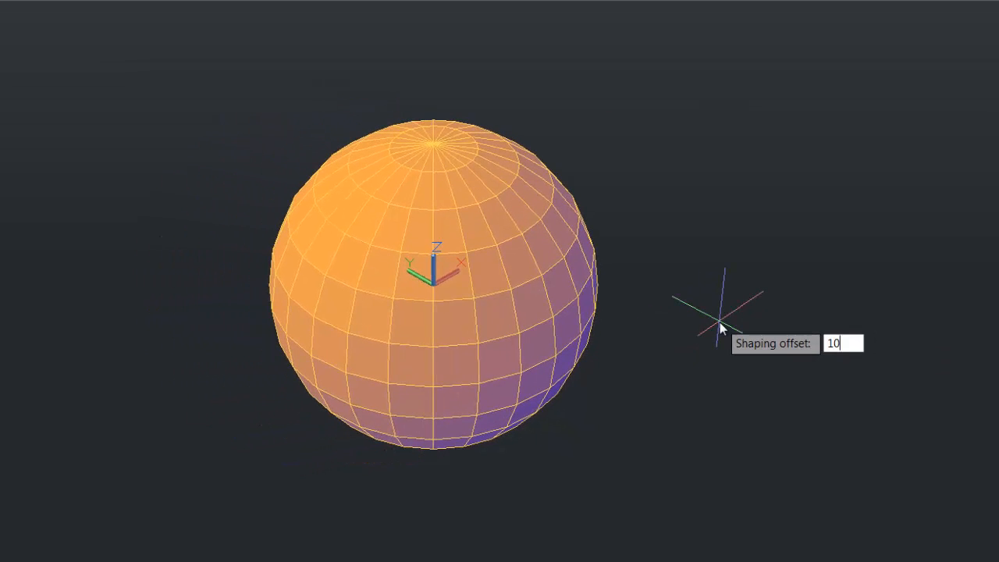
pyautogui.press('Return')
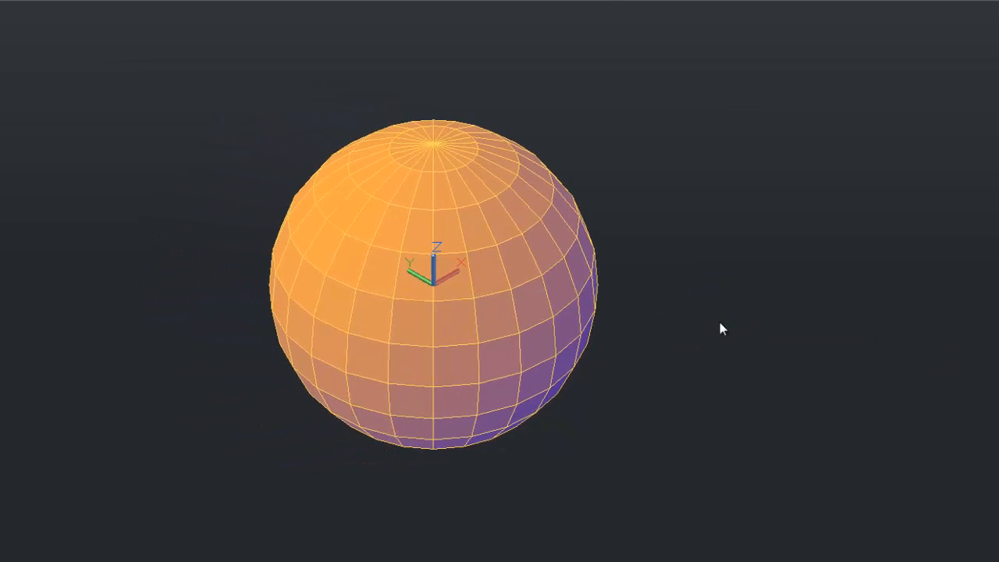
pyautogui.moveTo(709, 311); pyautogui.dragTo(702, 412, button='middle')
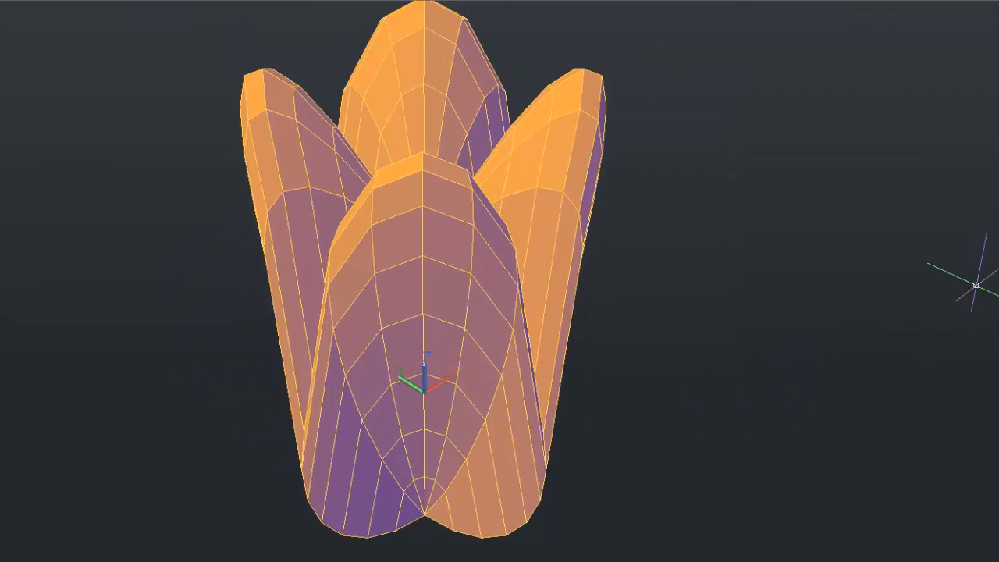
pyautogui.keyDown('shift'); pyautogui.moveTo(982, 234); pyautogui.dragTo(828, 234, button='middle'); pyautogui.keyUp('shift')
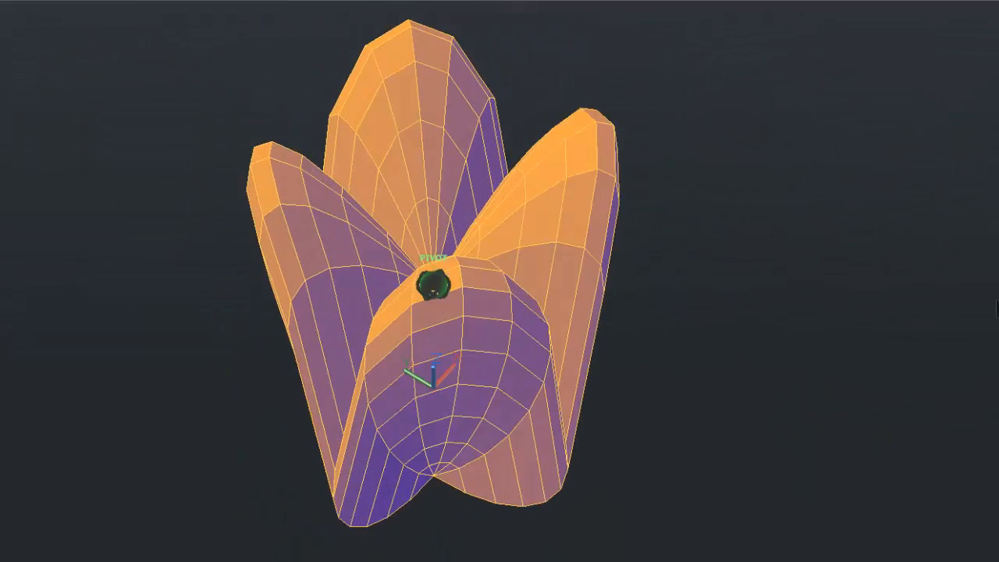
# Set the four-lobed mesh's smoothness to Level 3
pyautogui.click(578, 263)
pyautogui.click(783, 167)
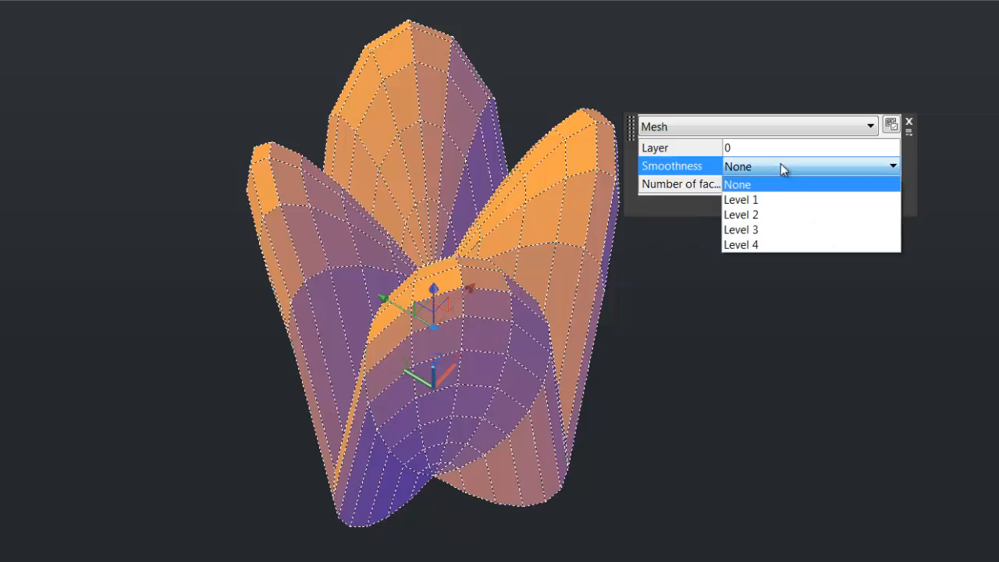
pyautogui.click(772, 229)
pyautogui.press('Escape')
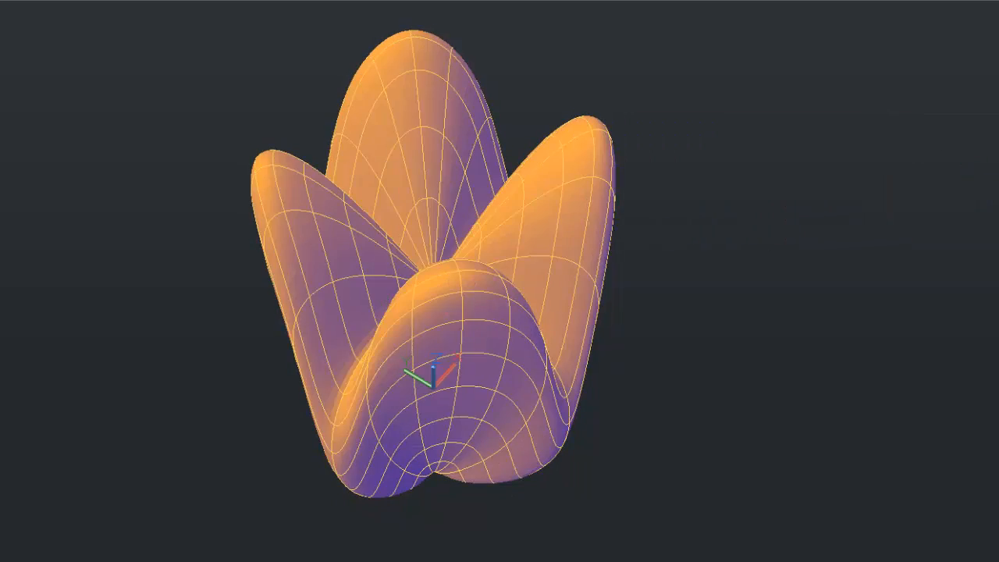
# Run SHAPE-M on the smoothed four-lobed mesh with equation function X05 and a shaping offset of 15
pyautogui.moveTo(947, 200); pyautogui.dragTo(748, 201)
pyautogui.press('Escape')
pyautogui.press('Up')
pyautogui.press('Up')
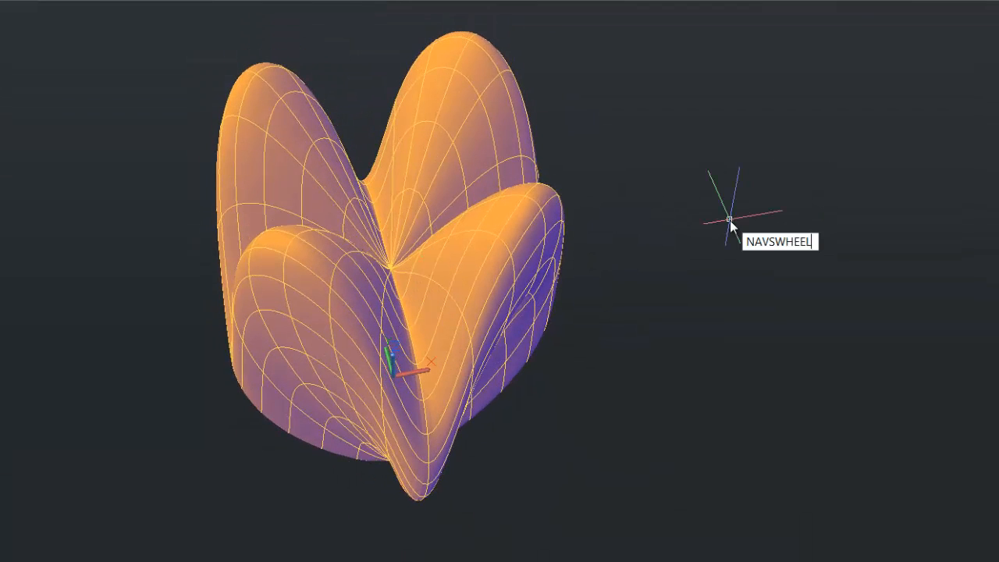
pyautogui.press('Return')
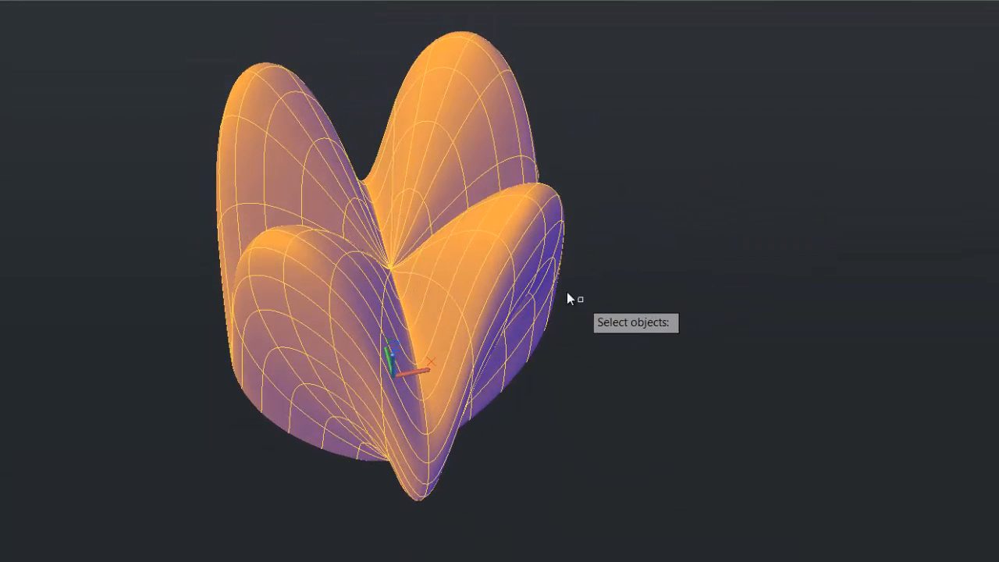
pyautogui.click(535, 277)
pyautogui.click(551, 332)
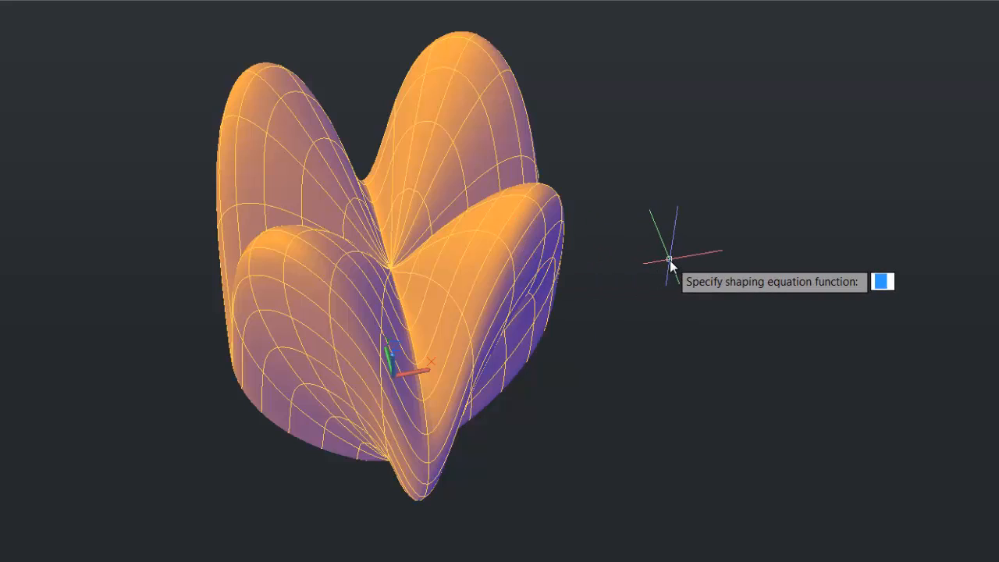
pyautogui.write('x05')
pyautogui.press('Return')
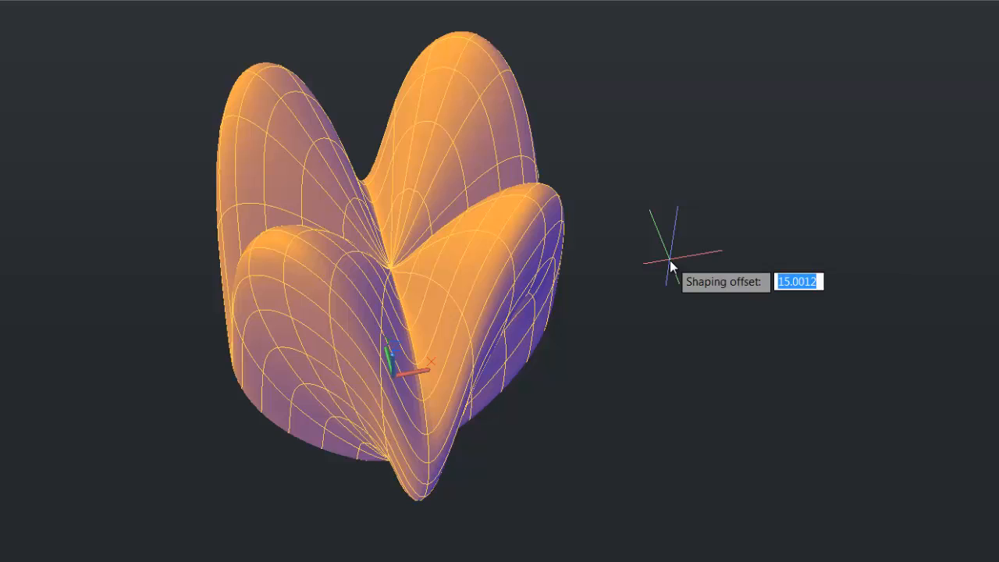
pyautogui.write('15')
pyautogui.press('Return')
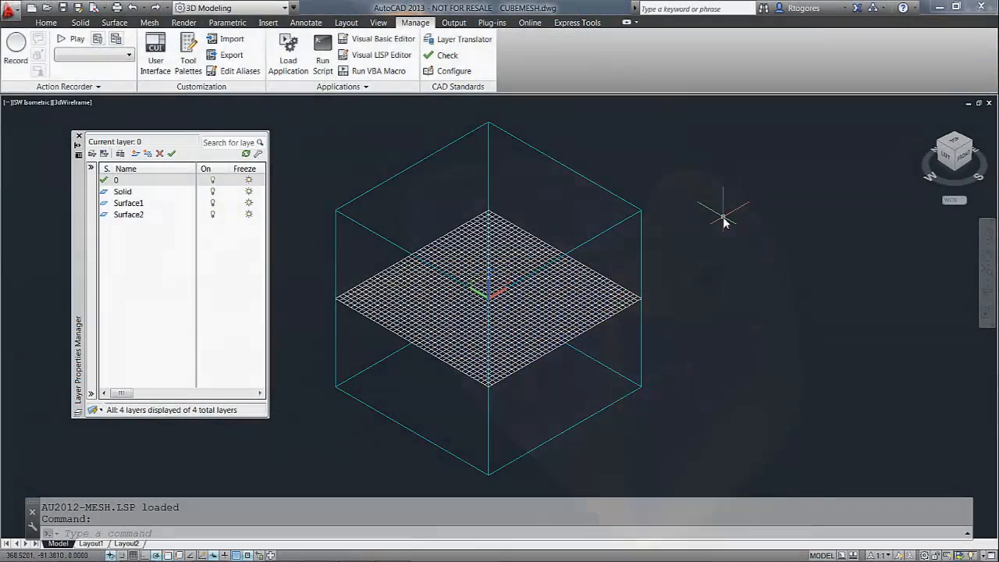
# Run SHAPE-M on the flat mesh inside the cube along the Z axis with equation function S09 and a shaping offset of 30
pyautogui.write('SHAP')
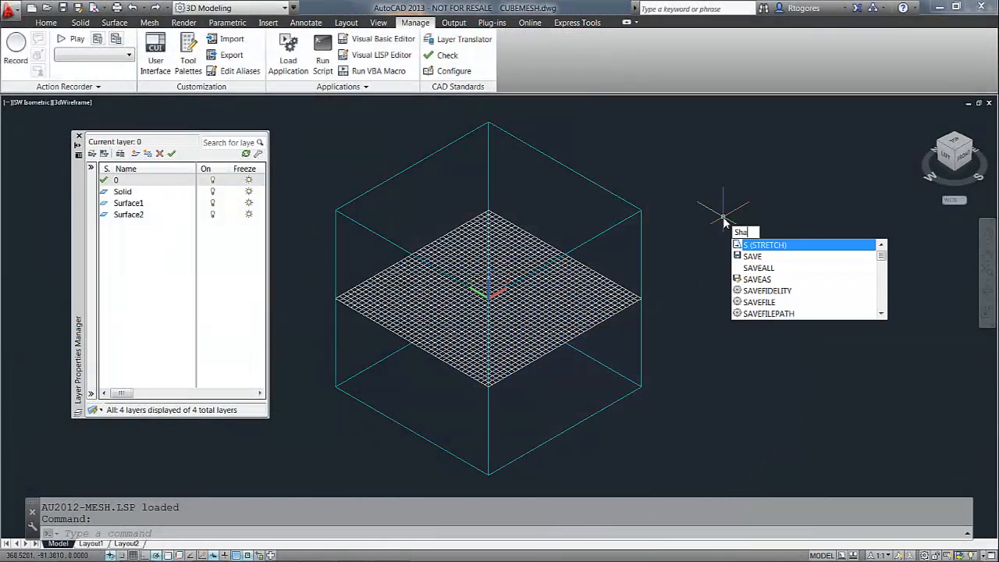
pyautogui.write('E-')
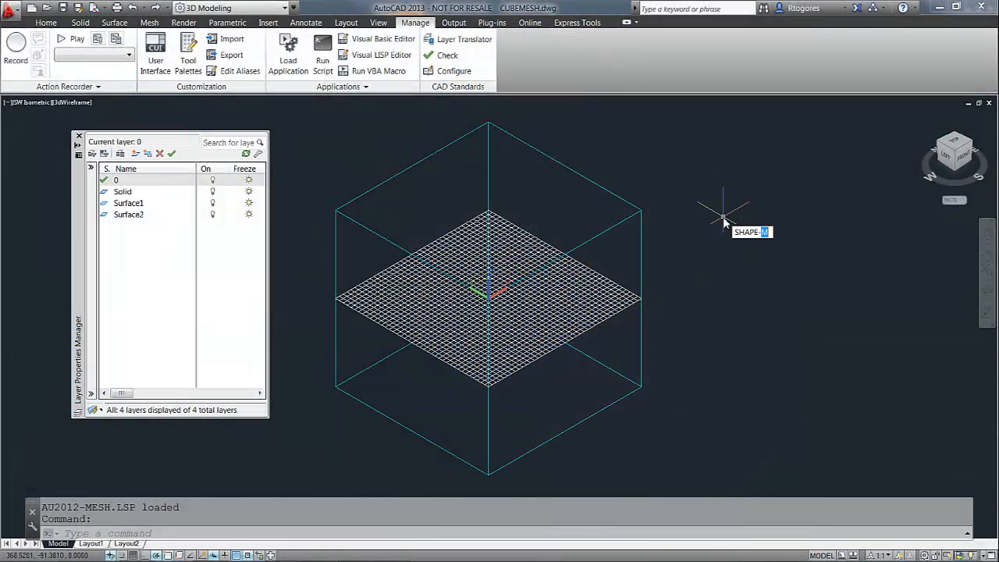
pyautogui.press('Return')
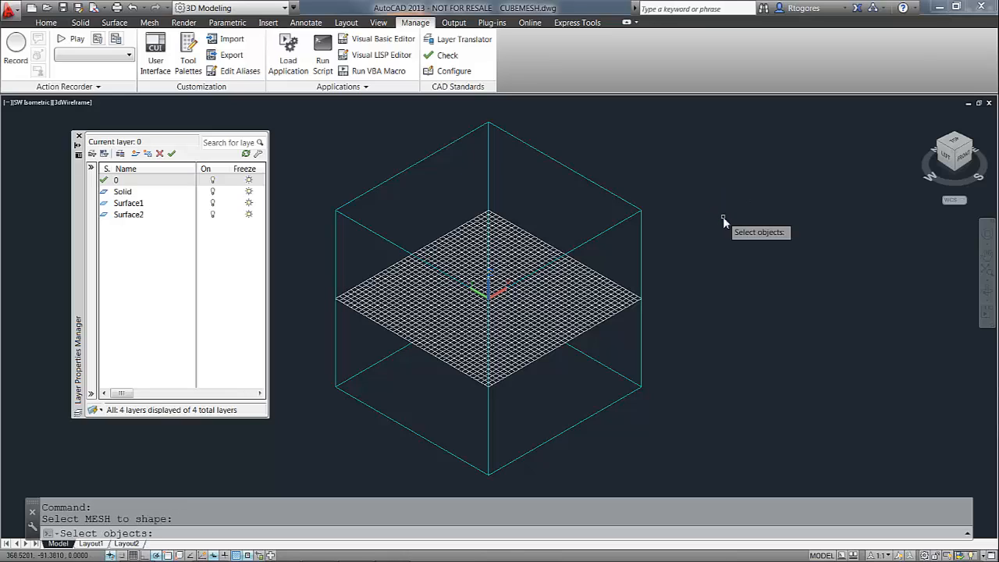
pyautogui.click(601, 301)
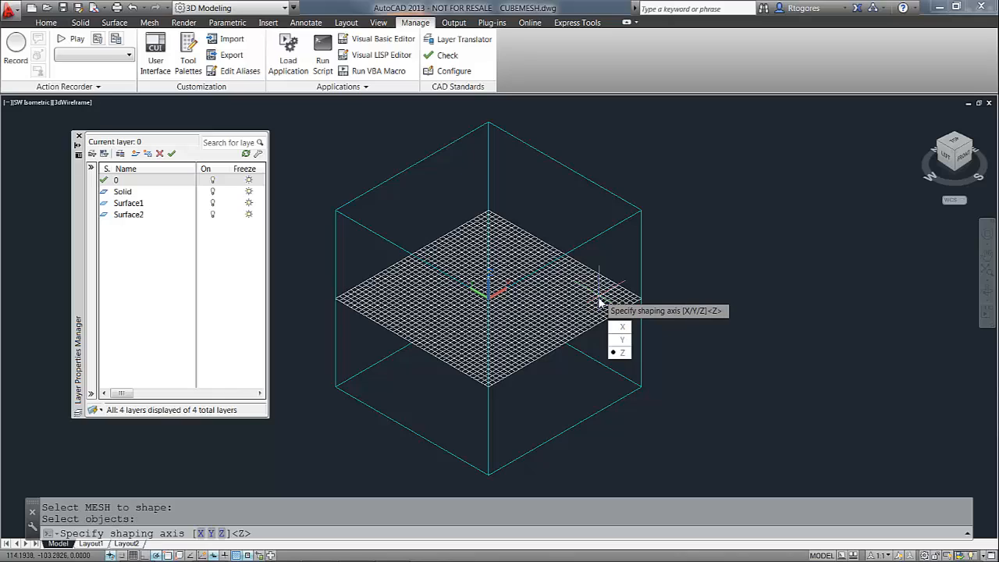
pyautogui.click(621, 356)
pyautogui.write('s')
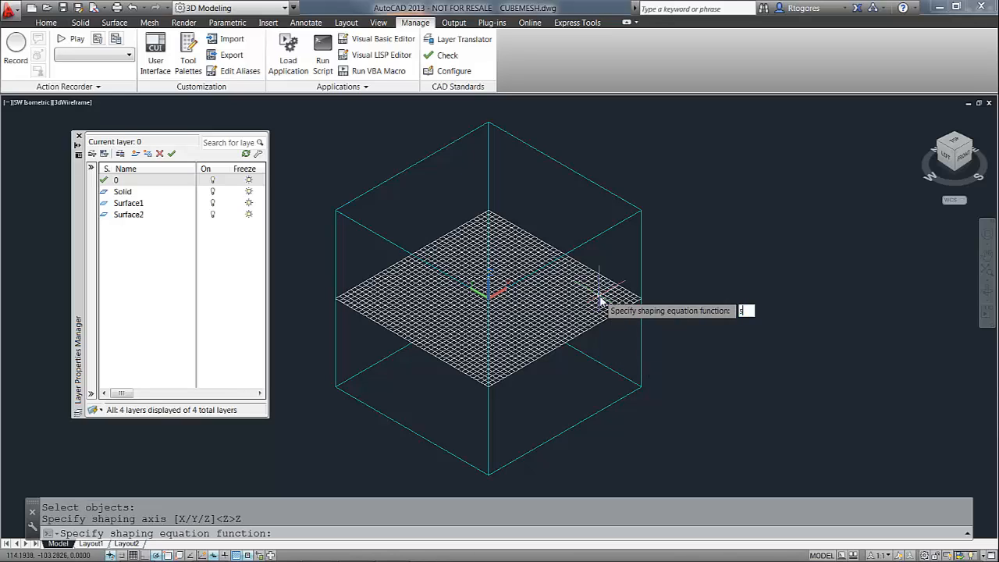
pyautogui.write('09')
pyautogui.press('Return')
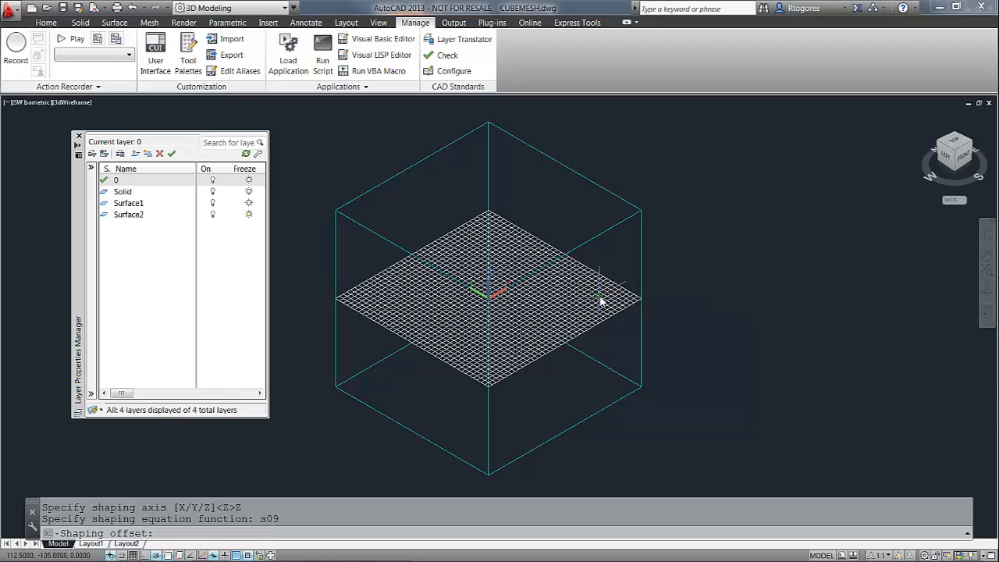
pyautogui.write('30')
pyautogui.press('Return')
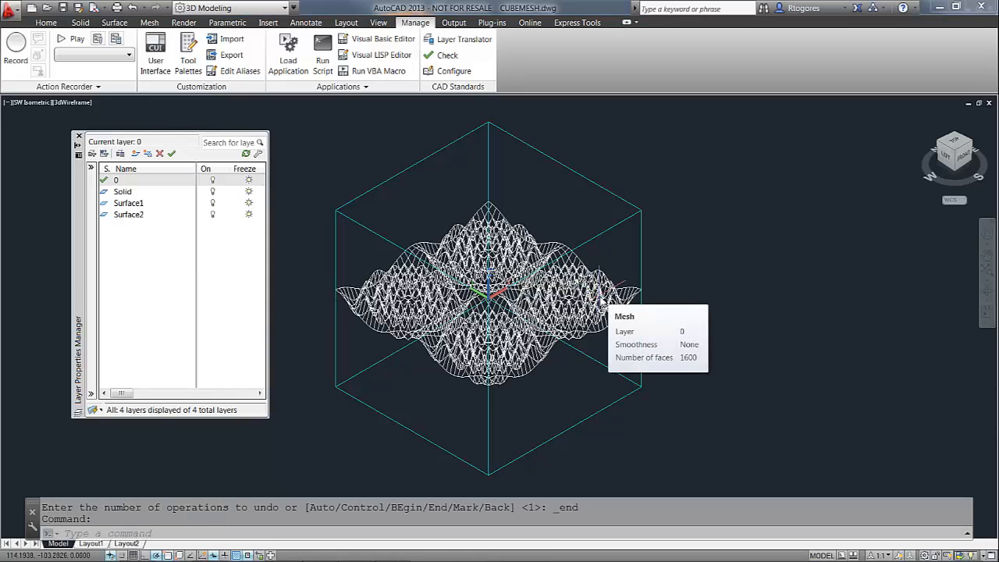
# Mirror the wavy mesh in 3D about the XY plane through 0,0,0, keeping the source mesh
pyautogui.write('MIRR')
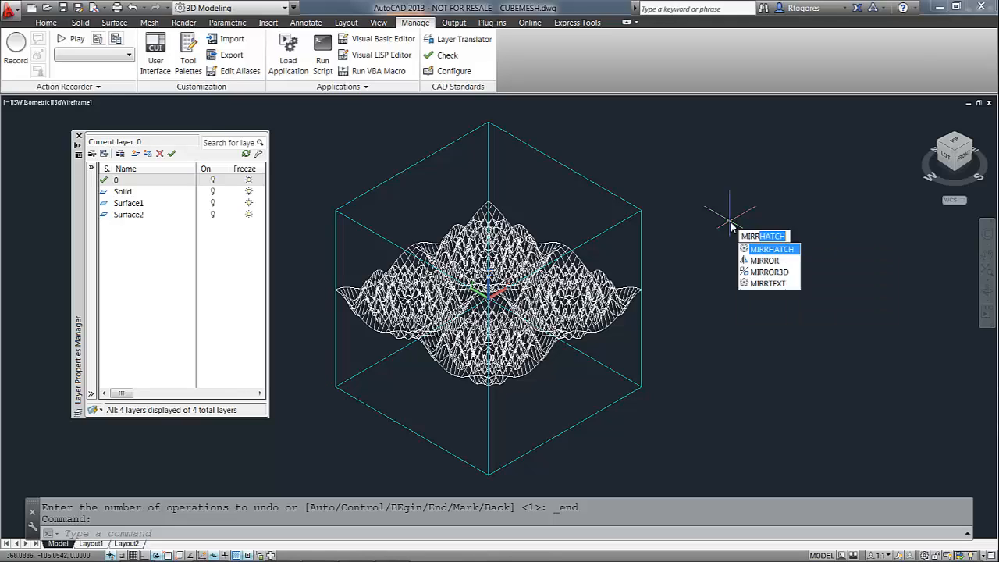
pyautogui.write('or')
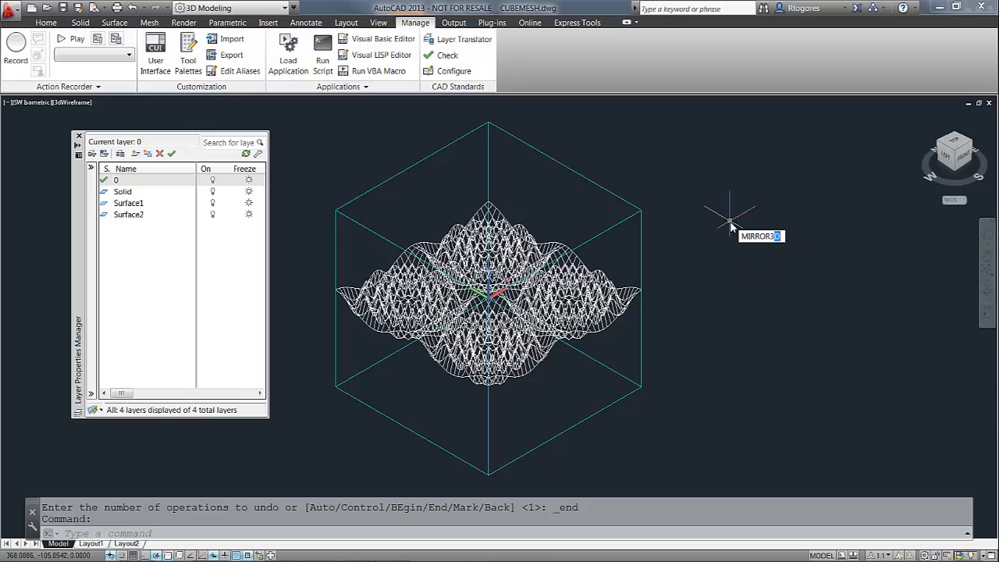
pyautogui.press('Return')
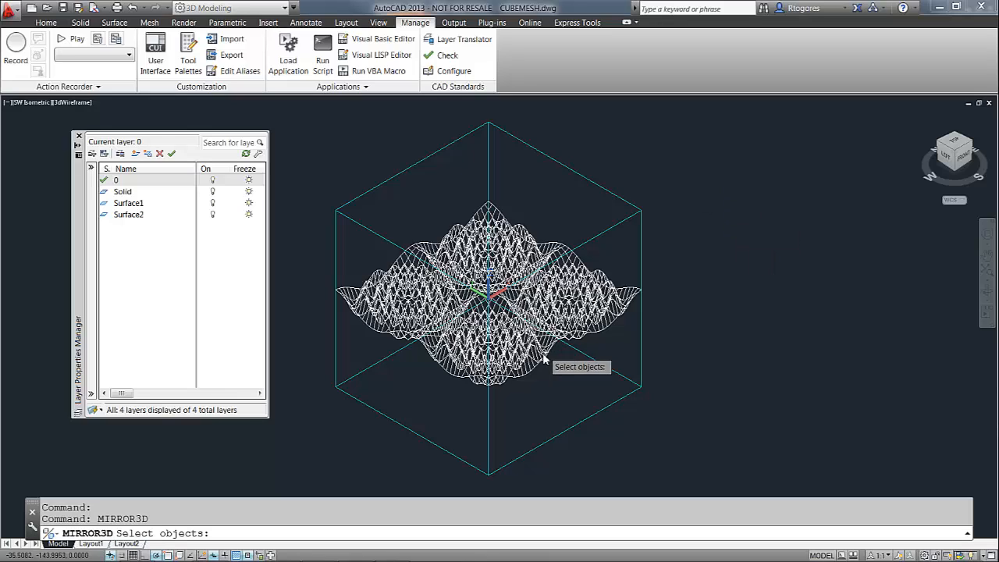
pyautogui.click(563, 321)
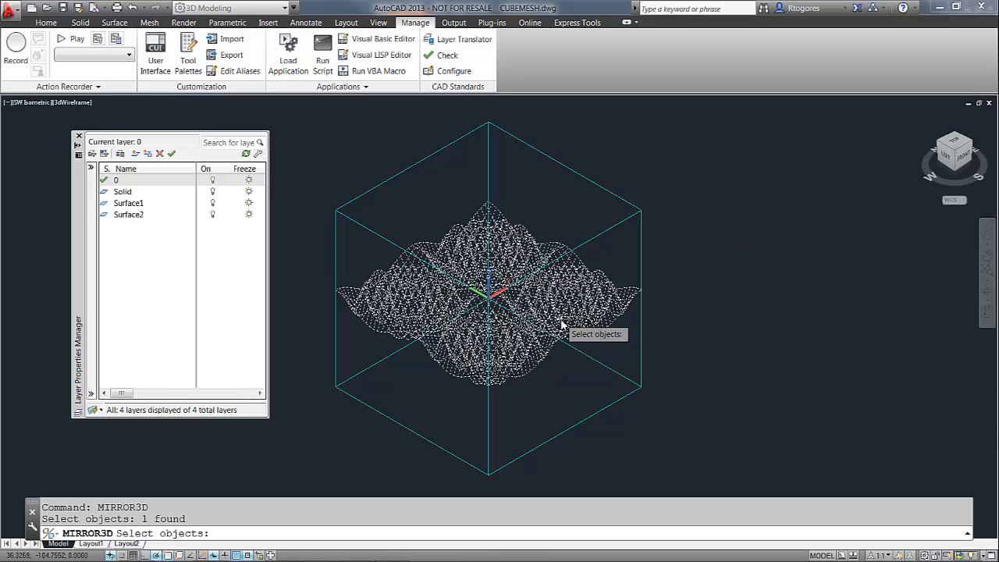
pyautogui.press('Return')
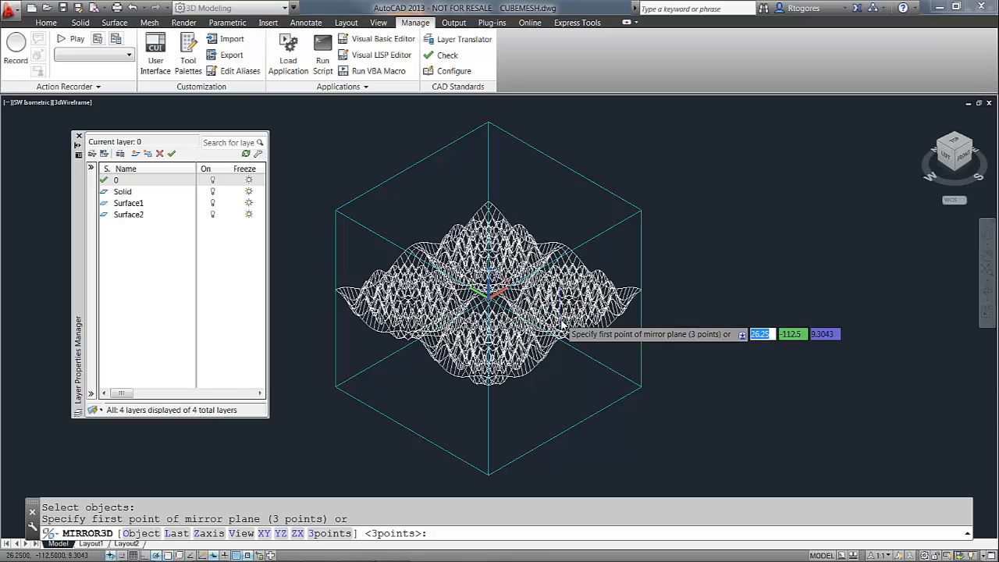
pyautogui.rightClick(686, 290)
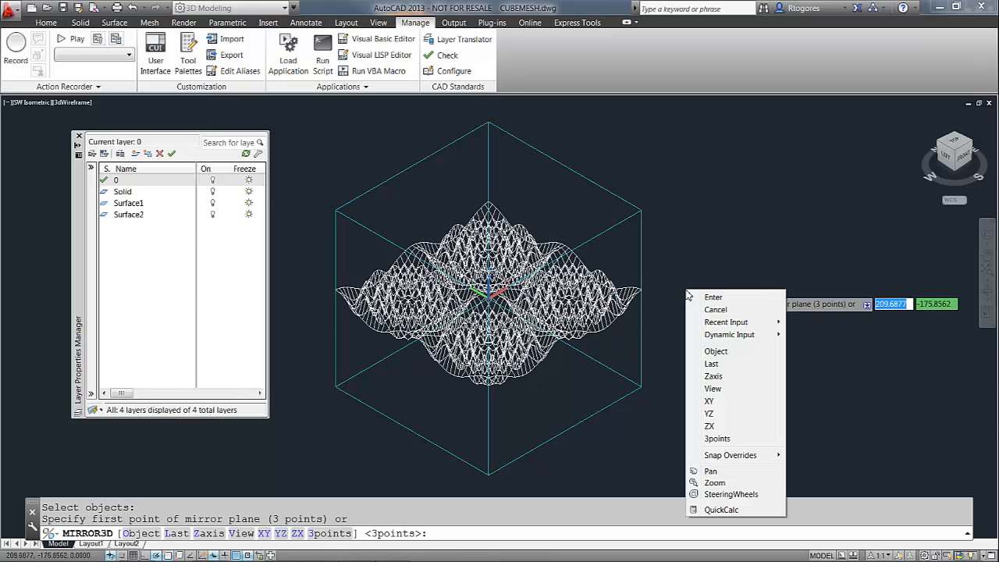
pyautogui.click(709, 401)
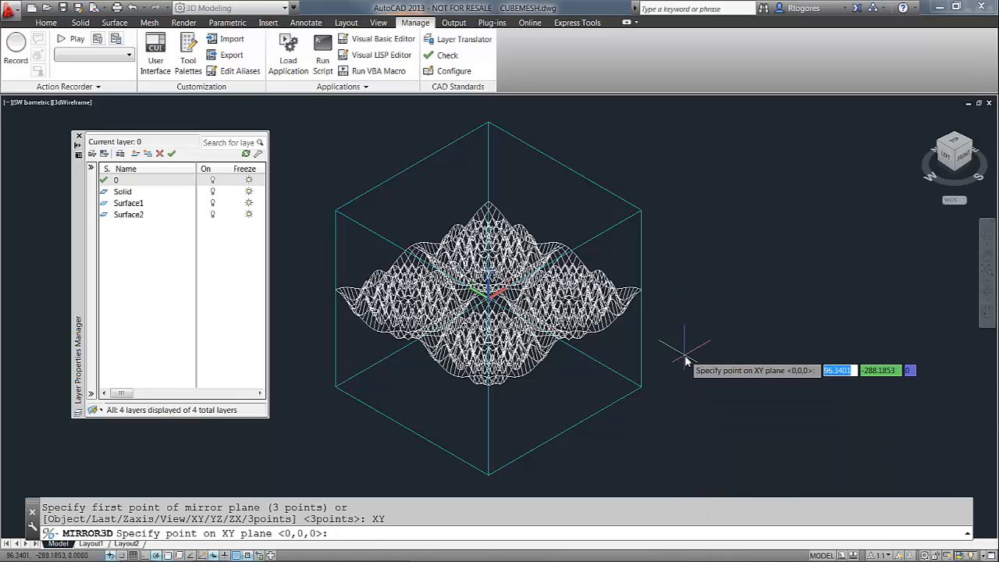
pyautogui.press('Return')
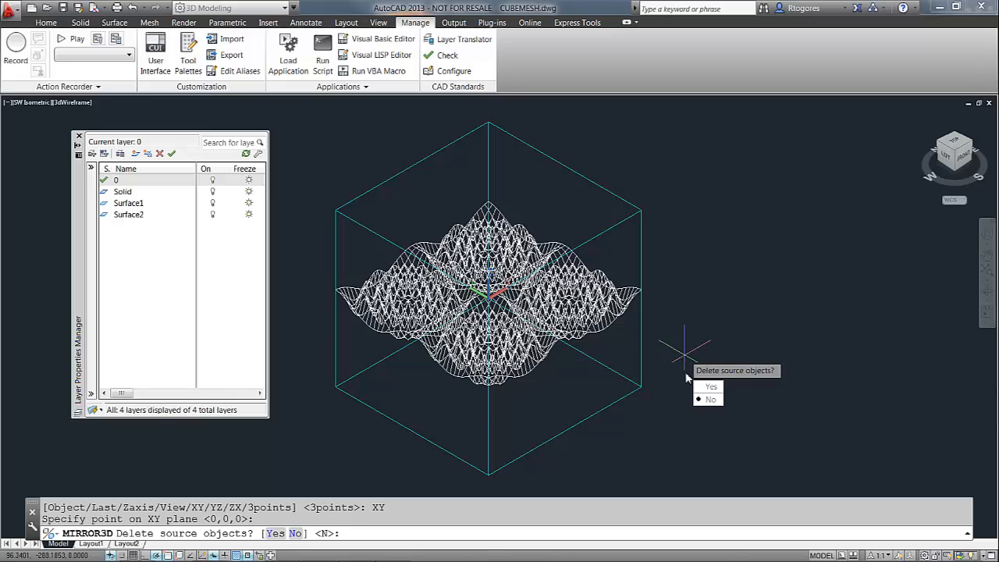
pyautogui.click(709, 398)
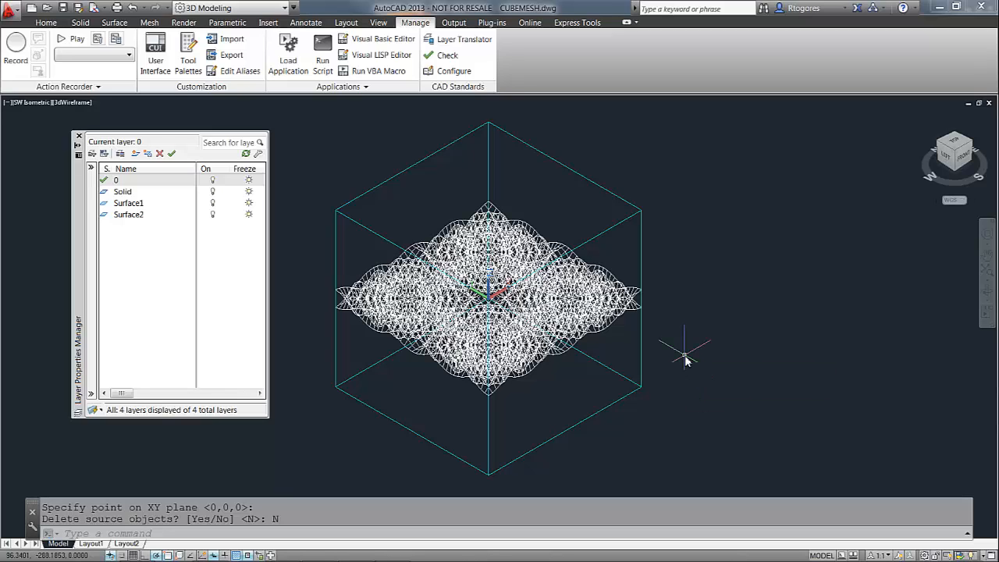
# Assign the original wavy mesh to layer Surface1
pyautogui.click(633, 293)
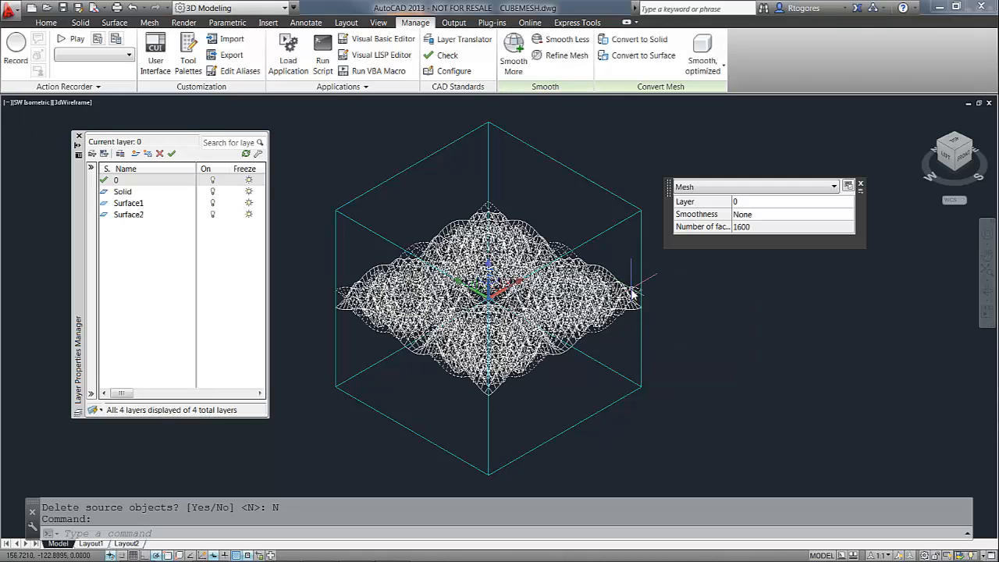
pyautogui.click(778, 204)
pyautogui.click(778, 205)
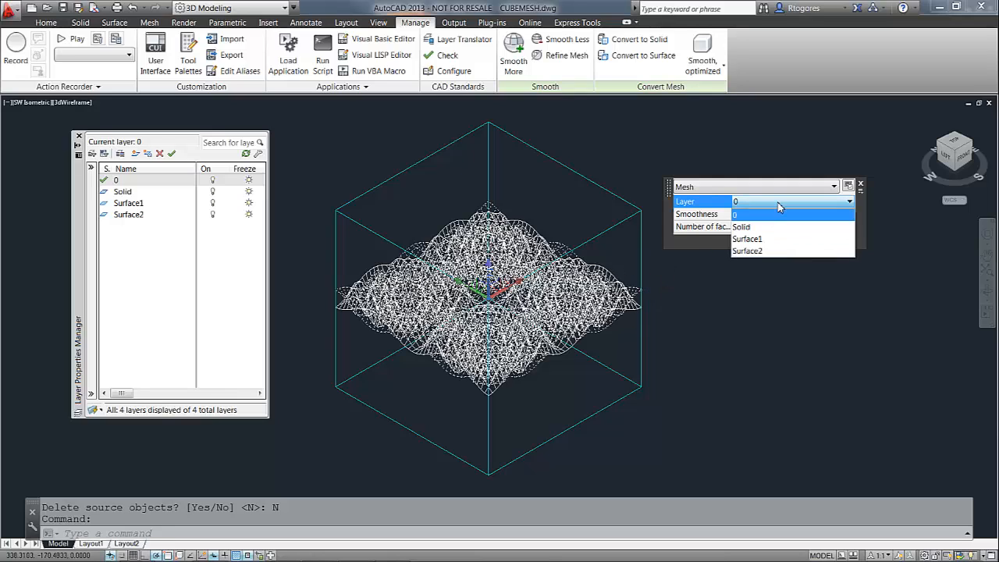
pyautogui.click(763, 243)
pyautogui.press('Escape')
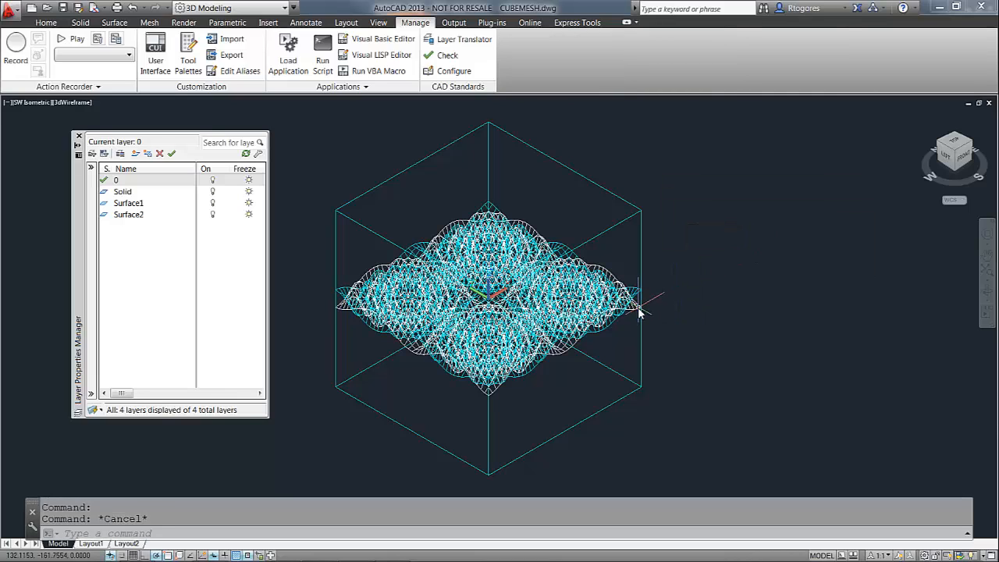
# Assign the mirrored wavy mesh to layer Surface2
pyautogui.click(637, 307)
pyautogui.click(765, 231)
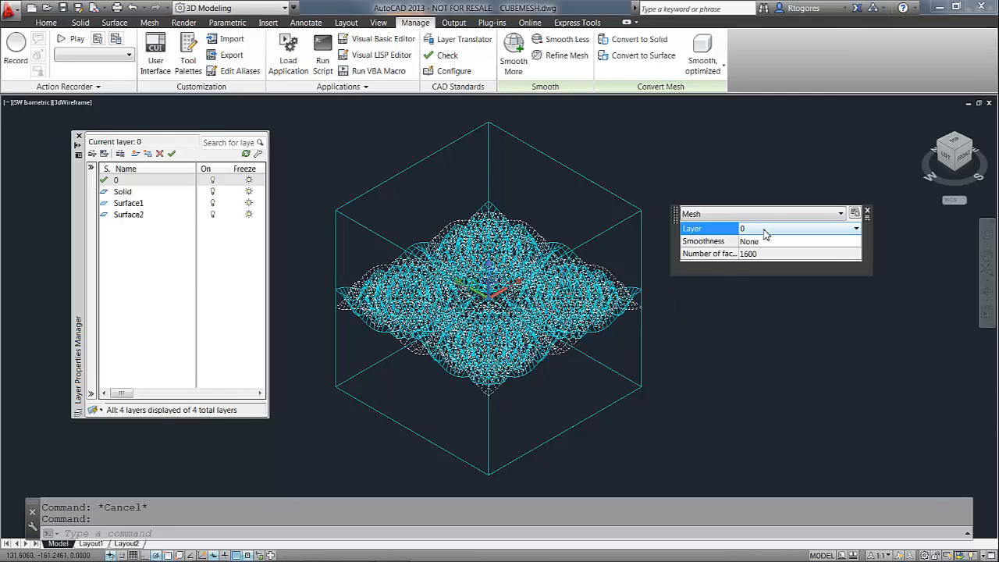
pyautogui.click(765, 229)
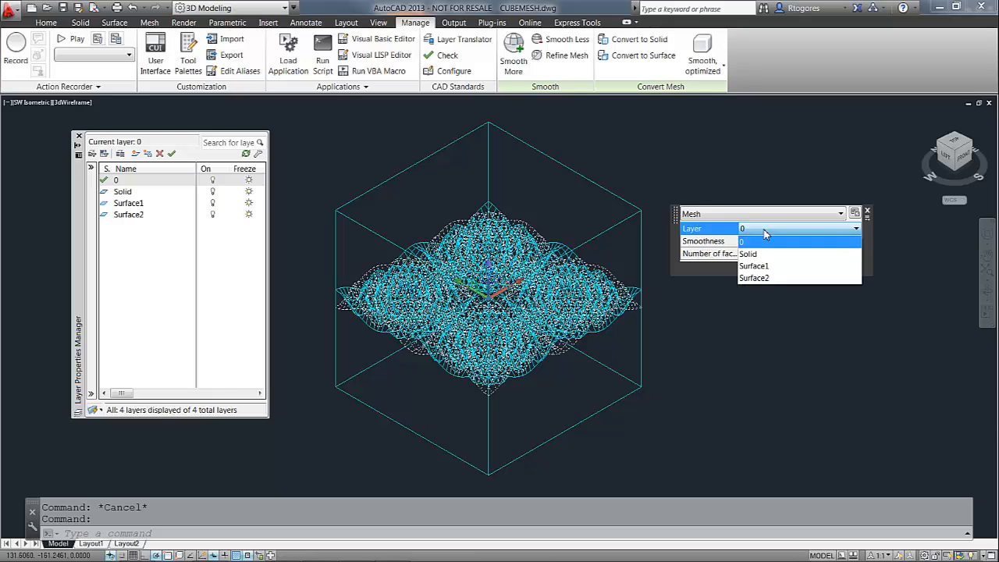
pyautogui.click(755, 278)
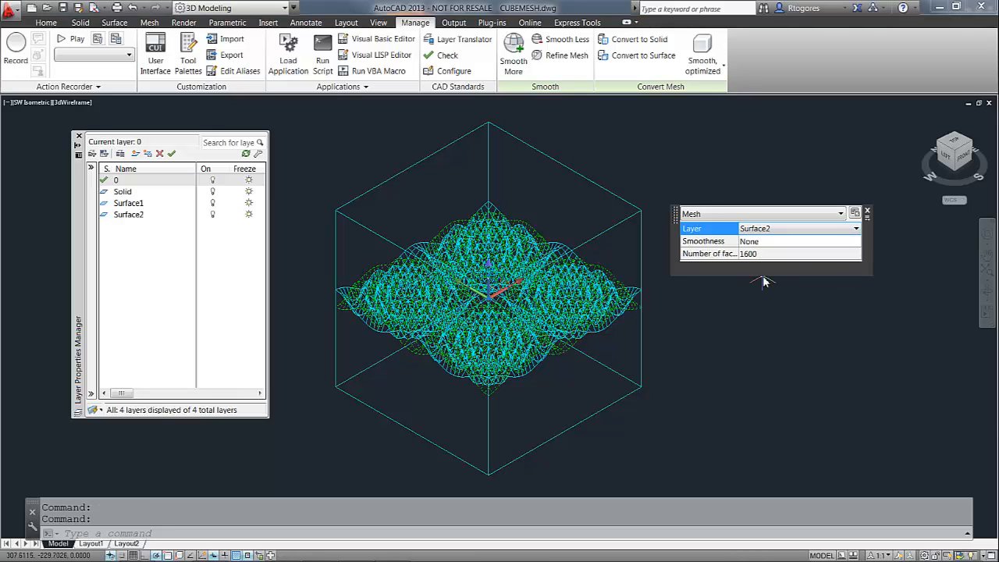
# Run SHAPE-M on the Surface1 wavy mesh along the Z axis with equation function s04 and a shaping offset of 100
pyautogui.press('Escape')
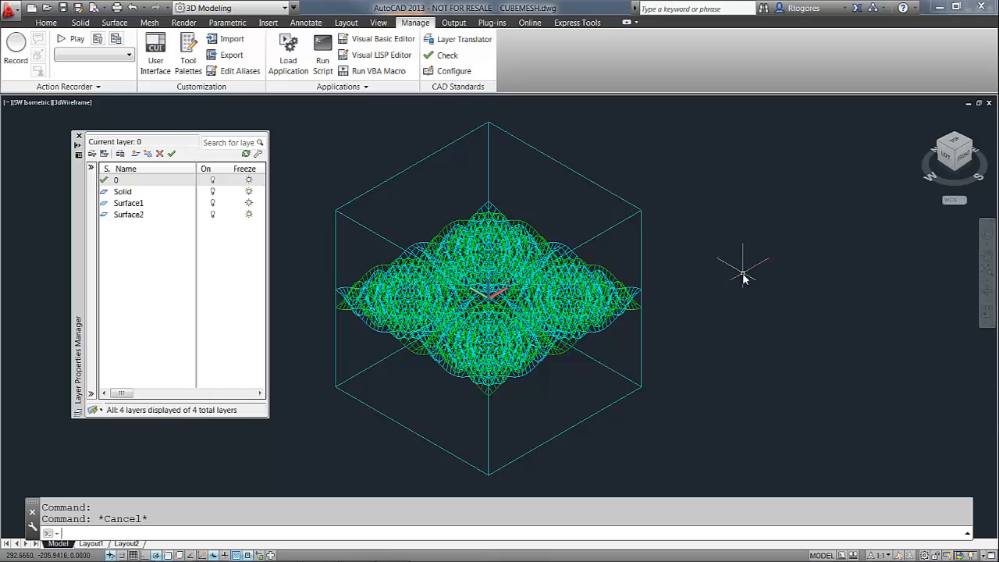
pyautogui.write('SHAPE-M')
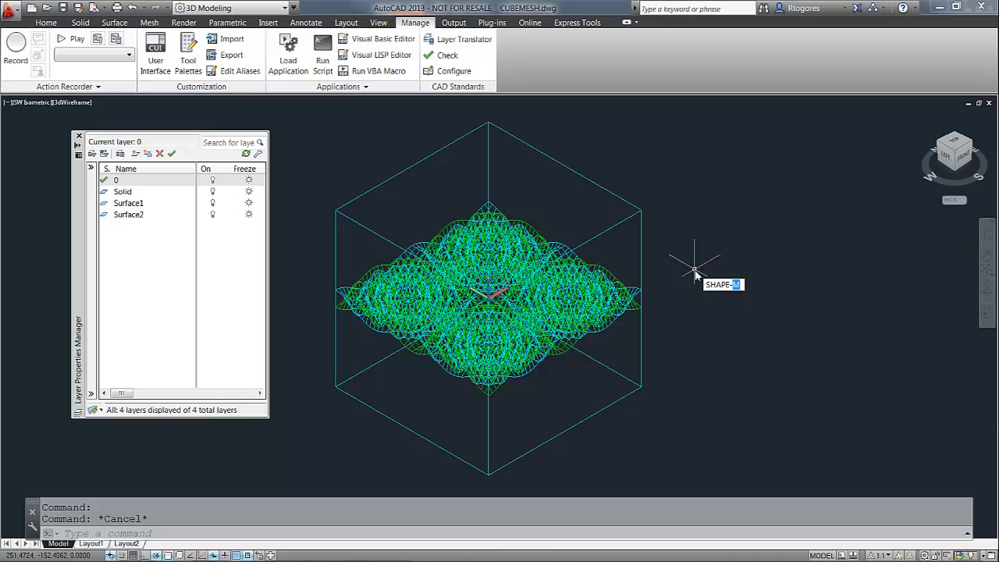
pyautogui.press('Return')
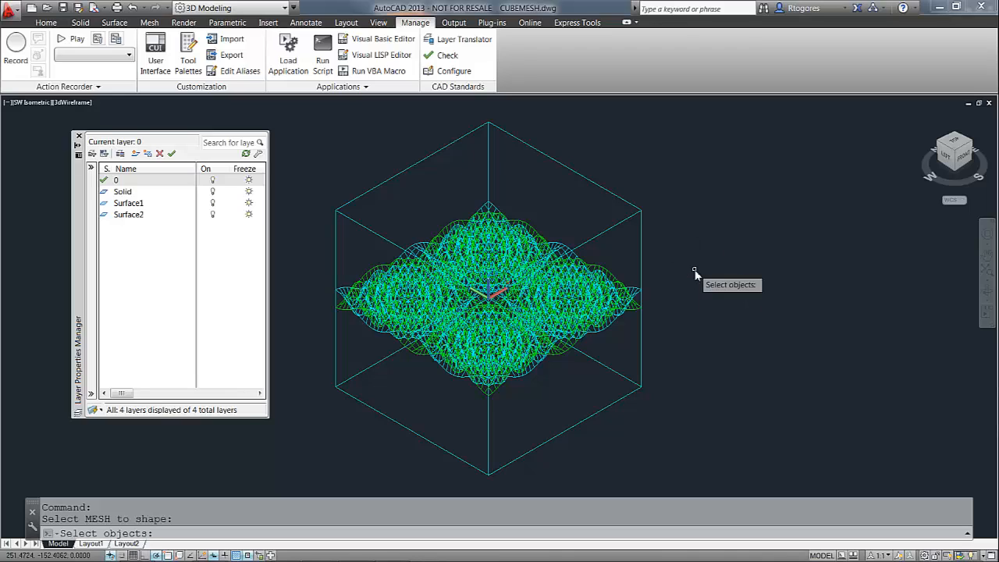
pyautogui.click(636, 293)
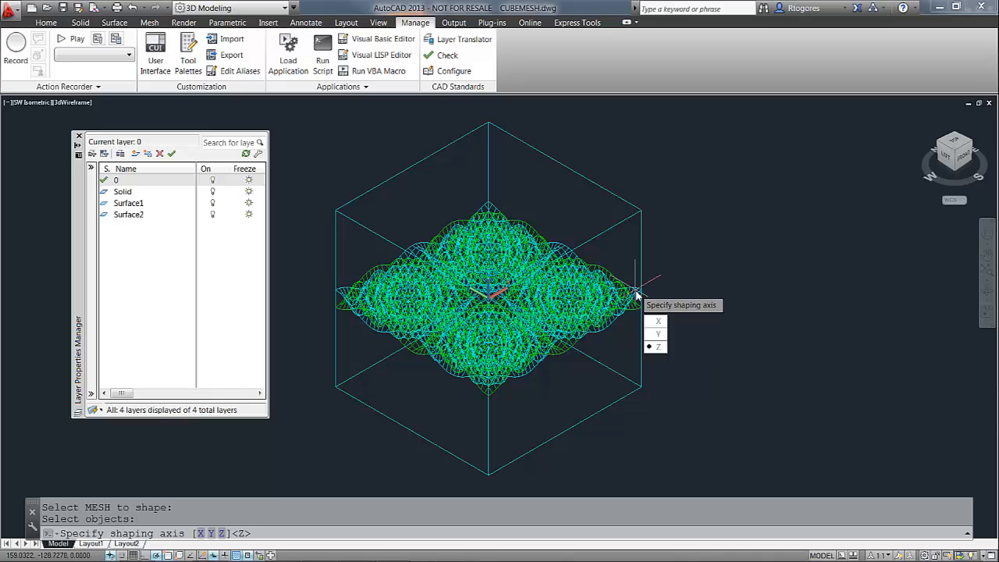
pyautogui.click(658, 349)
pyautogui.write('s04')
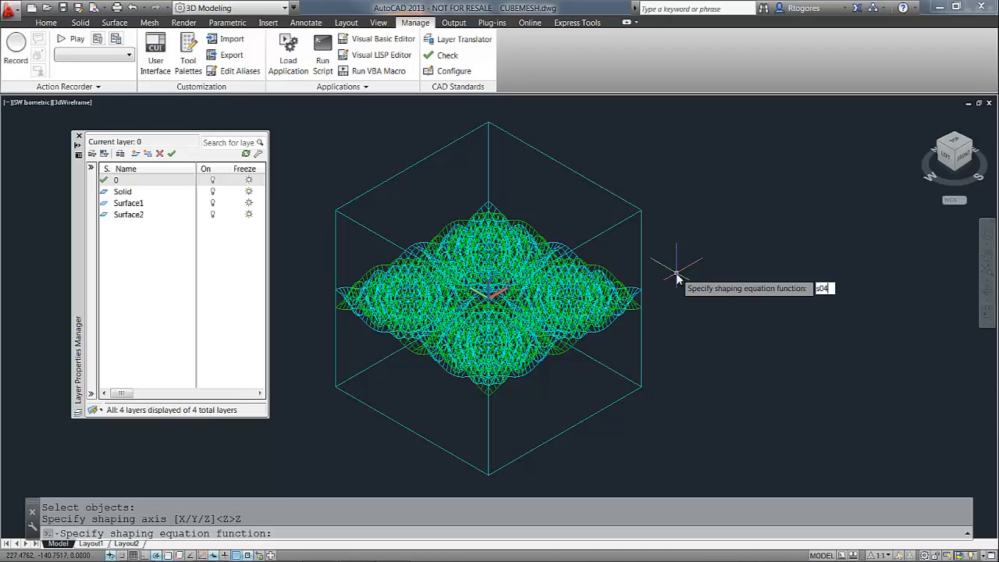
pyautogui.press('Return')
pyautogui.write('10')
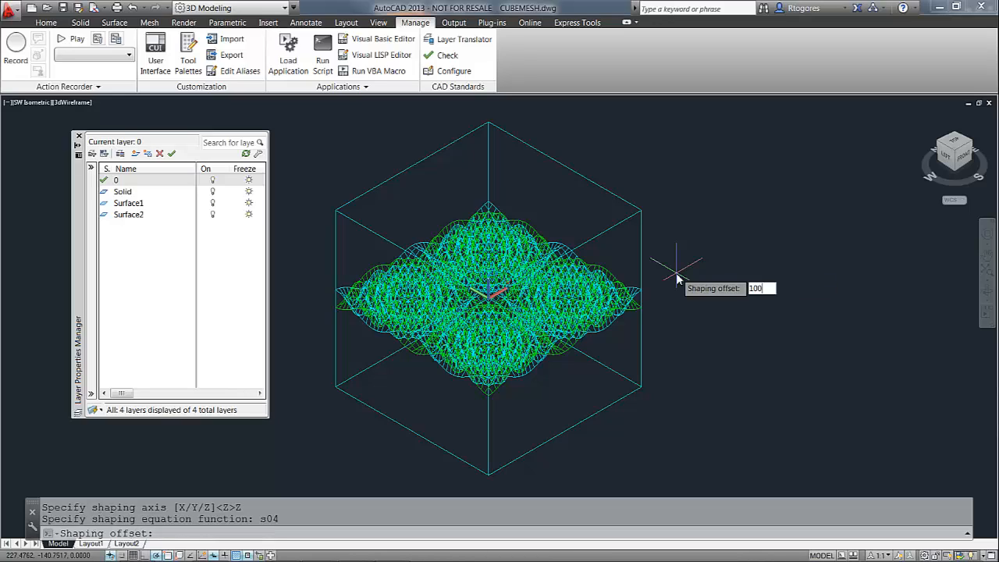
pyautogui.write('0')
pyautogui.press('Return')
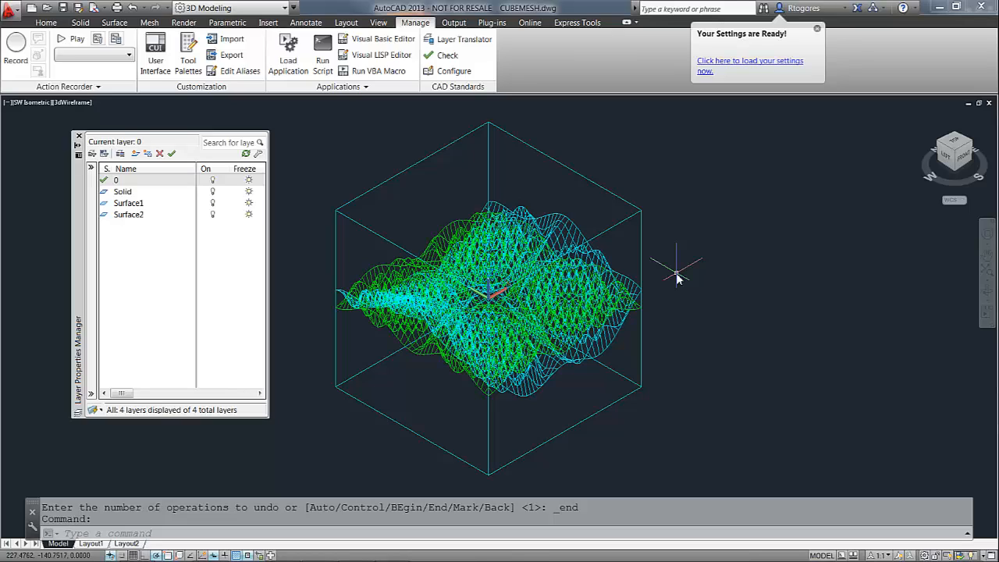
# Run SHAPE-M on the Surface2 wavy mesh along the Z axis with equation function s04 and a shaping offset of 100
pyautogui.write('SHAPE-M')
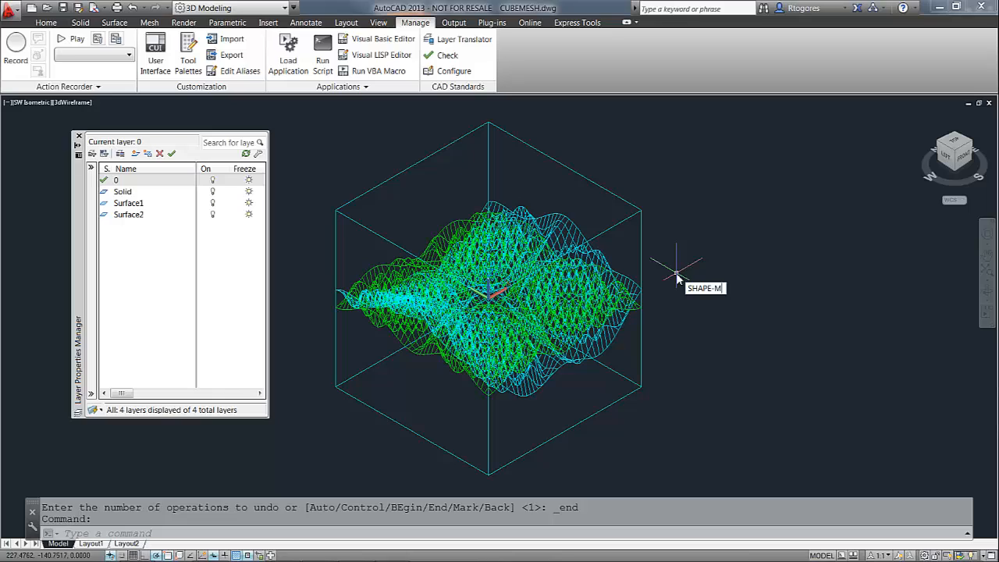
pyautogui.press('Return')
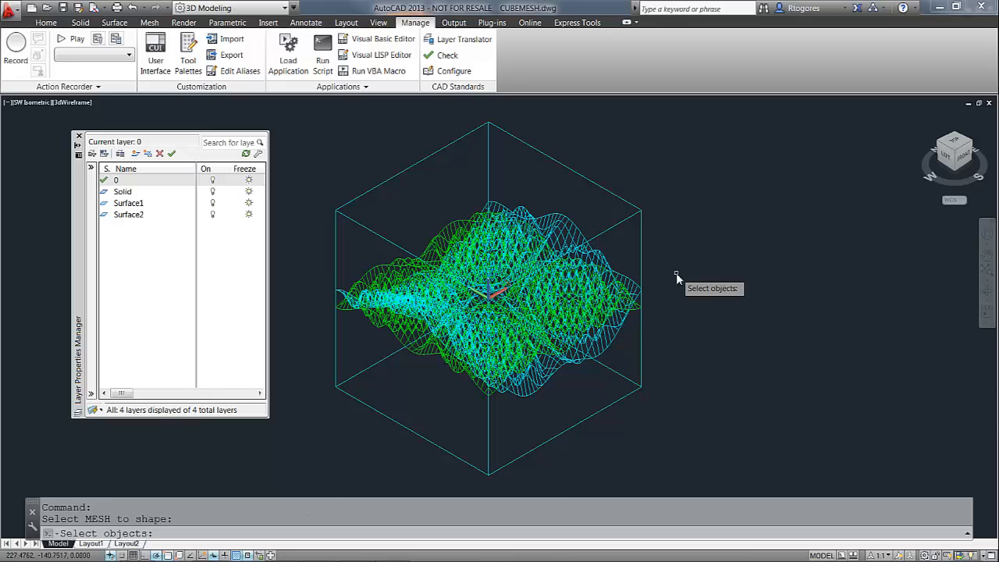
pyautogui.click(389, 332)
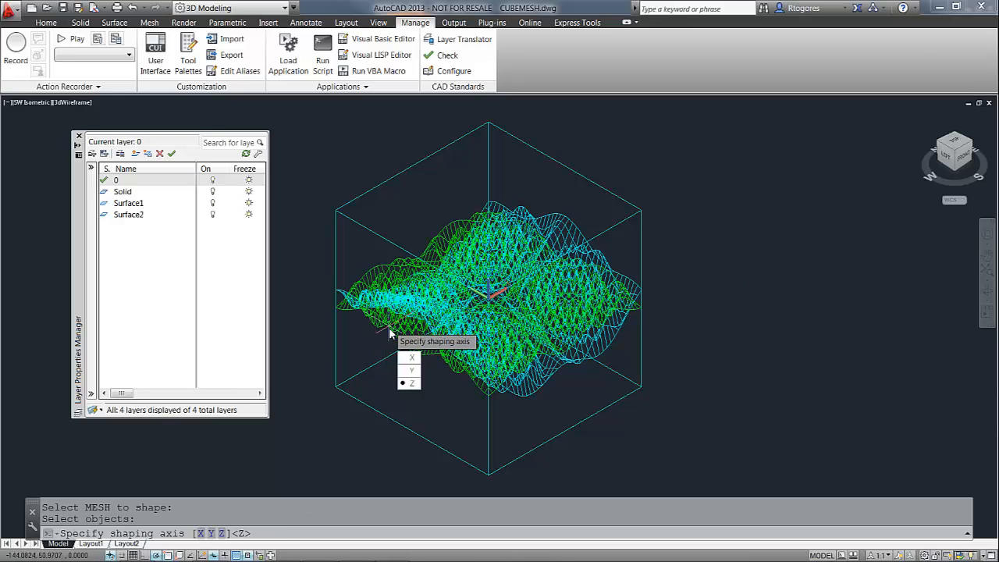
pyautogui.click(408, 384)
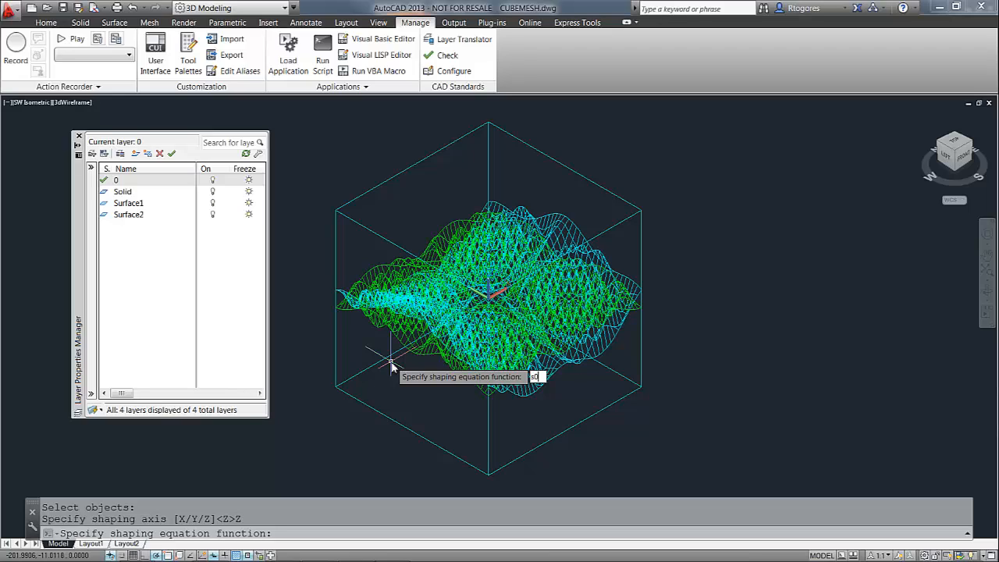
pyautogui.write('4')
pyautogui.press('Return')
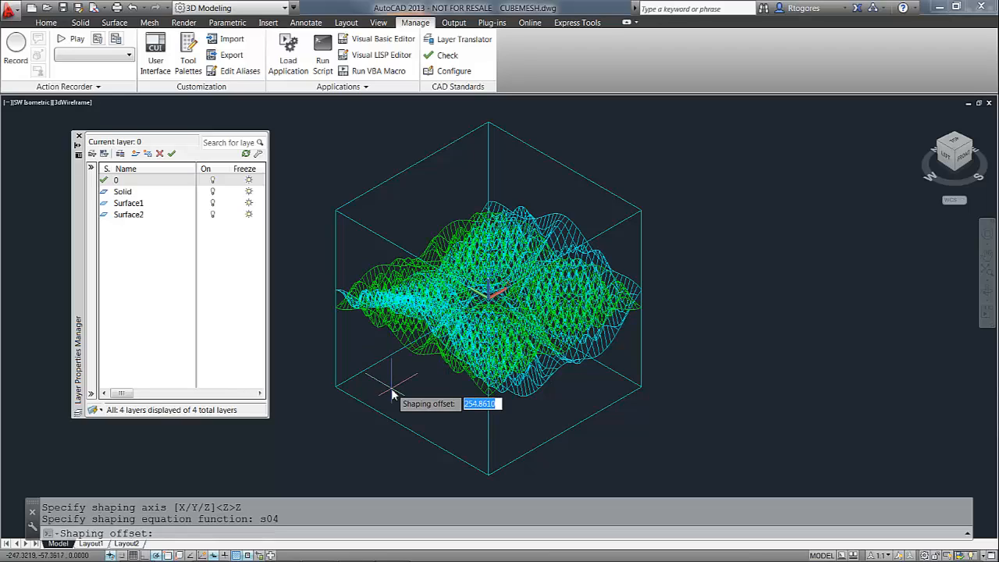
pyautogui.write('100')
pyautogui.press('Return')
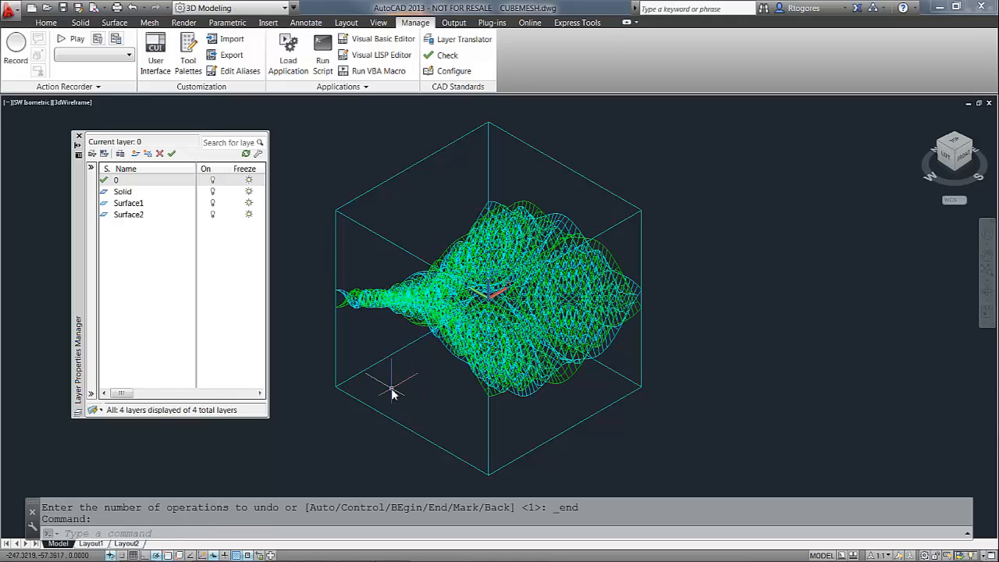
# Turn off layer Surface1 and convert the wavy mesh on layer Surface2 to a surface with CONVTOSURFACE
pyautogui.click(212, 203)
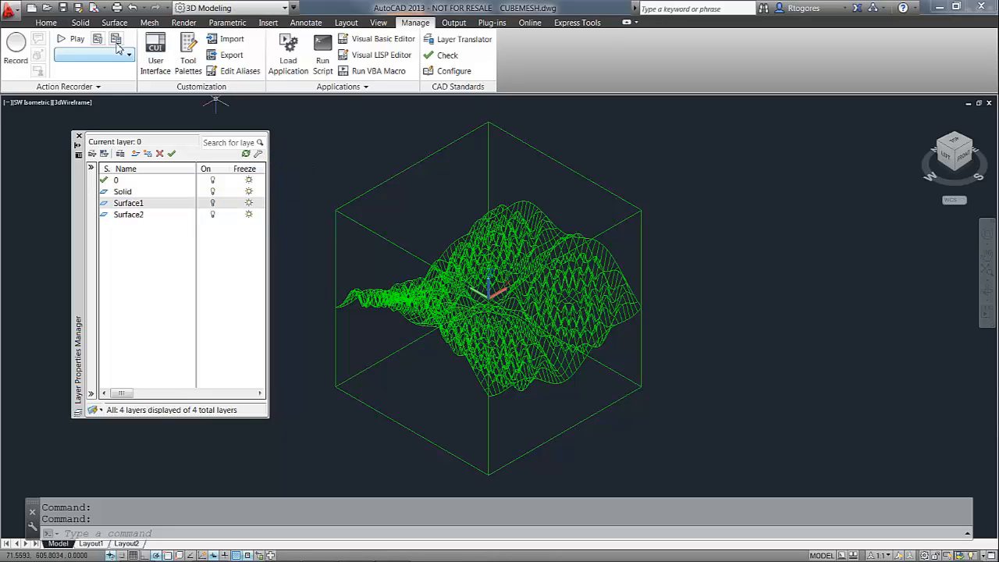
pyautogui.click(81, 24)
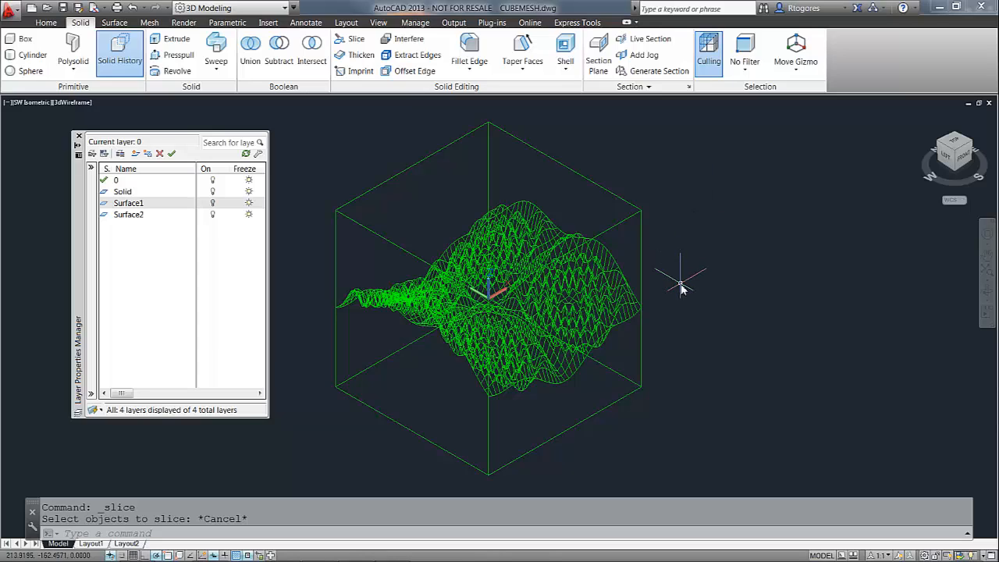
pyautogui.write('CONV')
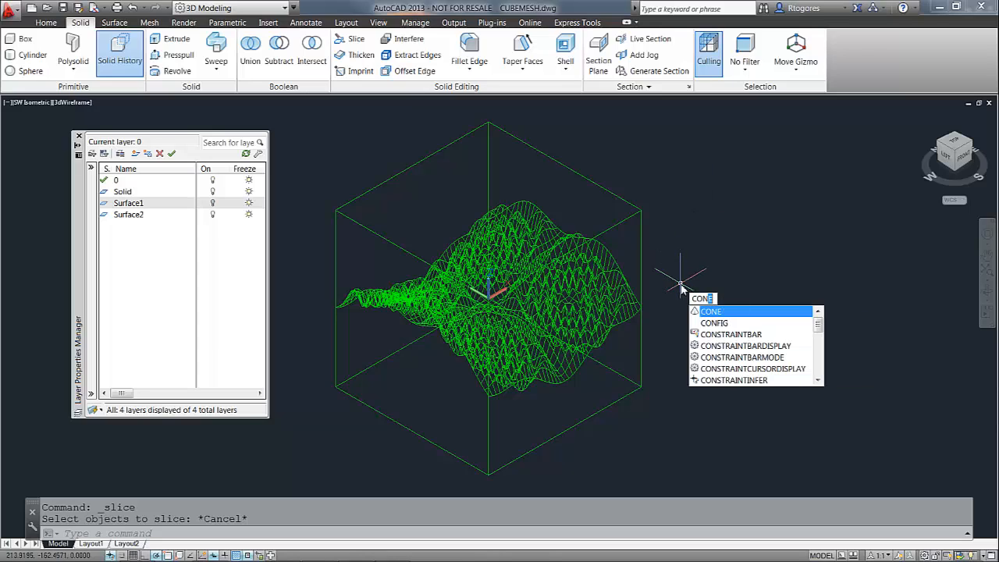
pyautogui.write('TOSUR')
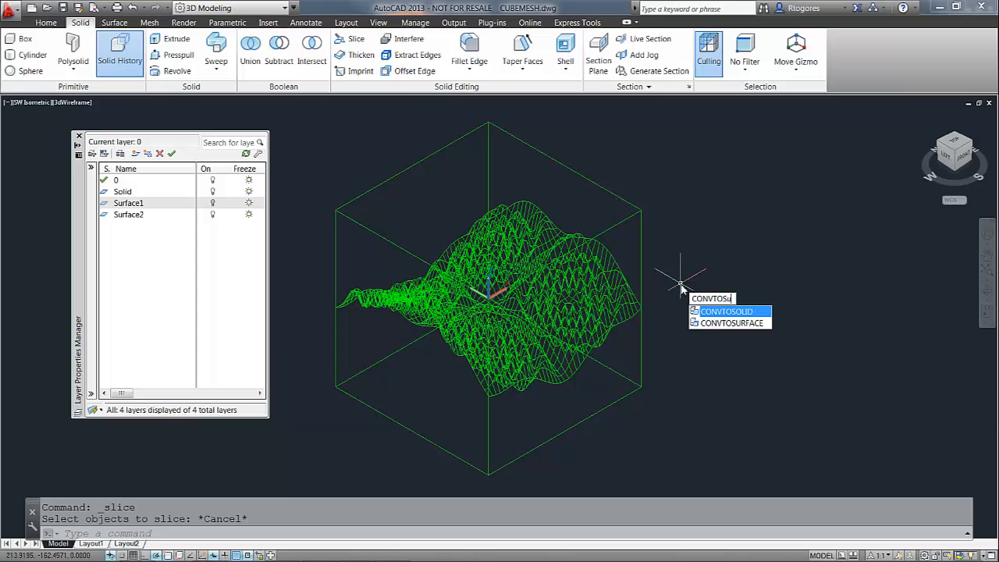
pyautogui.write('FACE')
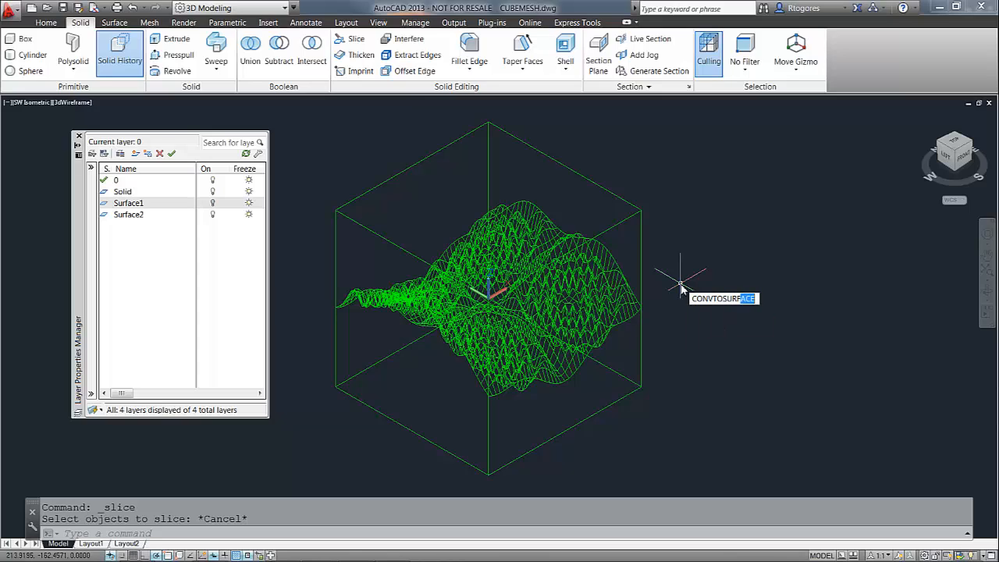
pyautogui.press('Return')
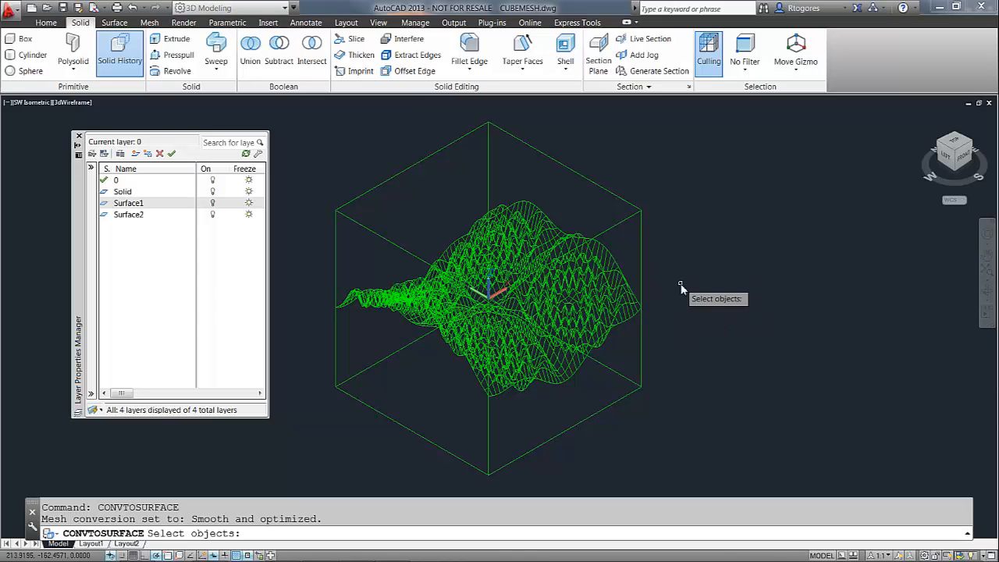
pyautogui.click(629, 296)
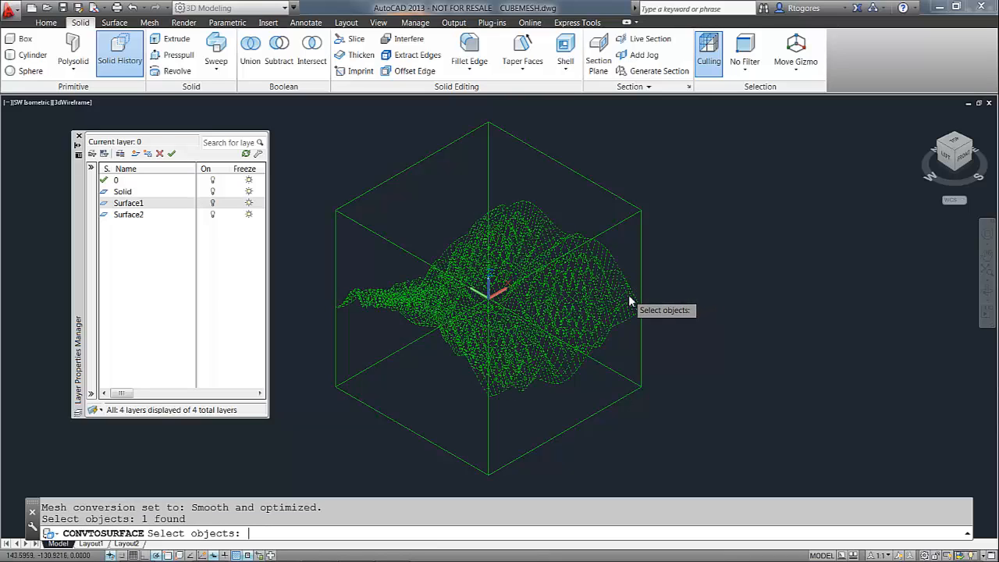
pyautogui.press('Return')
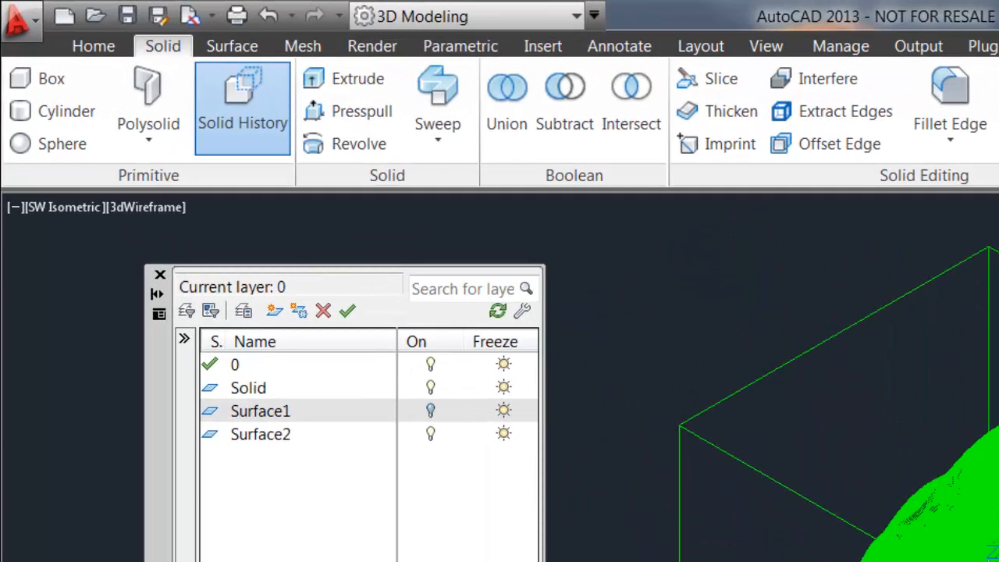
# Slice the cube on layer Surface2 with the wavy surface as the cutting surface, keeping the upper part
pyautogui.click(722, 81)
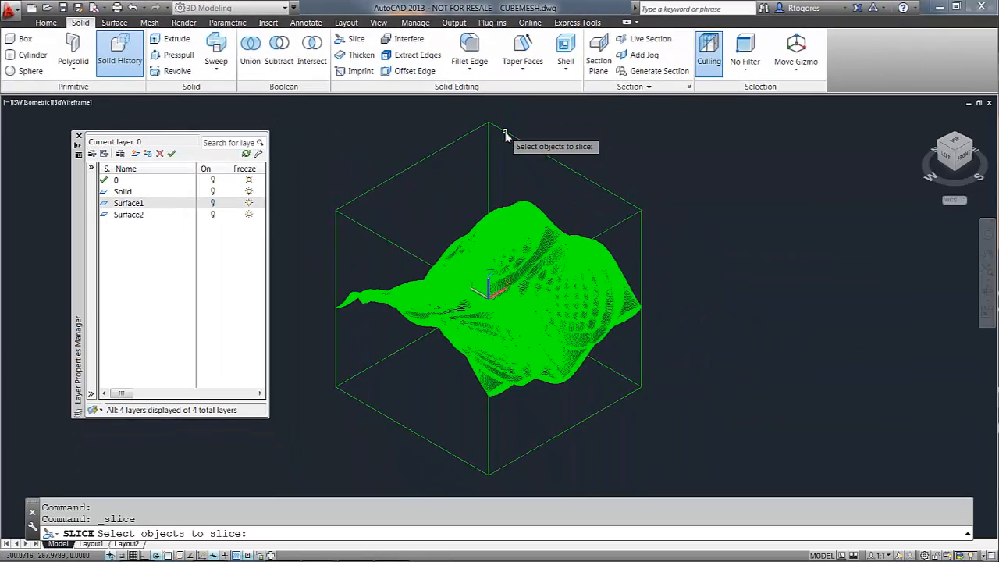
pyautogui.click(505, 134)
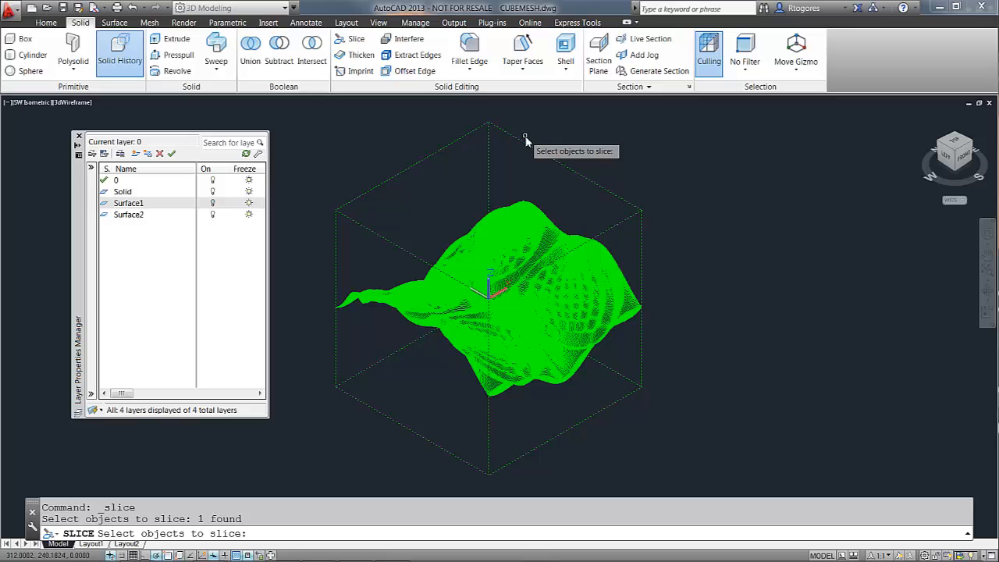
pyautogui.rightClick(529, 146)
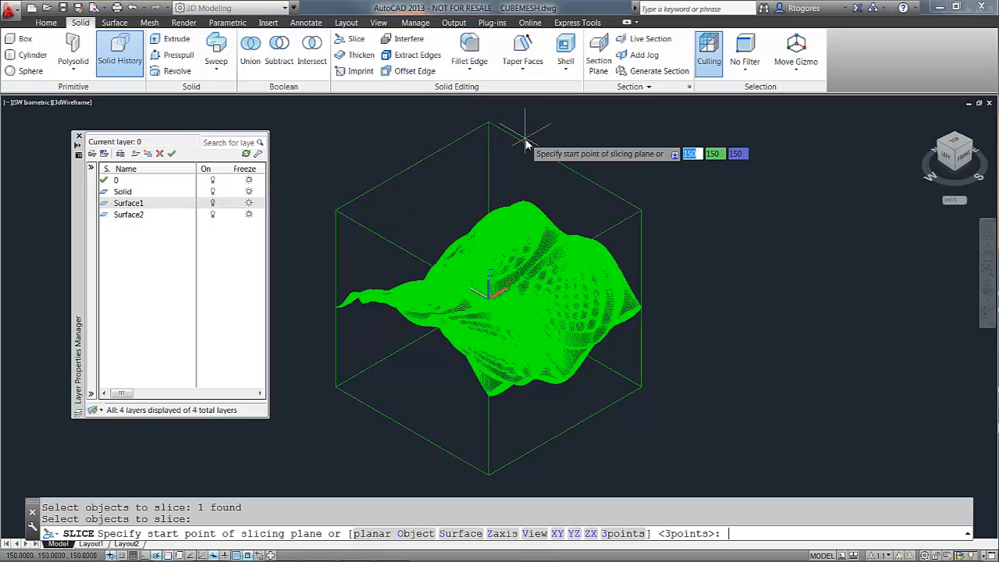
pyautogui.rightClick(569, 144)
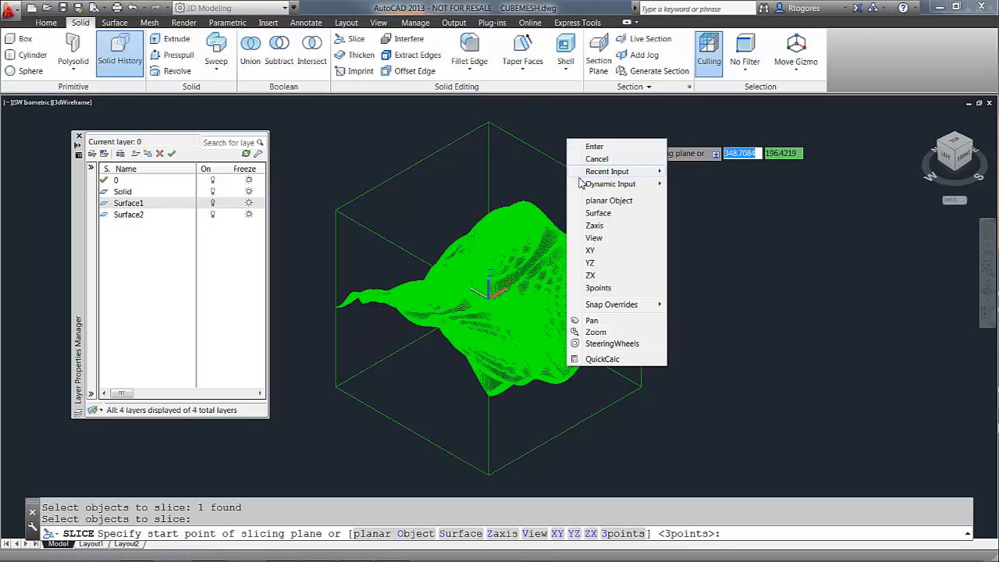
pyautogui.click(591, 213)
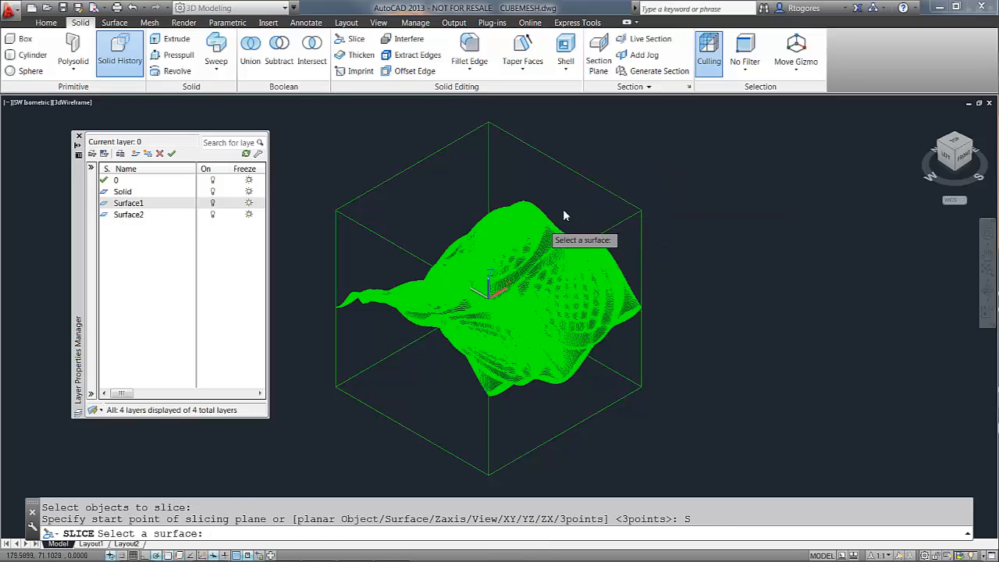
pyautogui.click(564, 210)
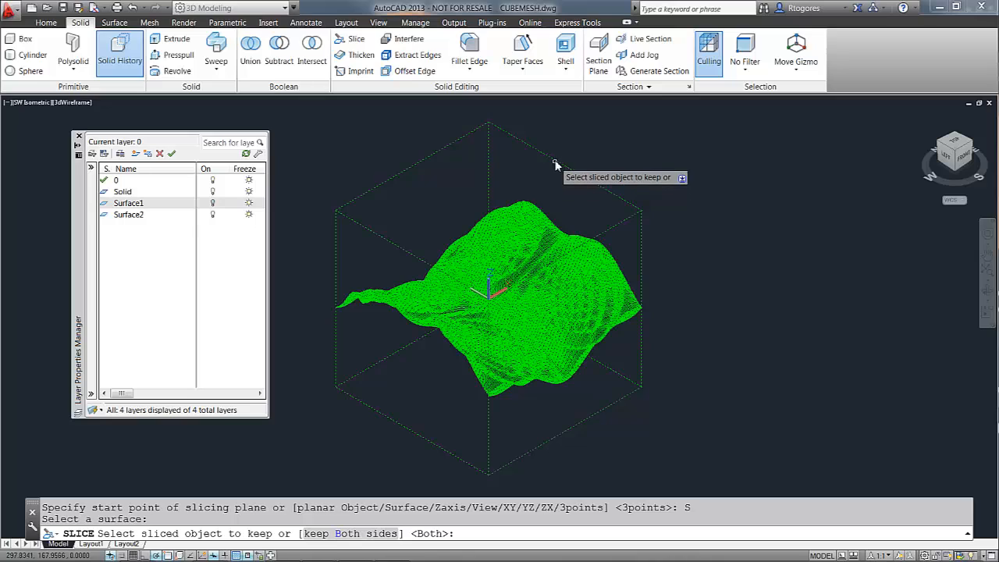
pyautogui.press('Return')
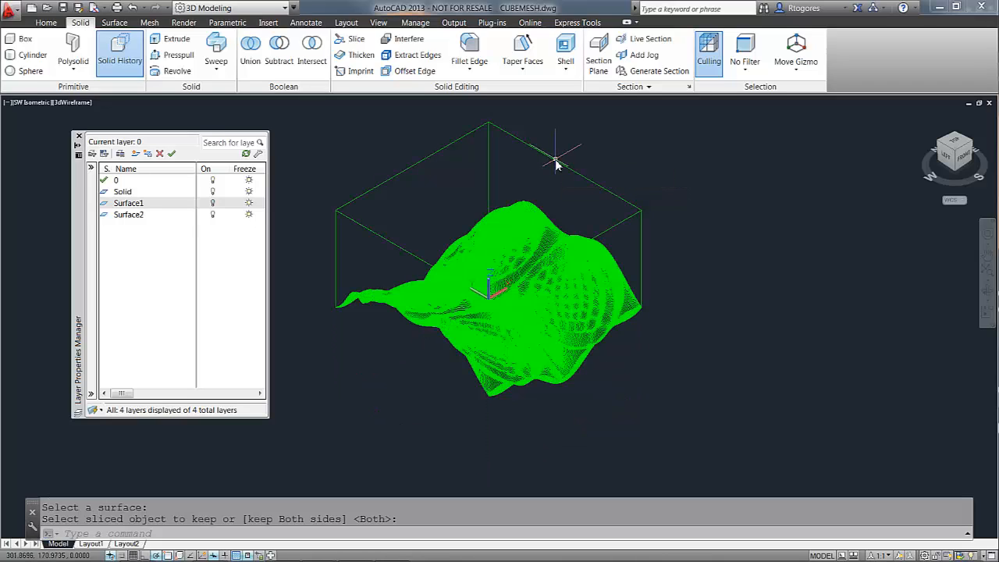
# Turn on layer Surface1, turn off layer Surface2, and convert the wavy mesh on Surface1 to a surface with CONVTOSURFACE
pyautogui.click(212, 204)
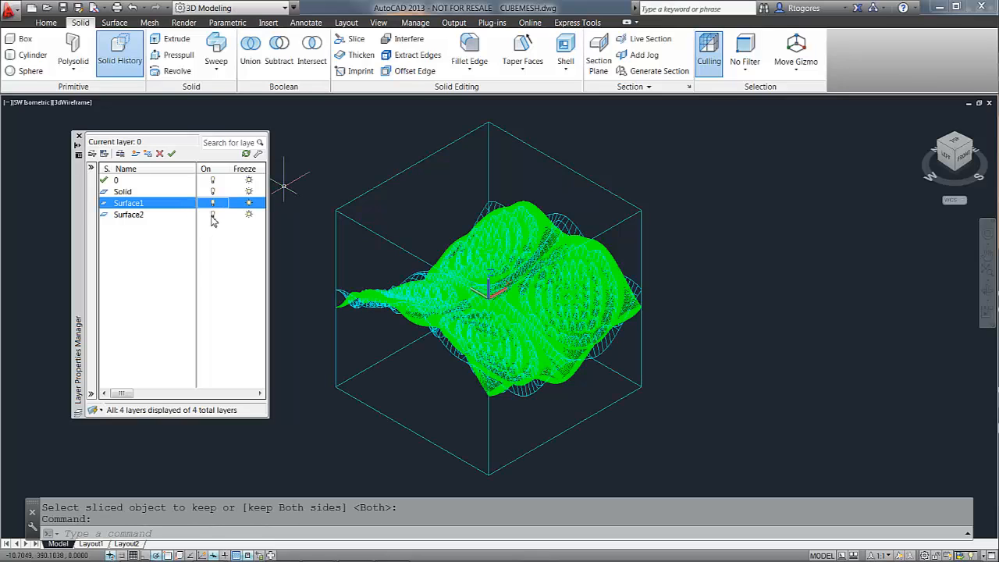
pyautogui.click(211, 217)
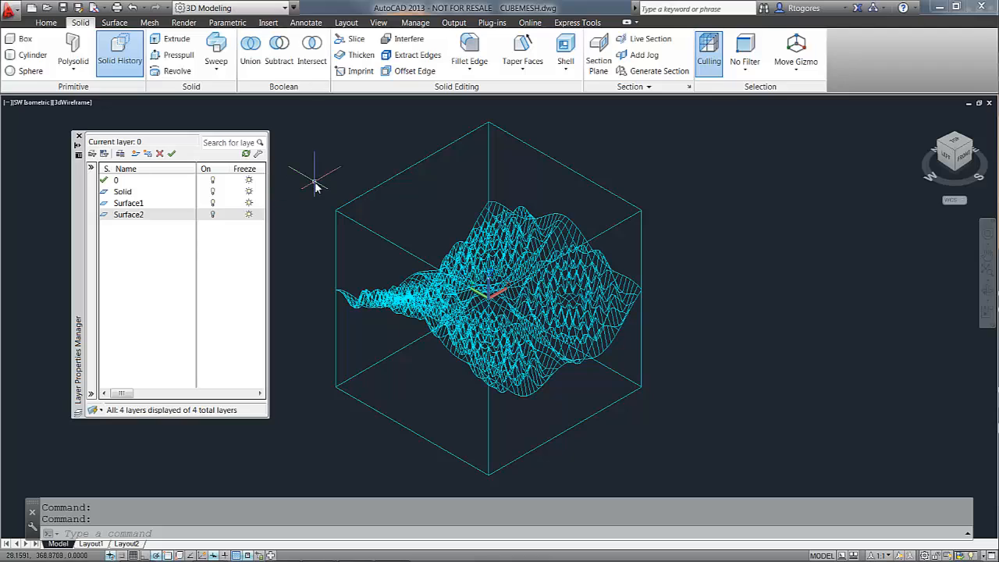
pyautogui.write('co')
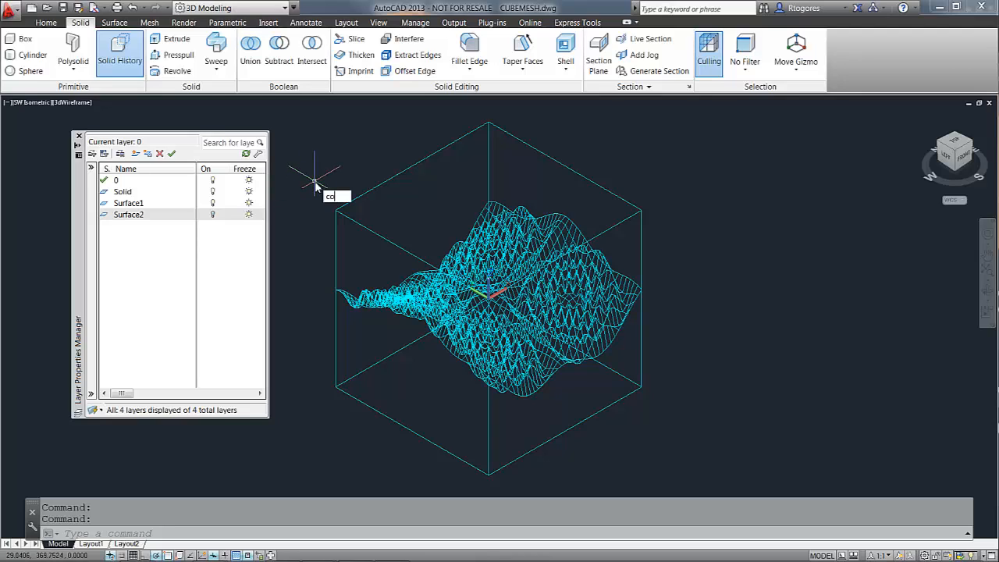
pyautogui.write('nvtos')
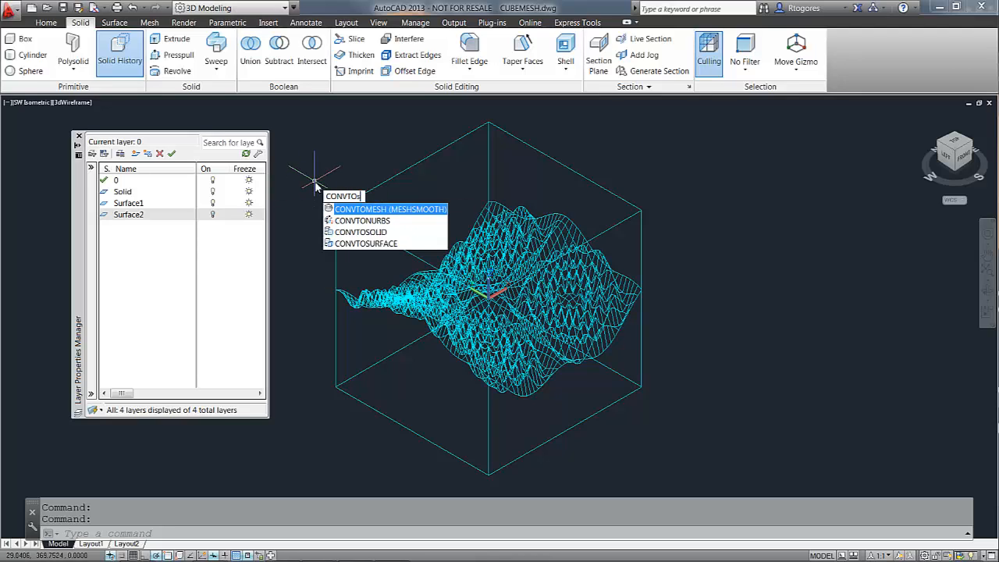
pyautogui.write('urf')
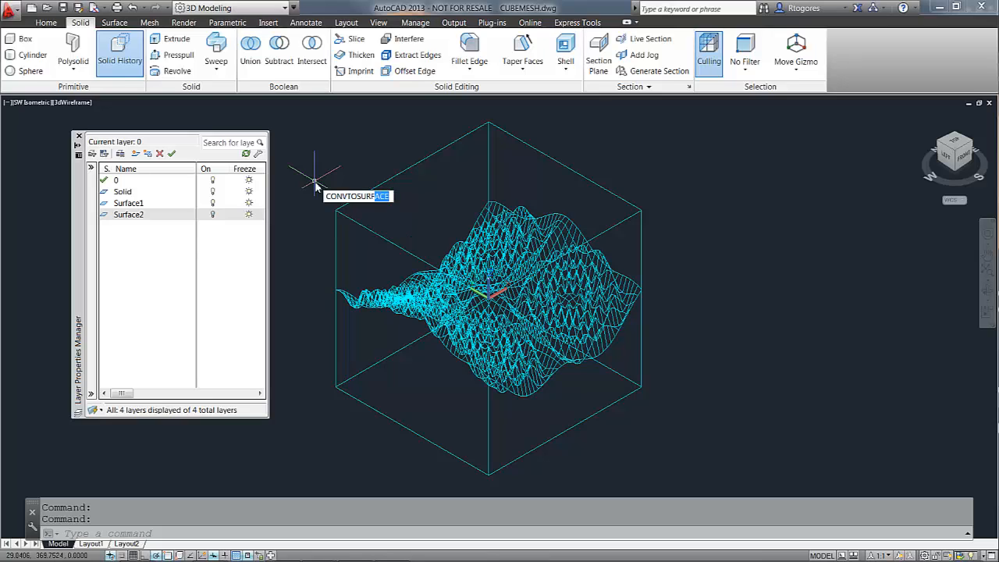
pyautogui.press('Return')
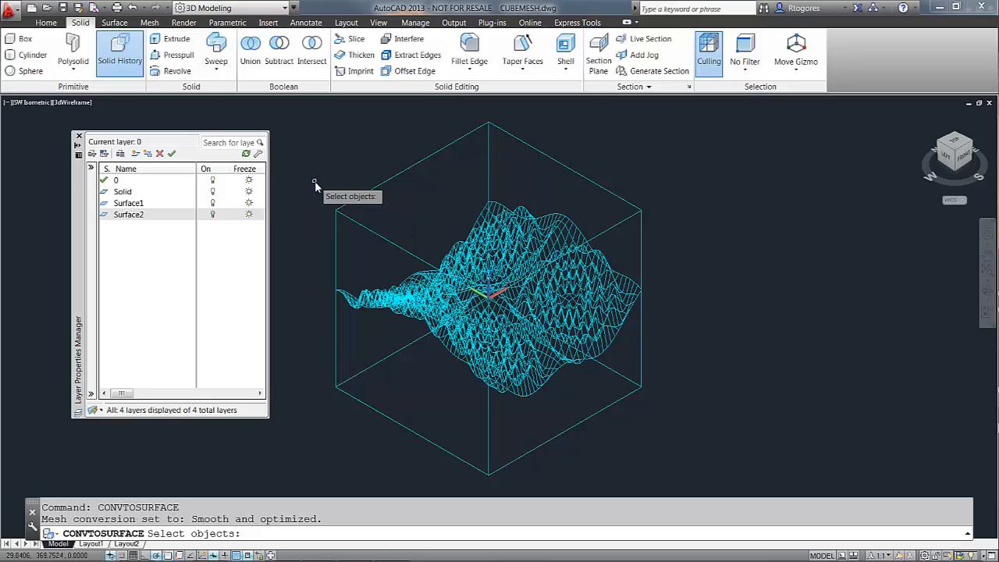
pyautogui.click(545, 229)
pyautogui.press('Return')
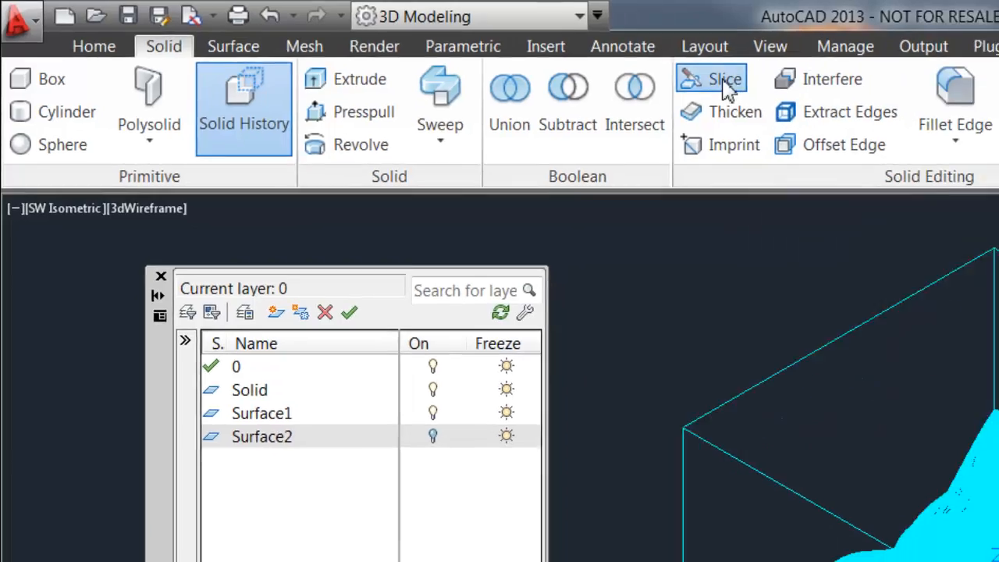
# Slice the cube on layer Surface1 with the wavy surface as the cutting surface, keeping the lower part
pyautogui.click(783, 88)
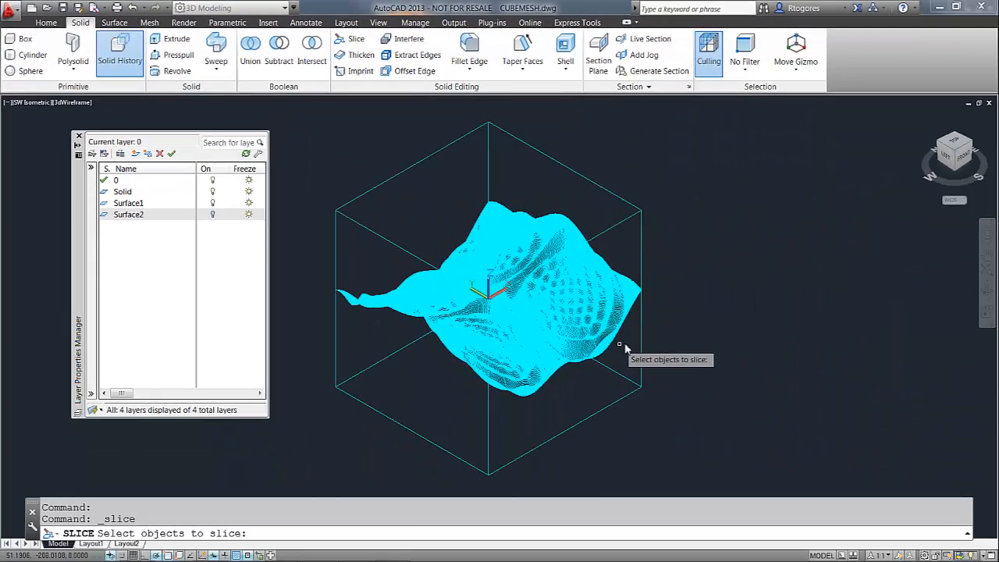
pyautogui.click(641, 337)
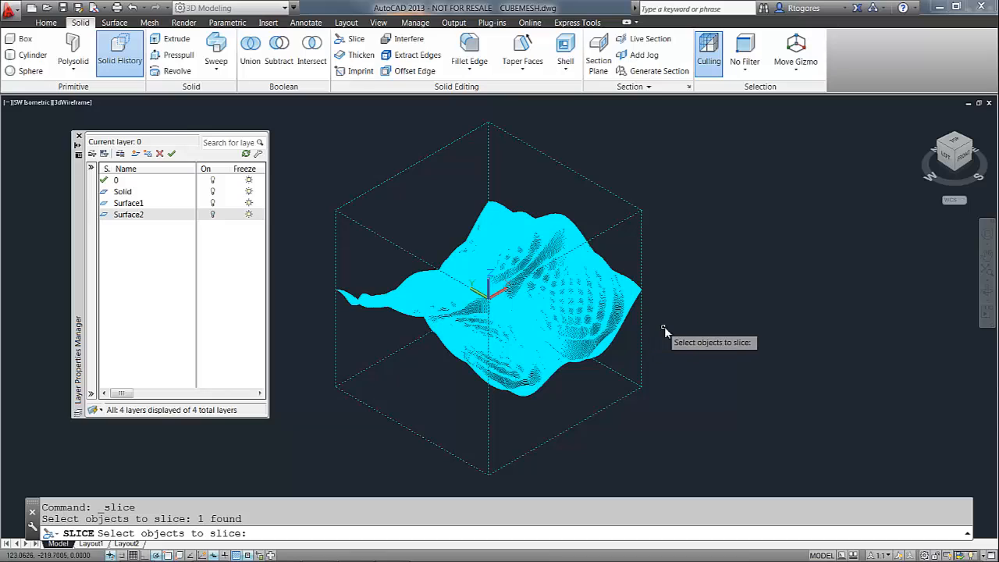
pyautogui.press('Return')
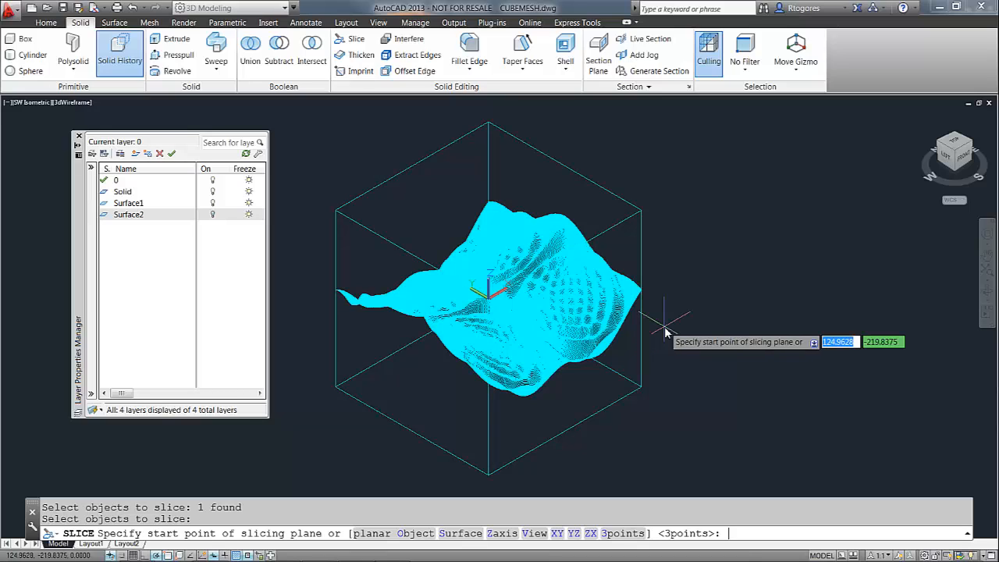
pyautogui.rightClick(676, 322)
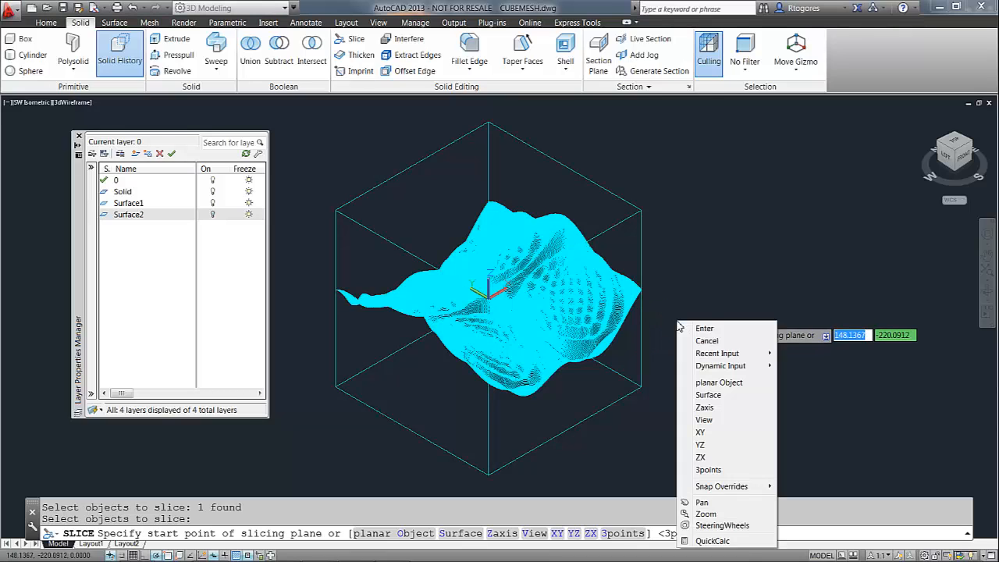
pyautogui.click(707, 396)
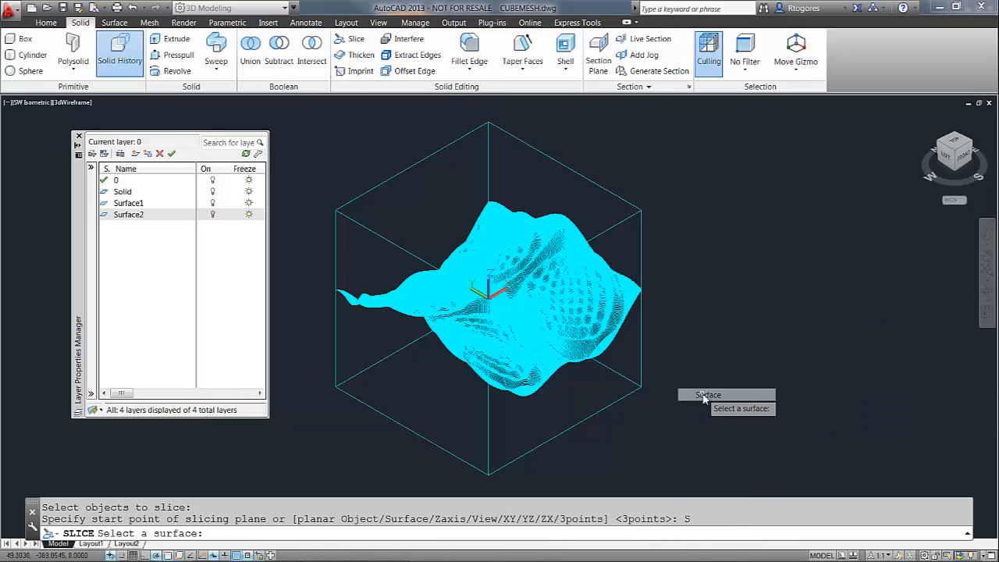
pyautogui.click(619, 310)
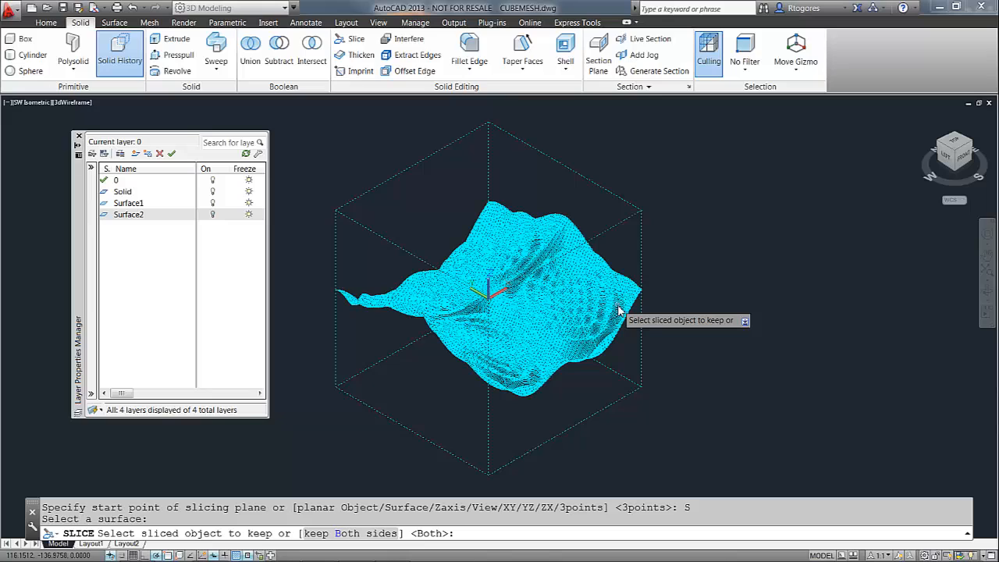
pyautogui.click(642, 378)
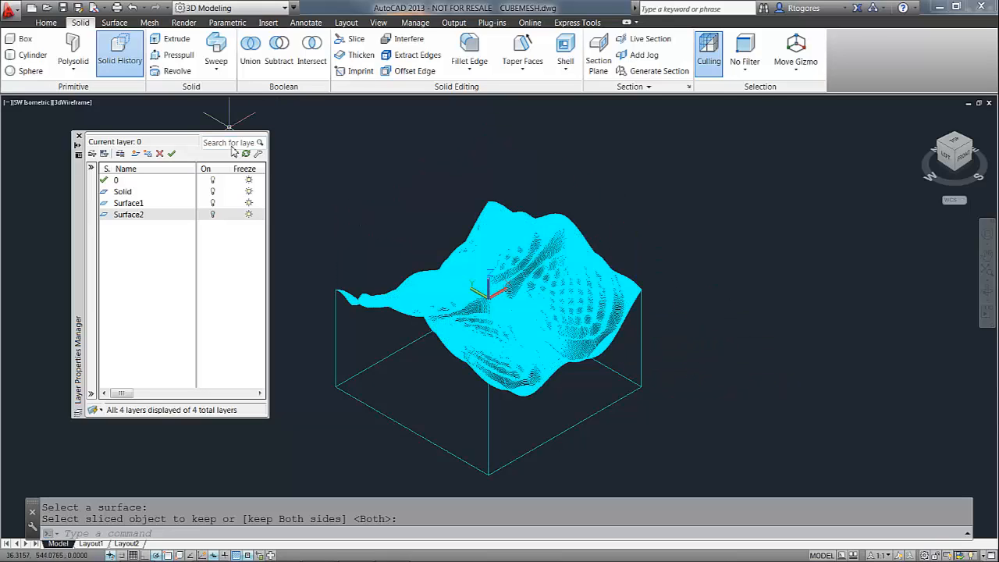
# Turn on layer Surface2 and intersect the two sliced cubes into one solid with INTERSECT
pyautogui.click(216, 218)
pyautogui.press('Return')
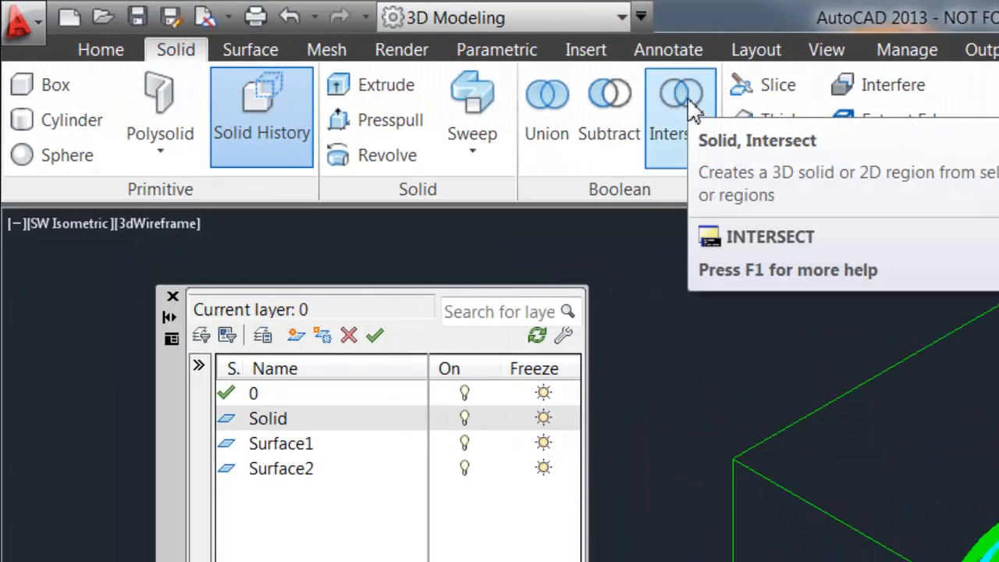
pyautogui.click(690, 109)
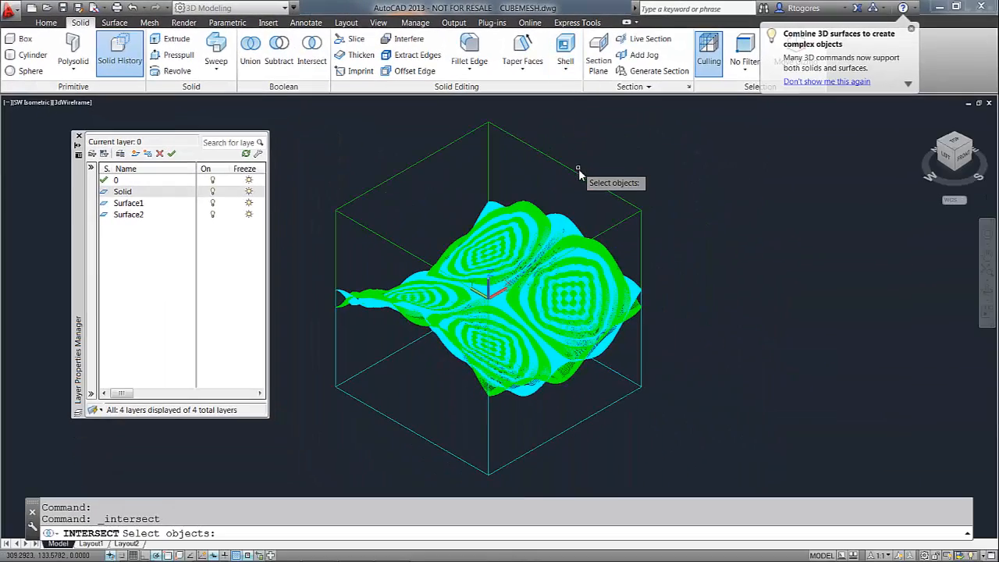
pyautogui.click(579, 173)
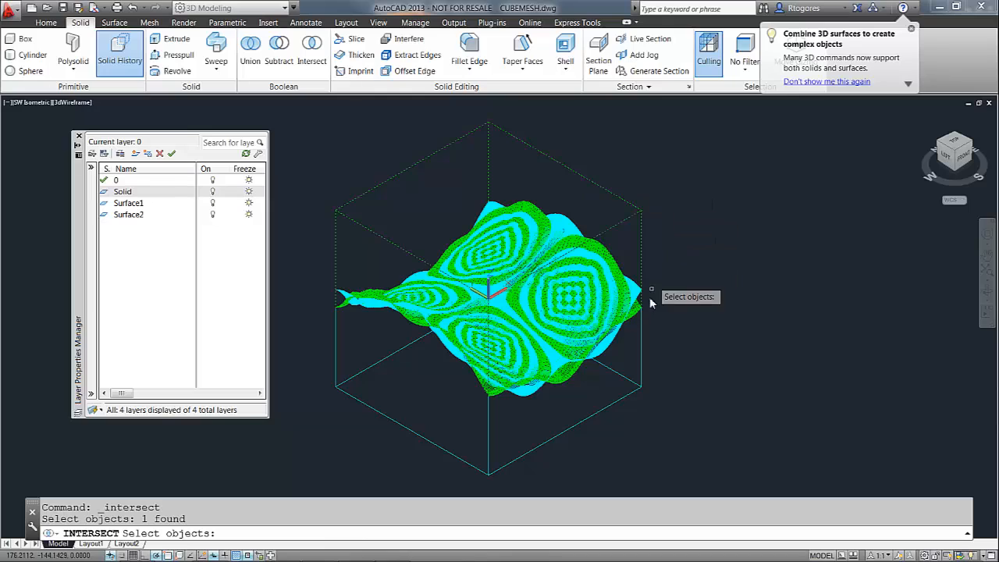
pyautogui.click(623, 397)
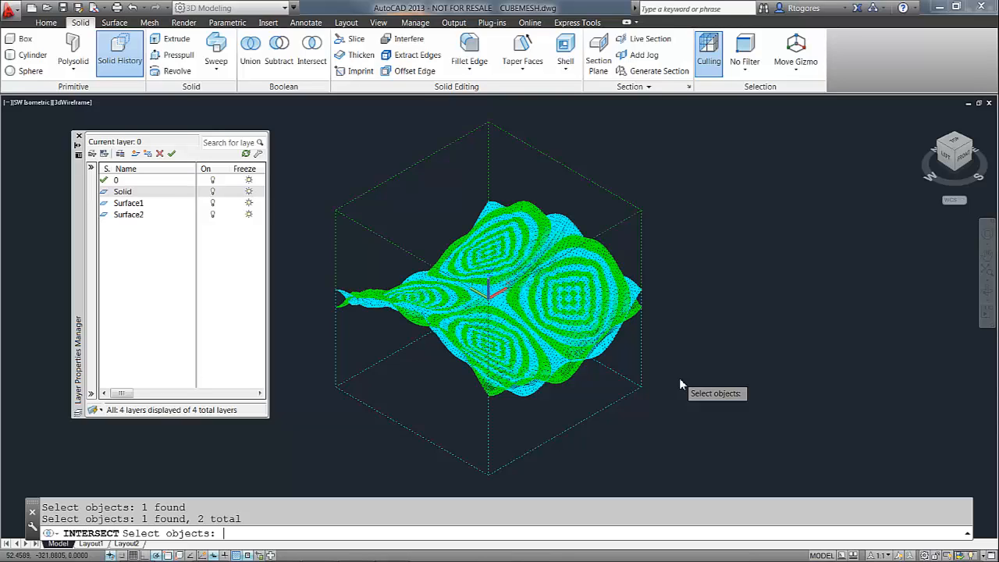
pyautogui.press('Return')
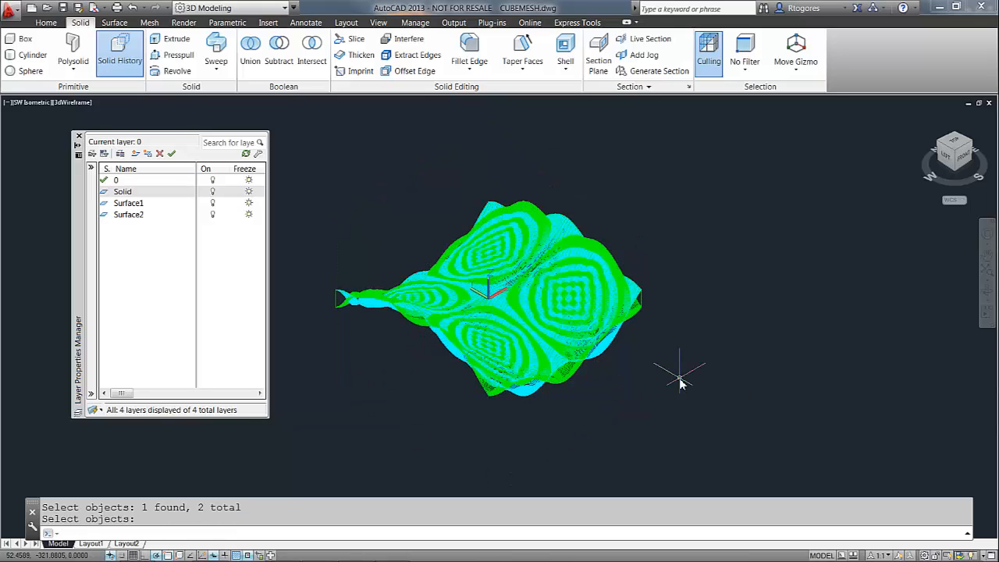
# Move the intersected solid to layer Solid and turn off layers Surface1 and Surface2
pyautogui.click(640, 299)
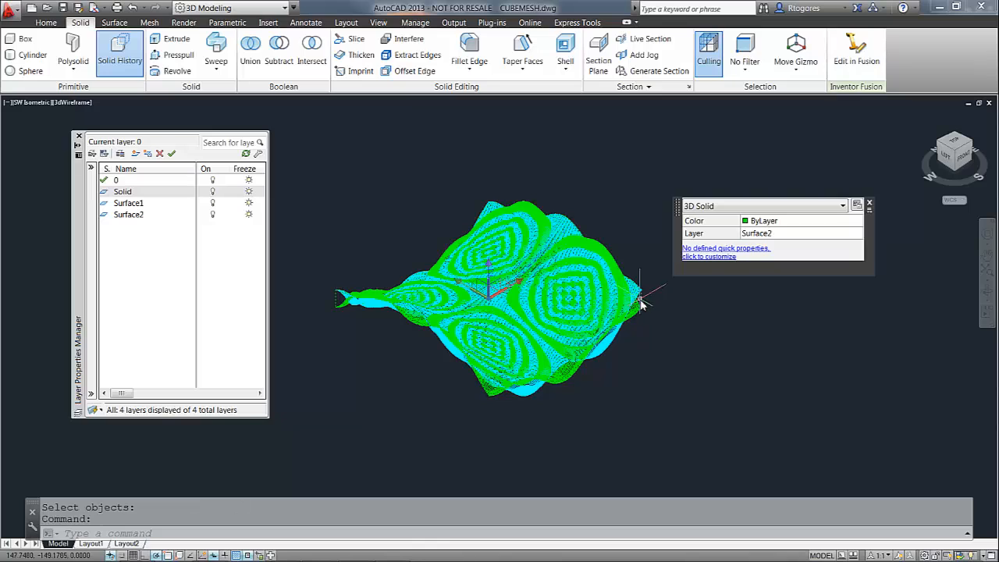
pyautogui.click(787, 240)
pyautogui.click(788, 234)
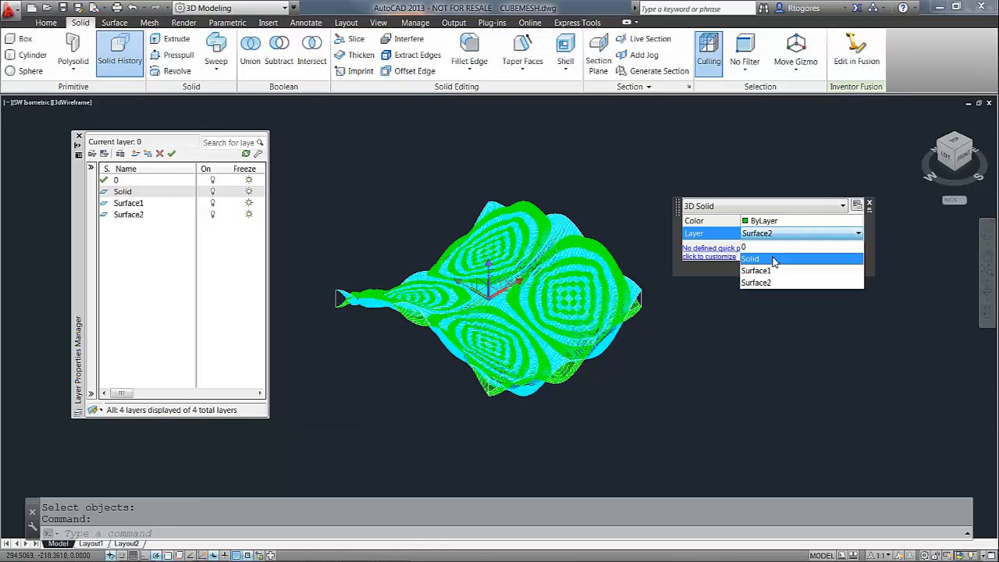
pyautogui.click(773, 259)
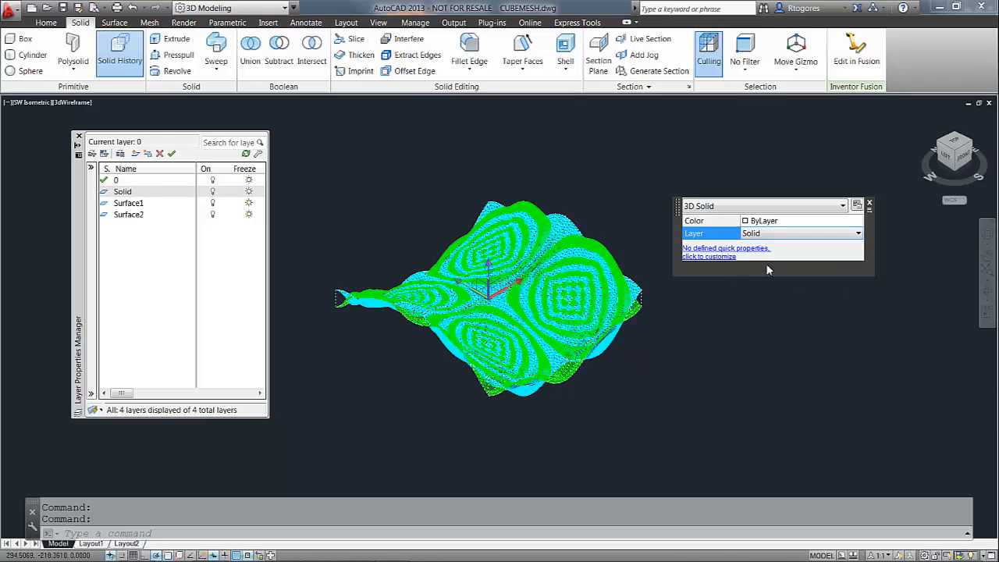
pyautogui.click(213, 203)
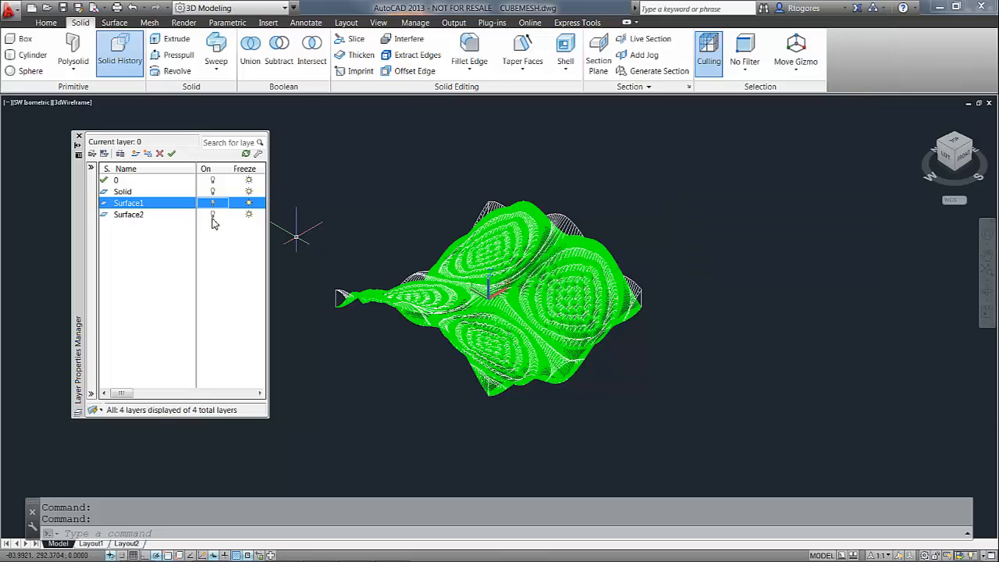
pyautogui.click(212, 214)
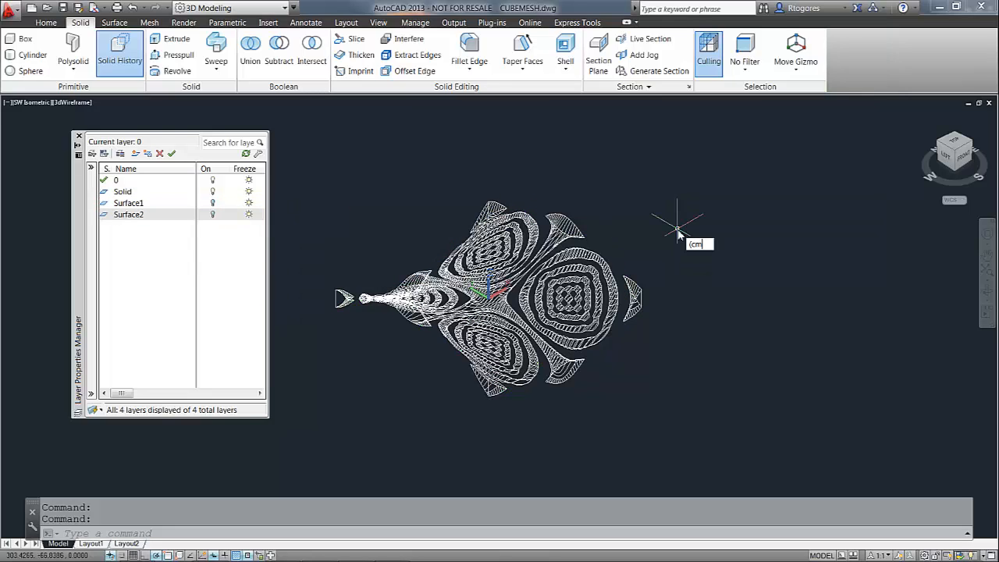
# Display the intersected solid in a shaded visual style and orbit around it to examine its form
pyautogui.write('sw')
pyautogui.press('Return')
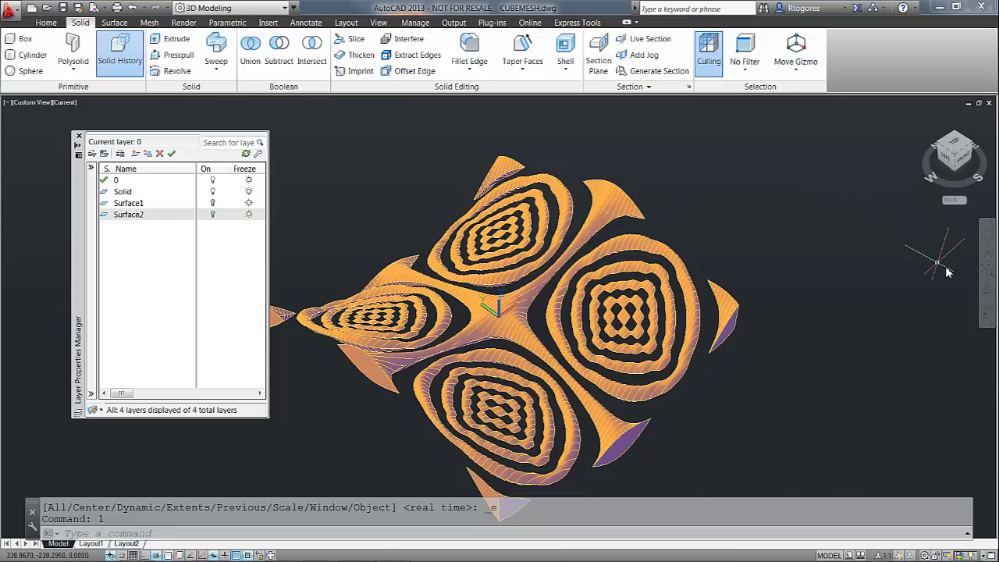
pyautogui.click(987, 292)
pyautogui.moveTo(885, 305); pyautogui.dragTo(640, 183)
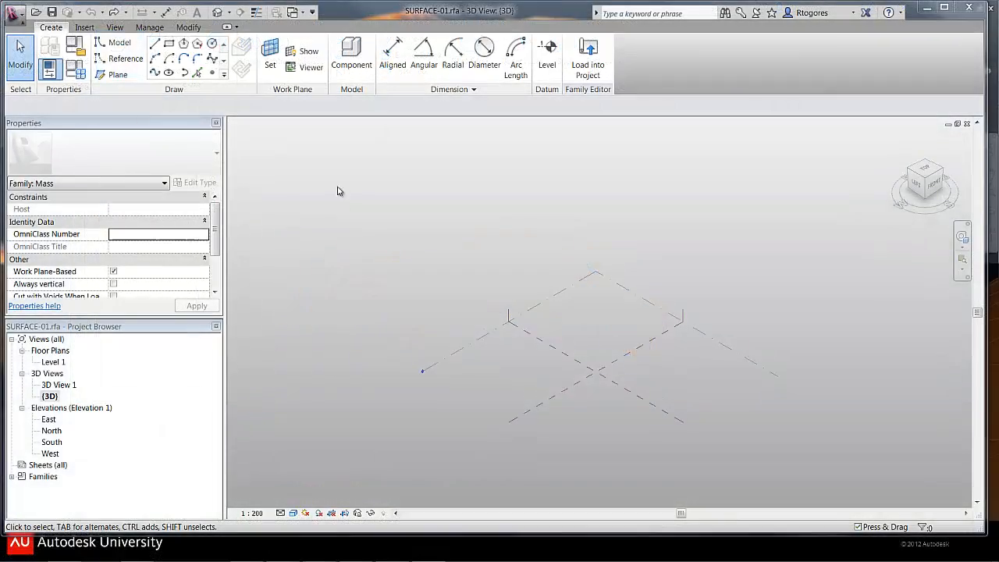
# Switch to Revit and import the CAD file capture-20-surf.dwg from the DWG folder into the SURFACE-01.rfa mass family
pyautogui.click(83, 28)
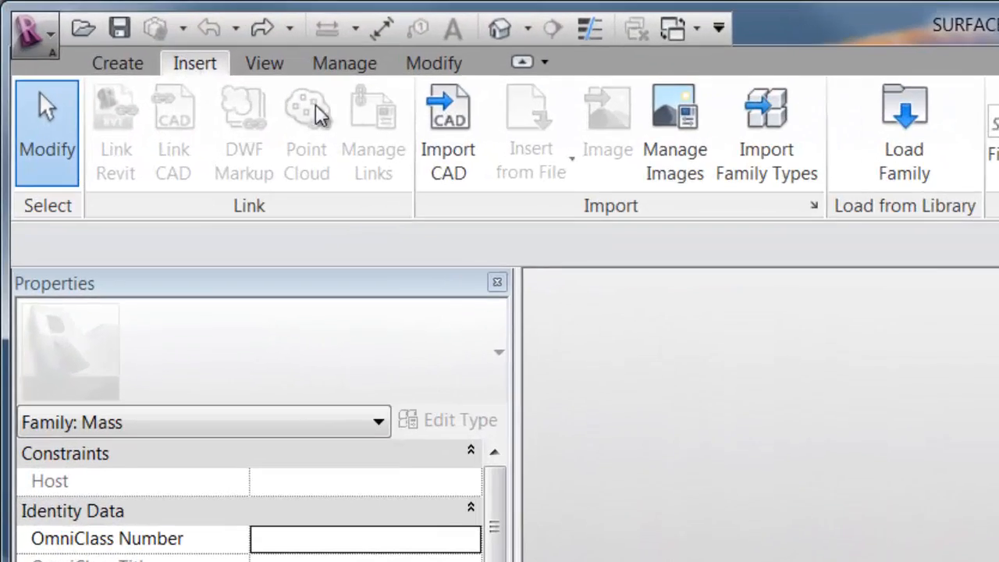
pyautogui.click(448, 125)
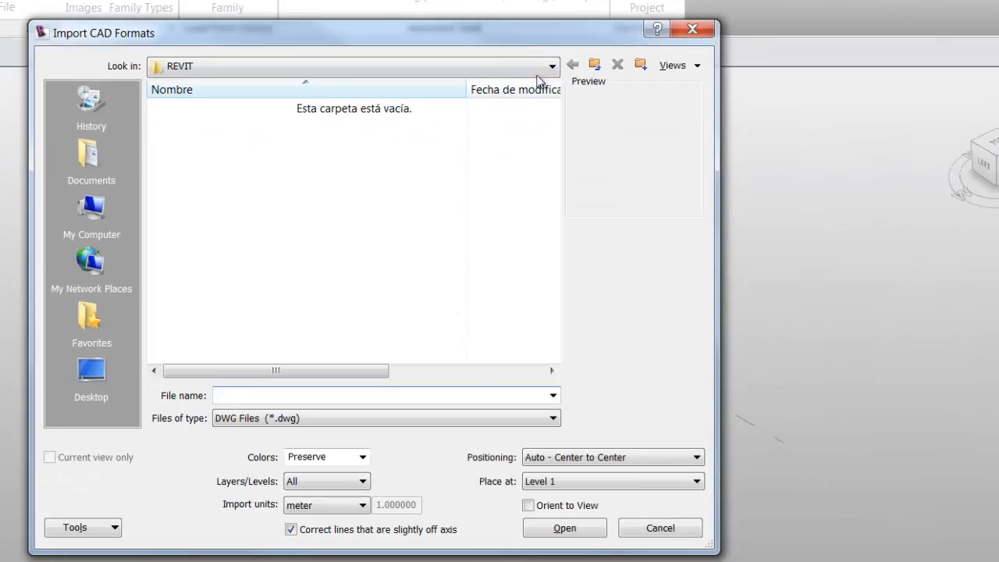
pyautogui.click(594, 64)
pyautogui.doubleClick(191, 164)
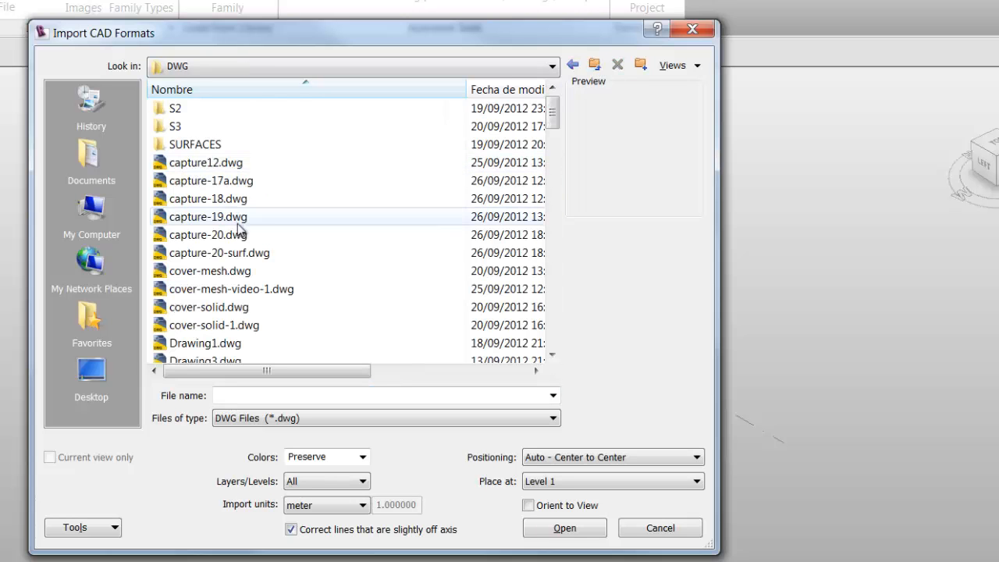
pyautogui.click(187, 254)
pyautogui.click(559, 530)
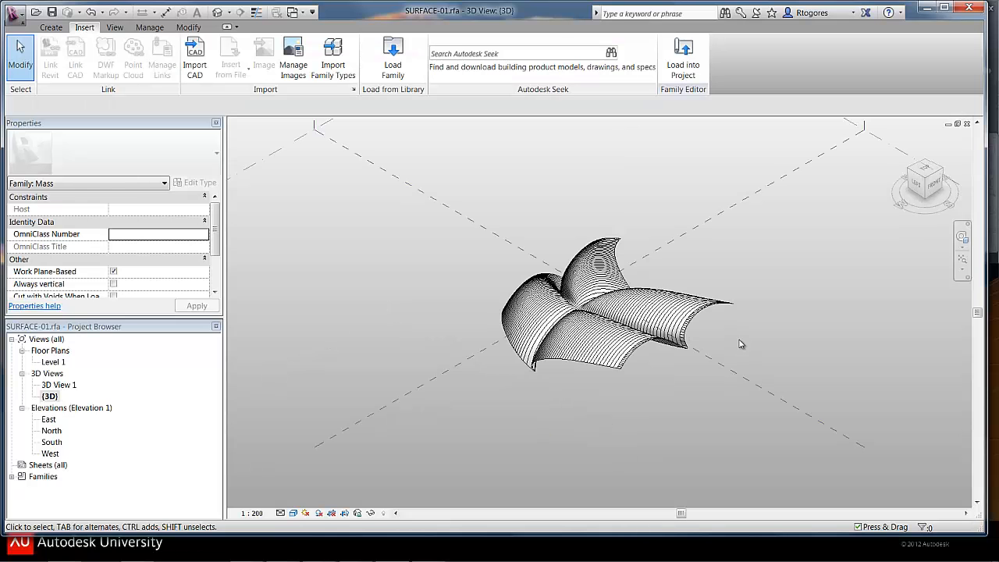
pyautogui.scroll(3, 741, 343)
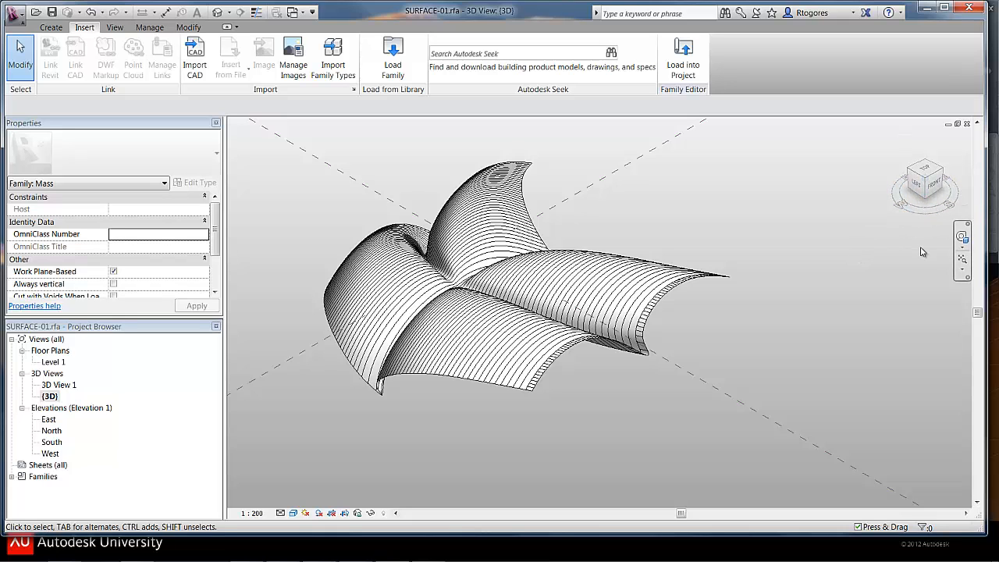
pyautogui.click(962, 238)
pyautogui.moveTo(838, 313); pyautogui.dragTo(840, 215)
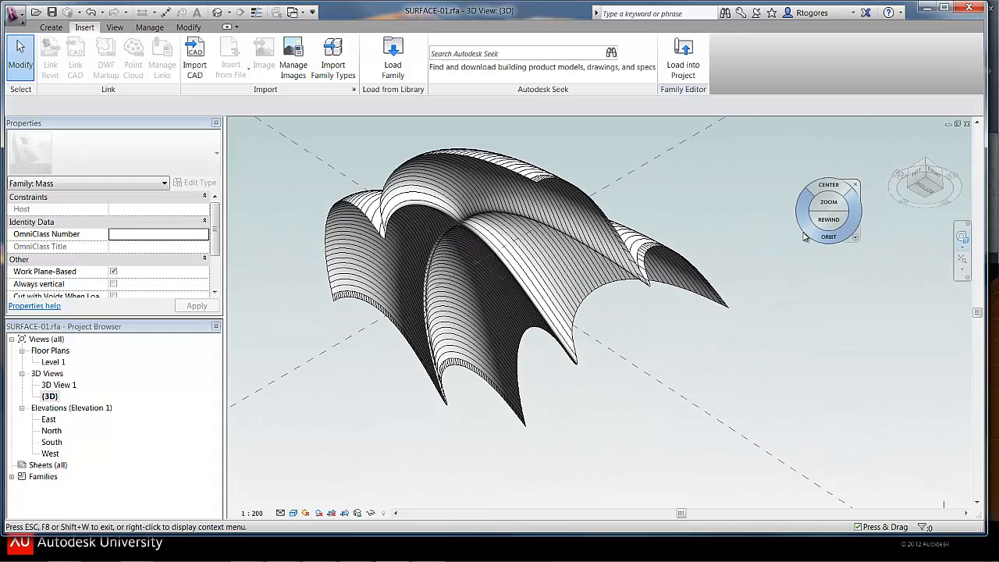
pyautogui.press('Escape')
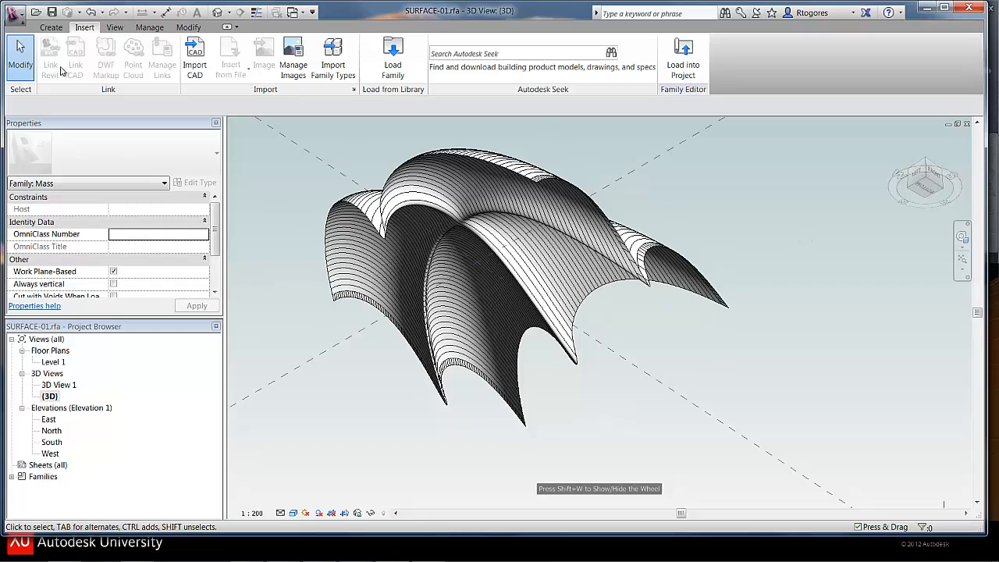